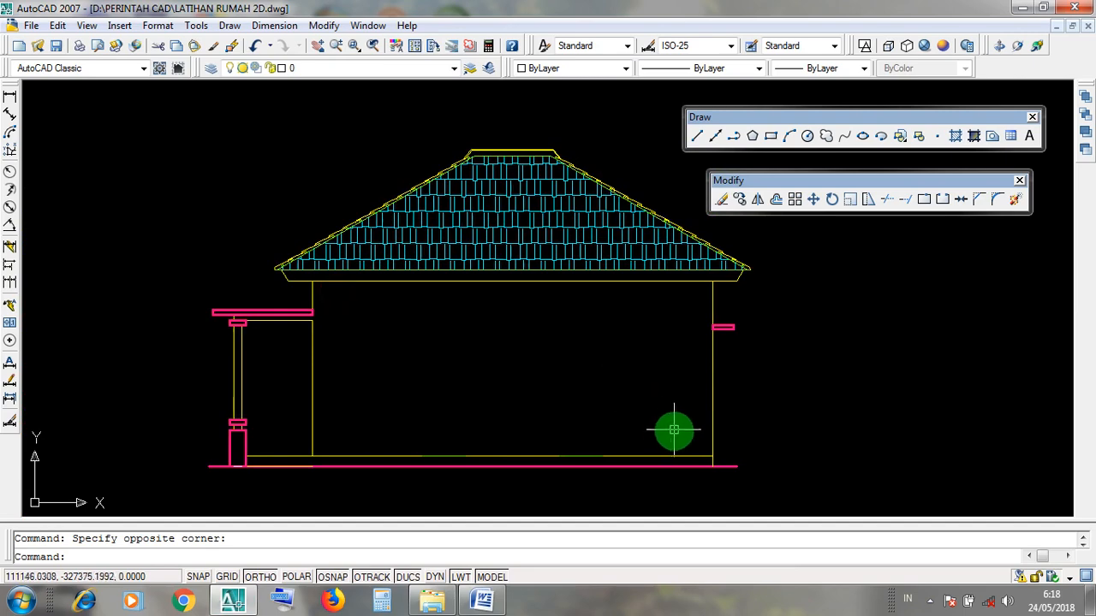
Step: Compare the blank side wall of the reference elevation with the elevations that have three small ventilation openings
left_click(686, 448)
left_click(348, 299)
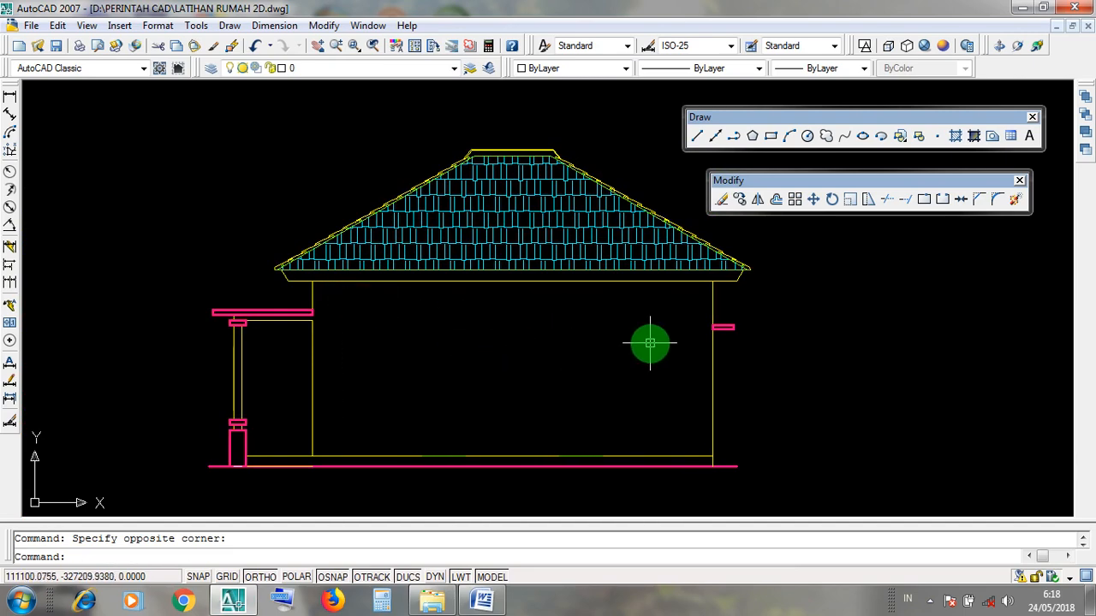
scroll(652, 343, "down", 3)
mouse_move(654, 343)
middle_mouse_down()
mouse_move(438, 357)
mouse_move(907, 357)
middle_mouse_up()
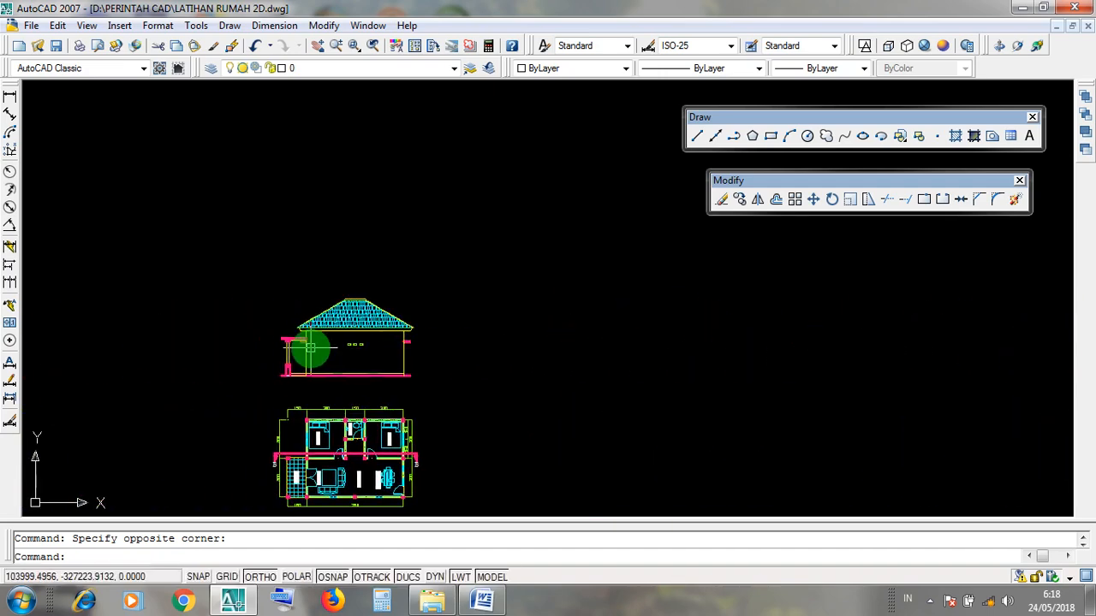
middle_click_drag(310, 345, 550, 352)
scroll(568, 360, "up", 7)
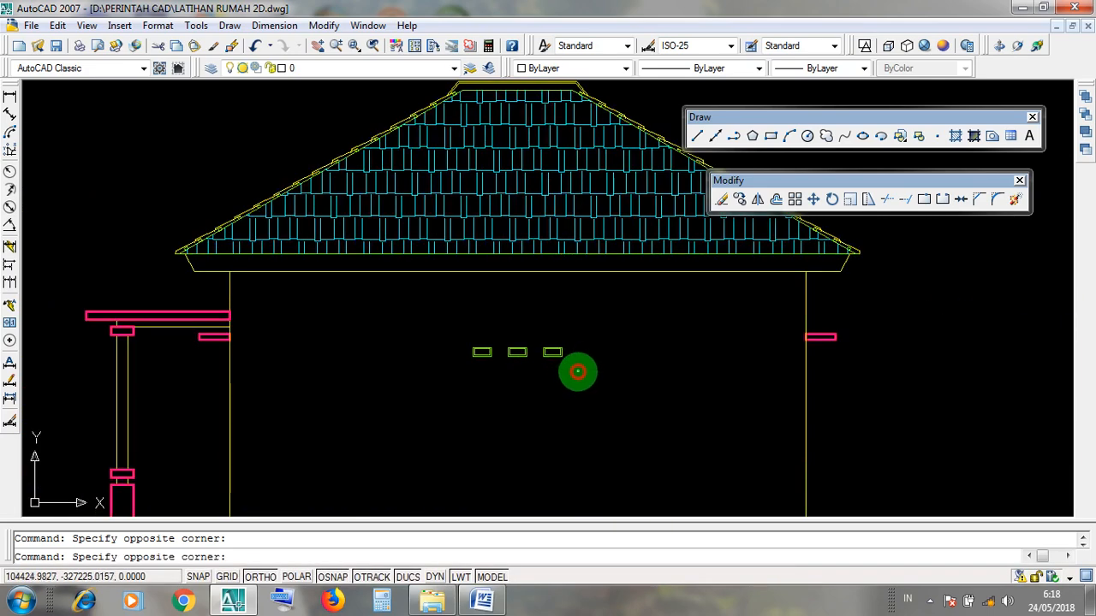
left_click(578, 371)
left_click(458, 333)
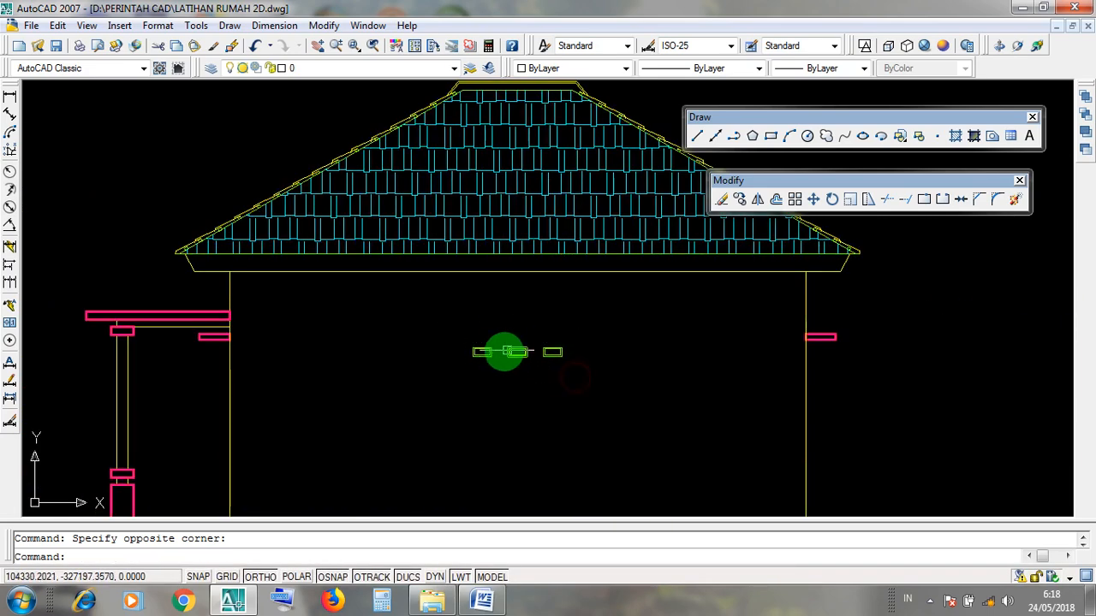
scroll(595, 331, "down", 4)
mouse_move(316, 342)
middle_mouse_down()
mouse_move(892, 365)
mouse_move(682, 354)
mouse_move(722, 359)
middle_mouse_up()
scroll(257, 402, "up", 4)
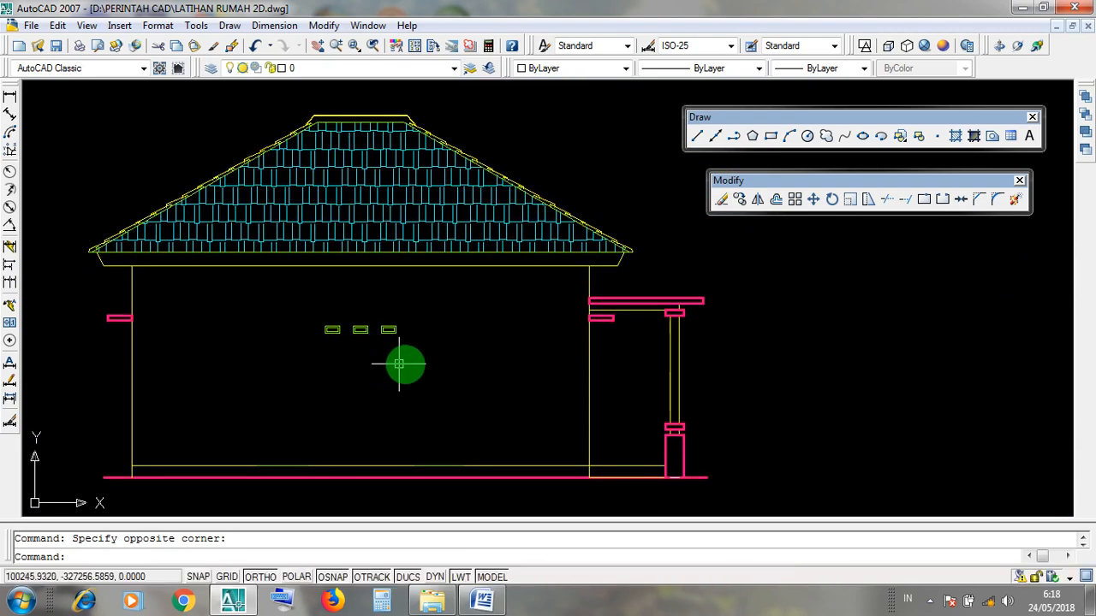
left_click(438, 366)
left_click(284, 304)
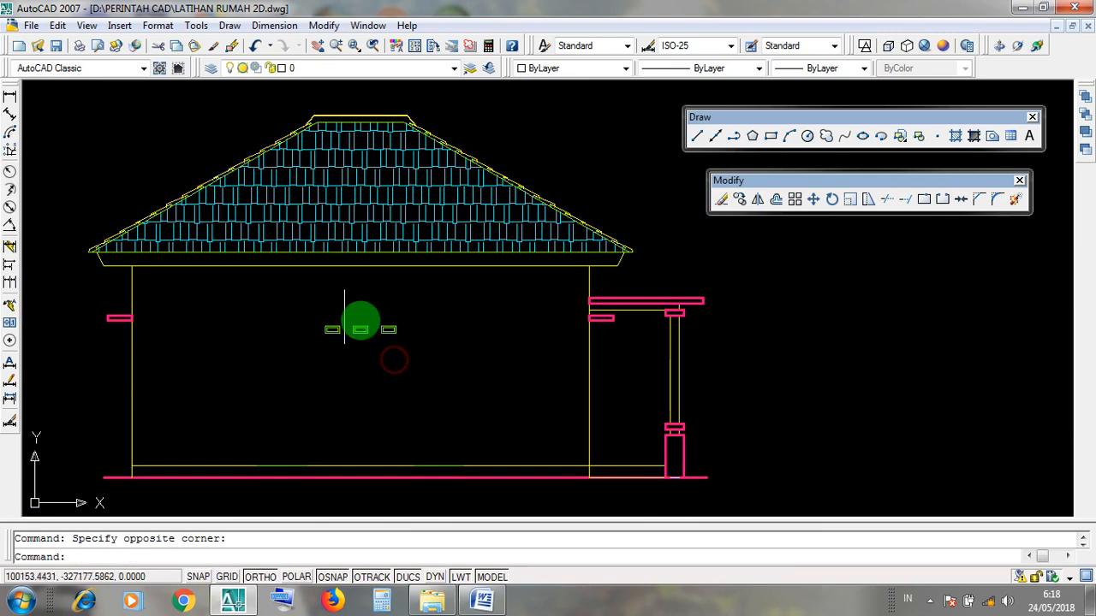
Step: Examine the ventilation openings on the framed side elevation and the outer KM/WC wall in its floor plan
scroll(358, 332, "up", 4)
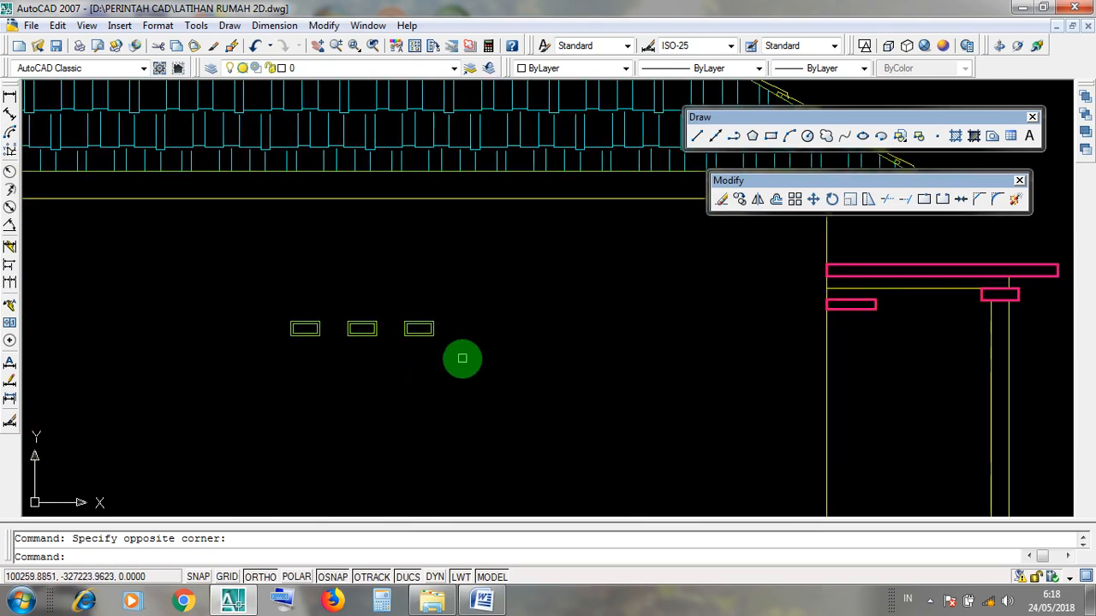
scroll(463, 358, "down", 5)
scroll(453, 499, "up", 5)
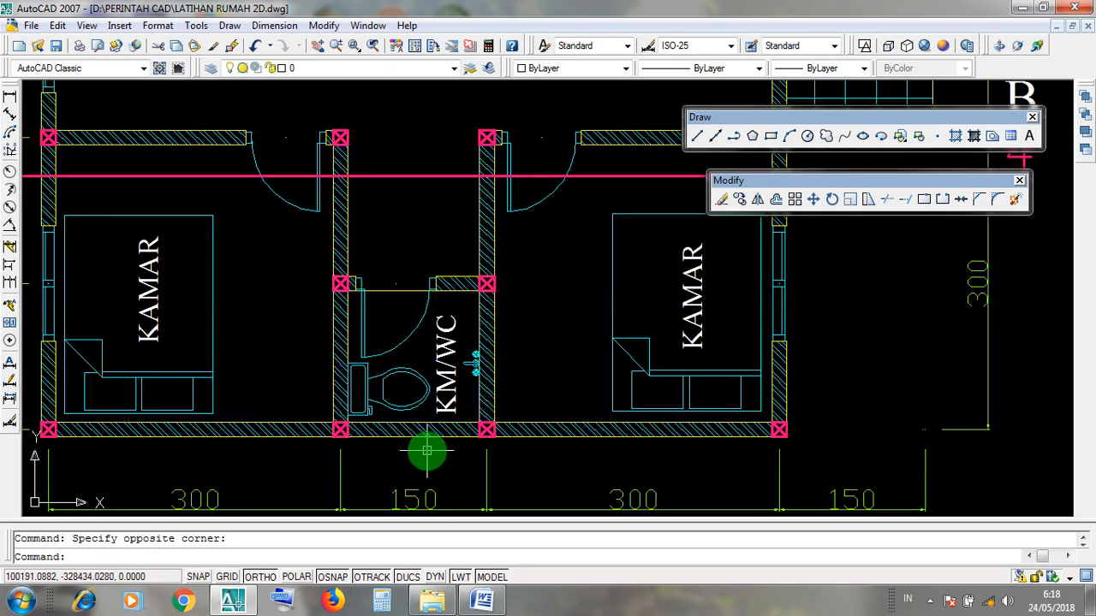
scroll(426, 450, "down", 6)
middle_click_drag(445, 321, 450, 515)
scroll(425, 383, "up", 3)
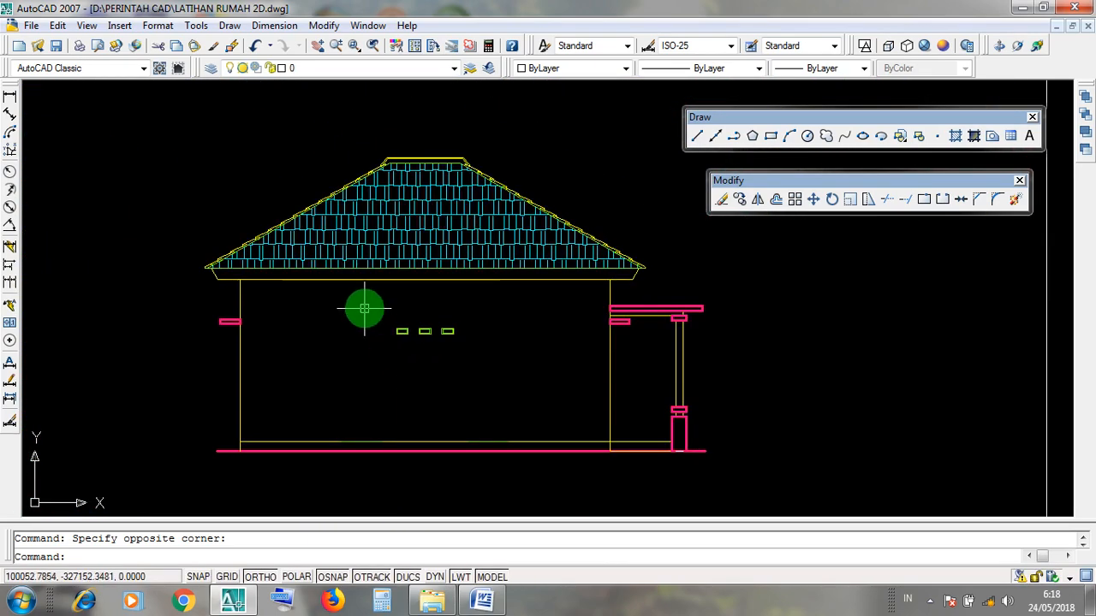
left_click(362, 306)
left_click(417, 298)
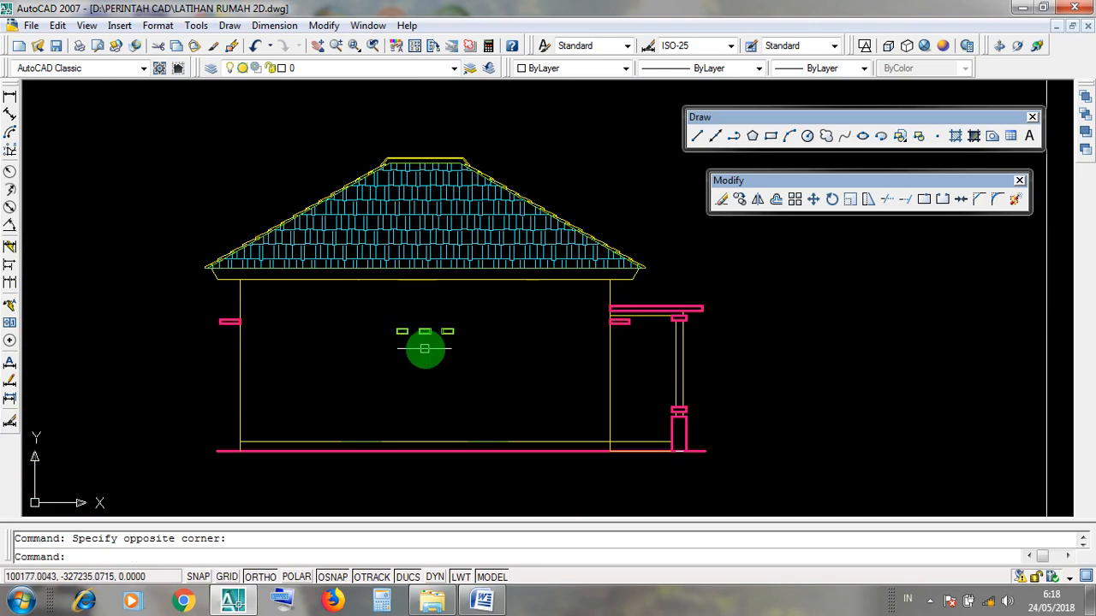
Step: Compare the side elevation inside the ATAP PERISAI TUNGGAL frame with its mirrored copy outside the frame
scroll(427, 364, "down", 6)
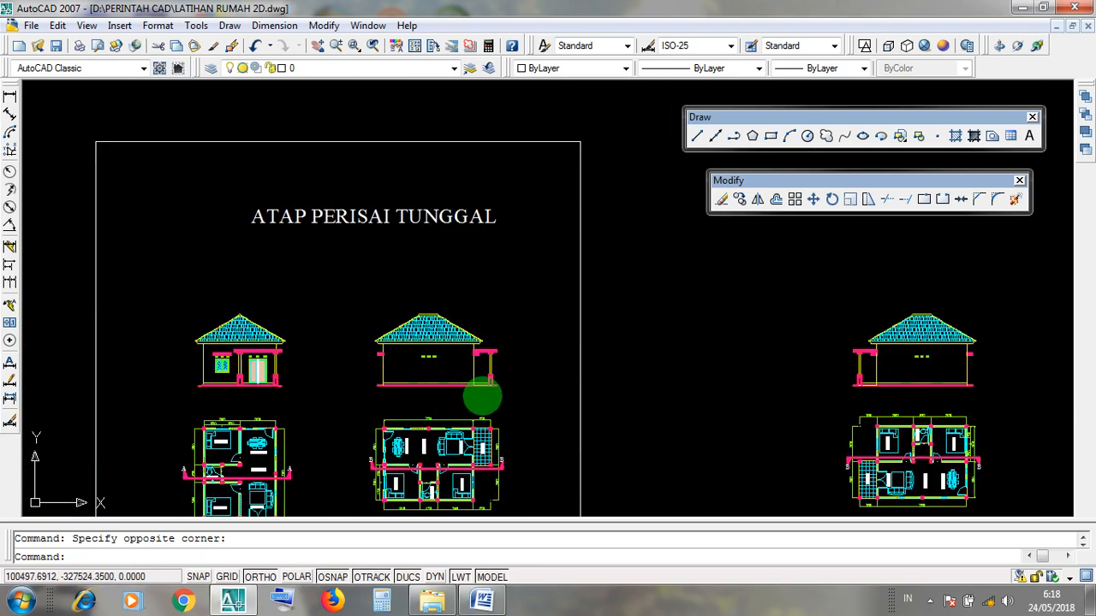
scroll(443, 368, "up", 5)
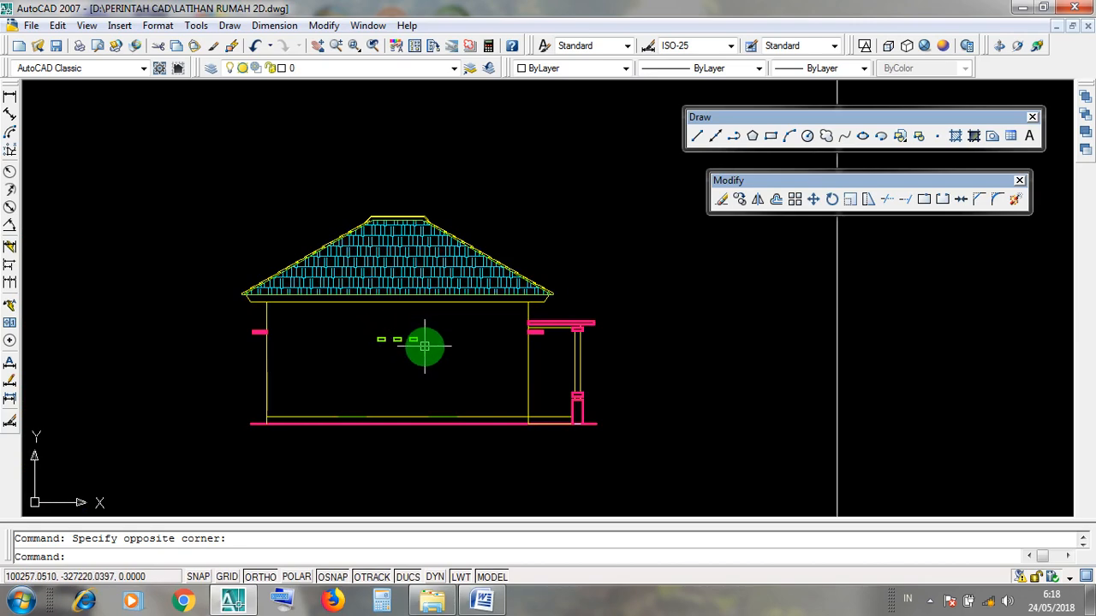
scroll(395, 343, "down", 5)
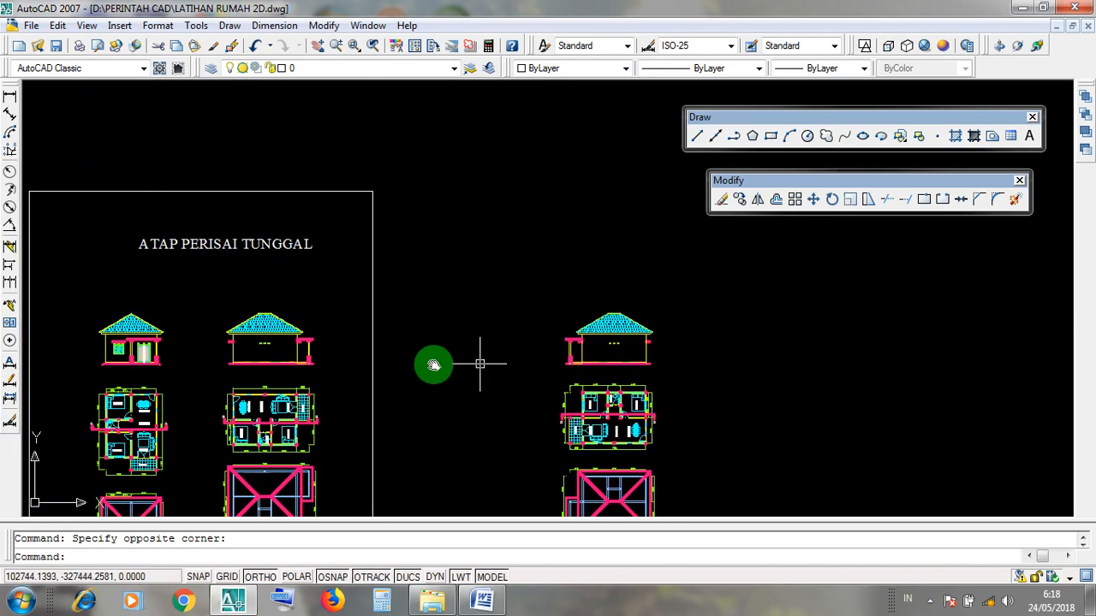
scroll(476, 355, "up", 3)
scroll(472, 349, "up", 6)
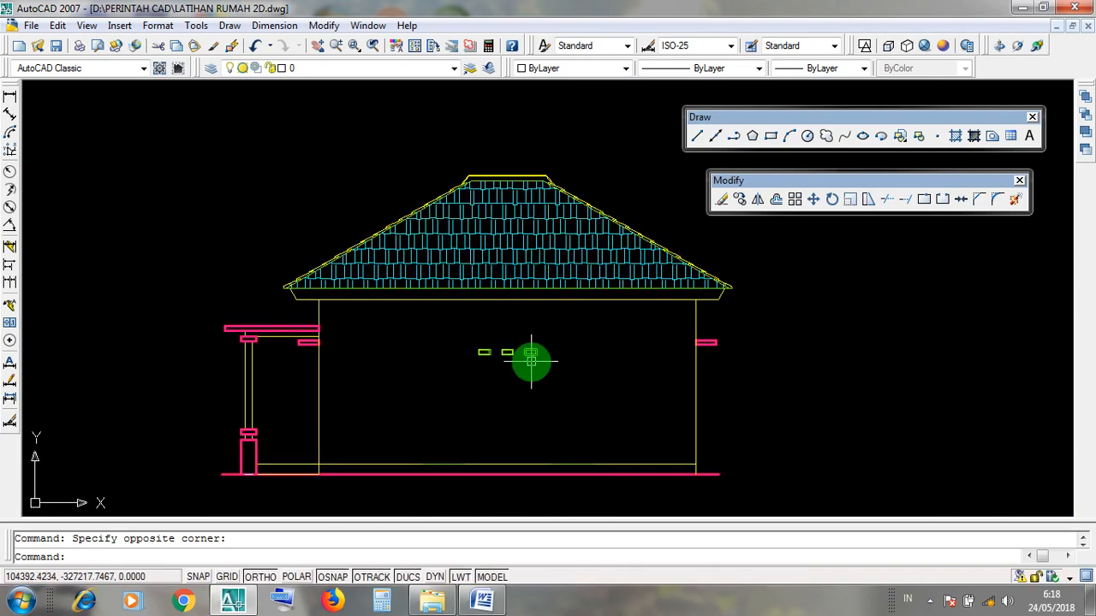
scroll(532, 361, "down", 5)
scroll(514, 367, "up", 10)
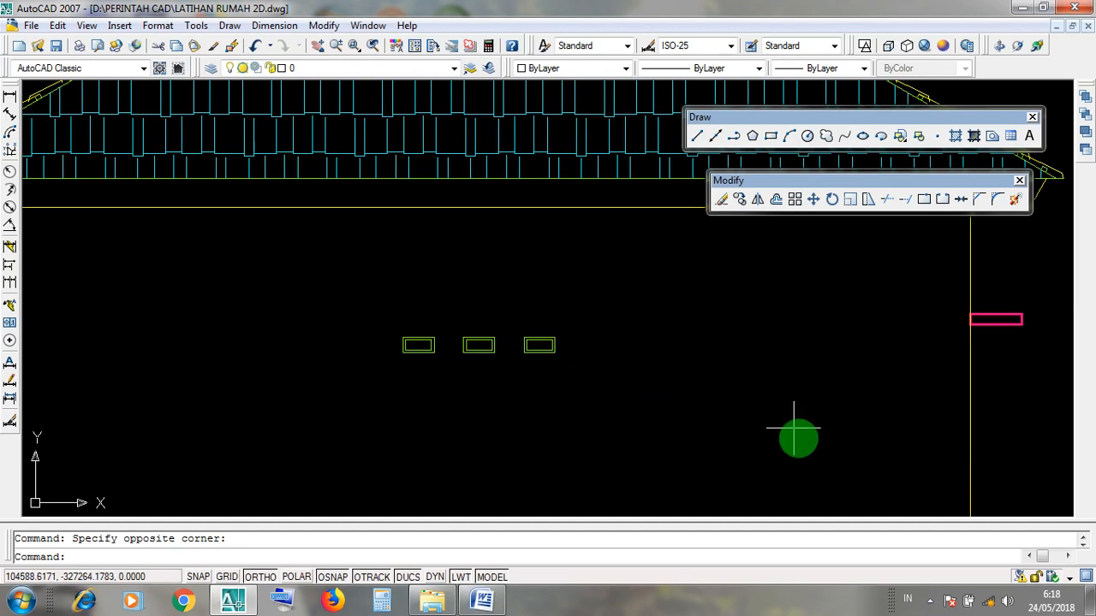
Step: Erase the three small ventilation openings from the side wall of the mirrored elevation outside the frame
left_click(583, 388)
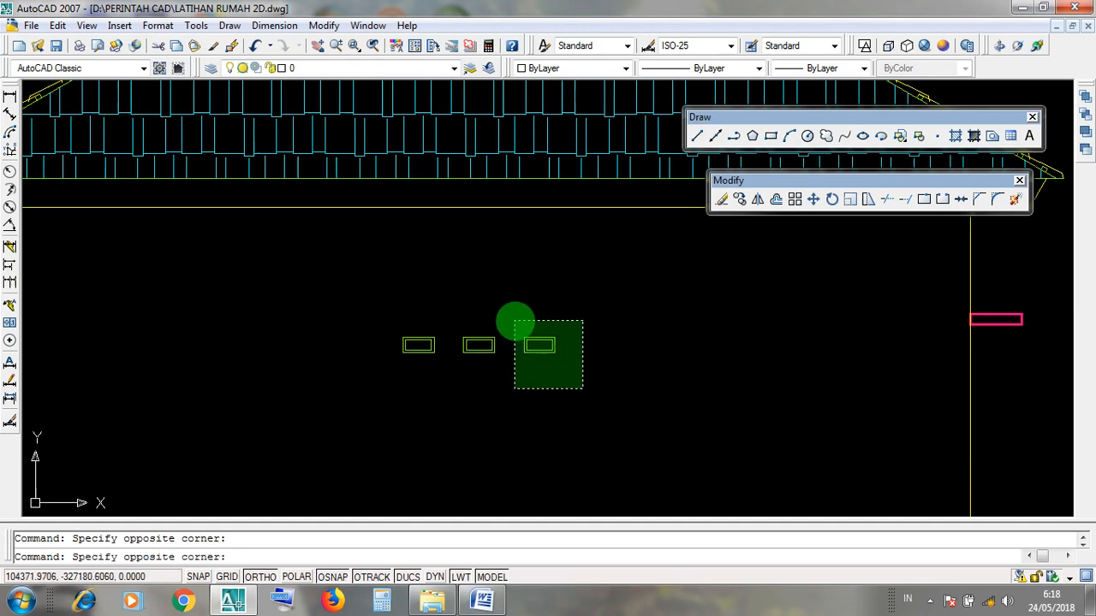
left_click(514, 322)
left_click(513, 369)
left_click(457, 318)
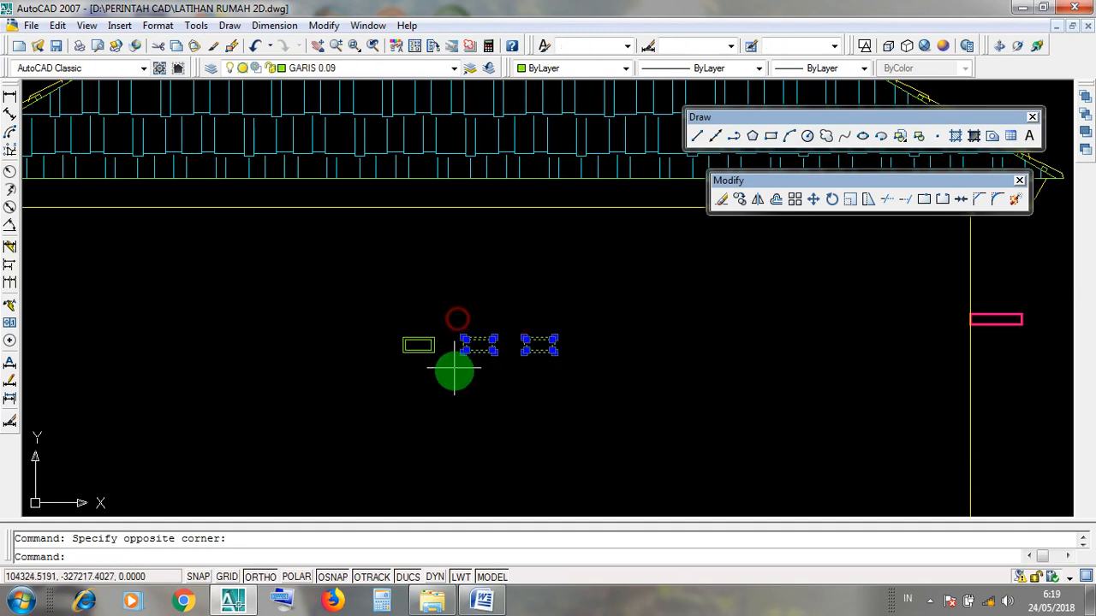
left_click(451, 372)
left_click(367, 312)
left_click(369, 312)
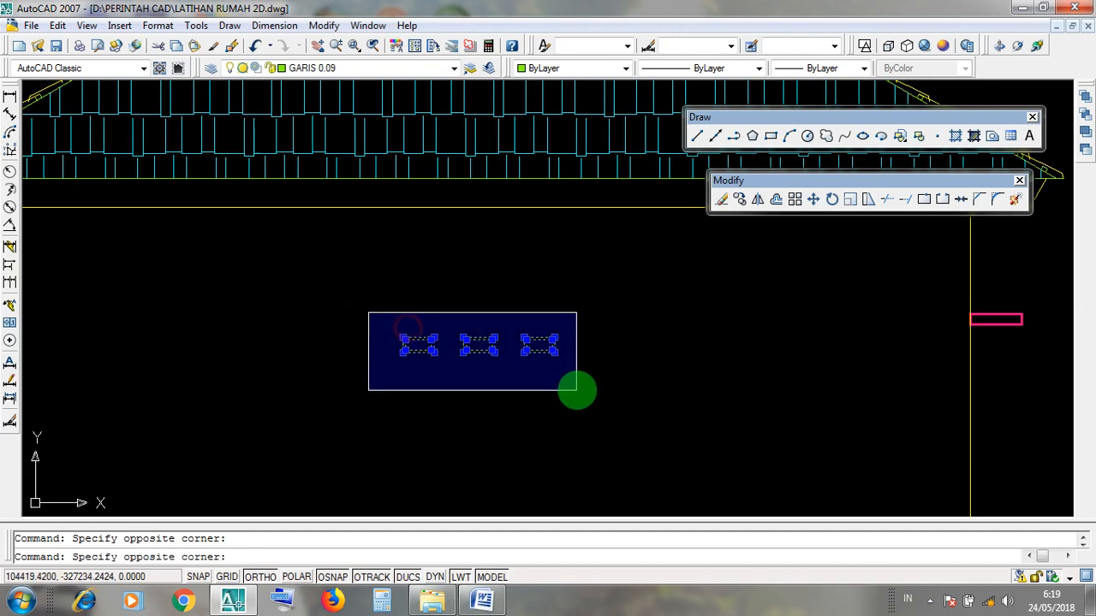
left_click(577, 390)
left_click(577, 379)
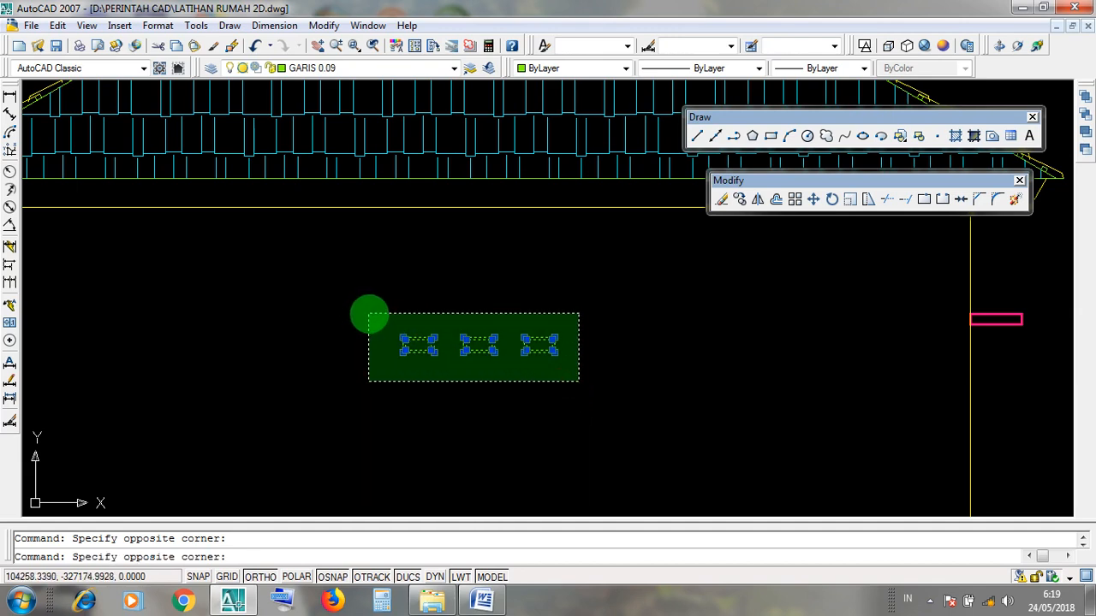
left_click(369, 314)
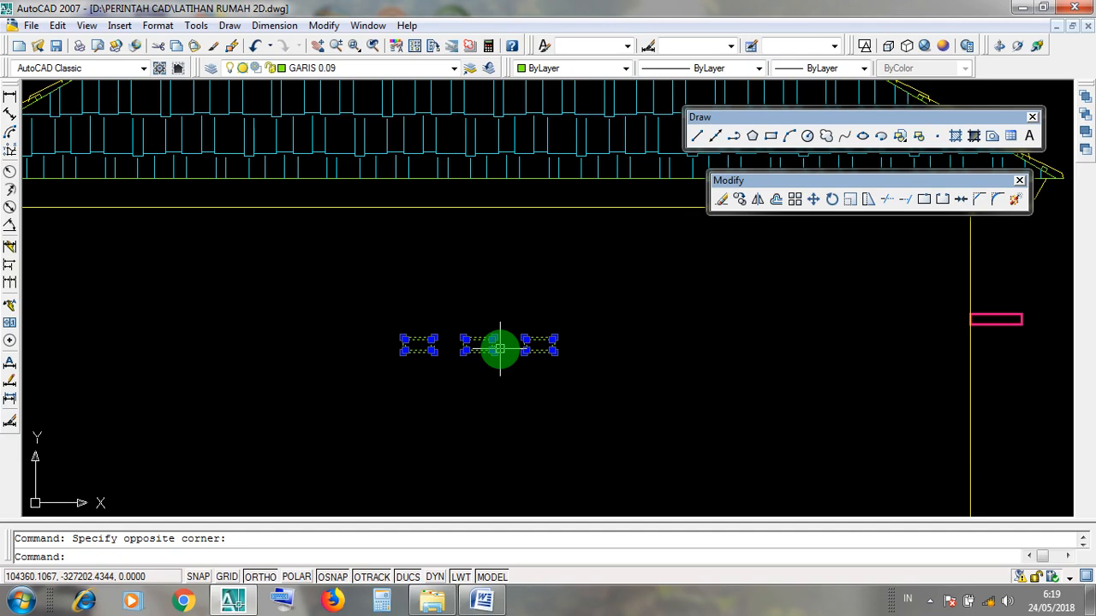
scroll(538, 342, "down", 6)
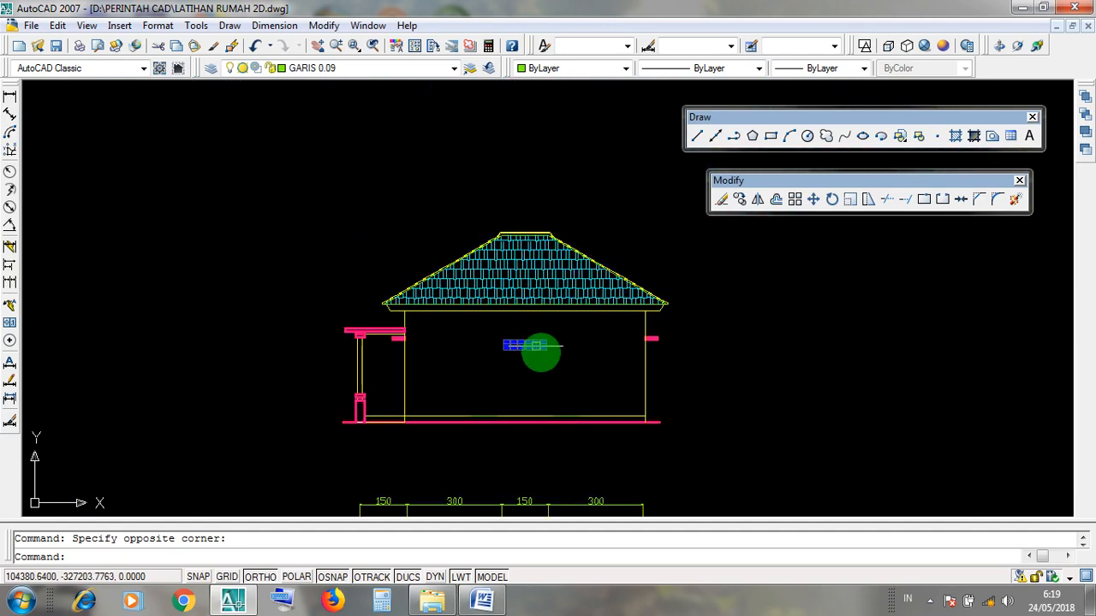
scroll(544, 360, "up", 3)
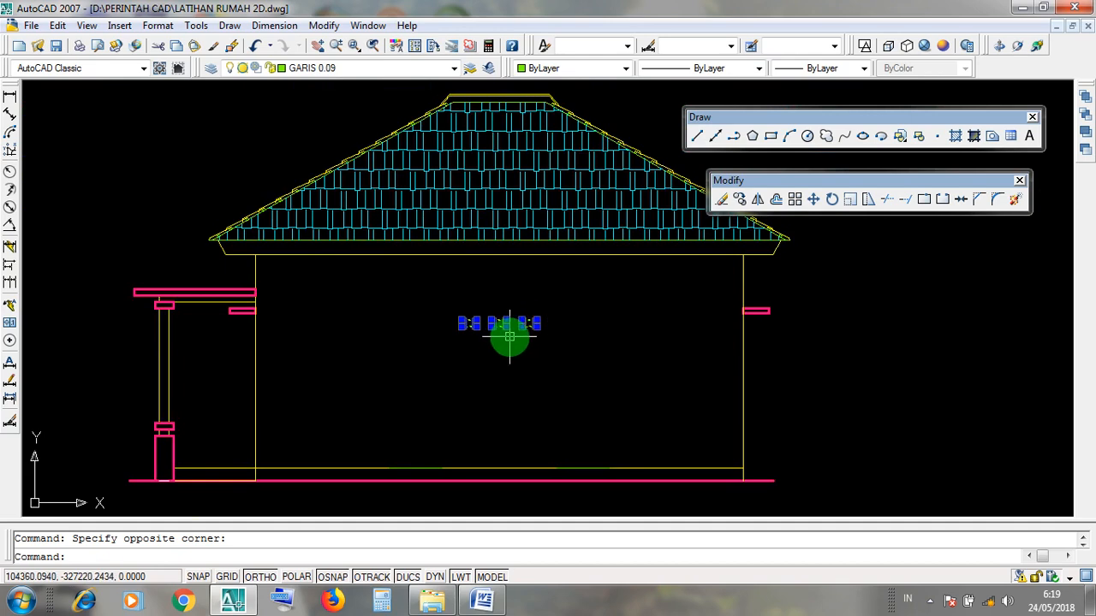
key("Delete")
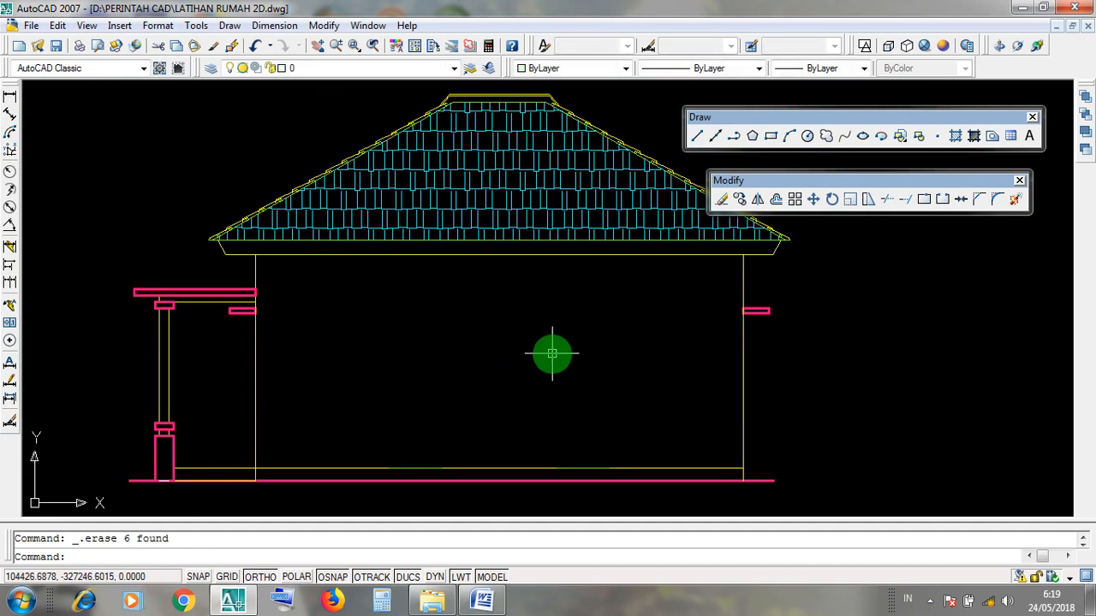
scroll(553, 355, "down", 2)
scroll(519, 343, "up", 1)
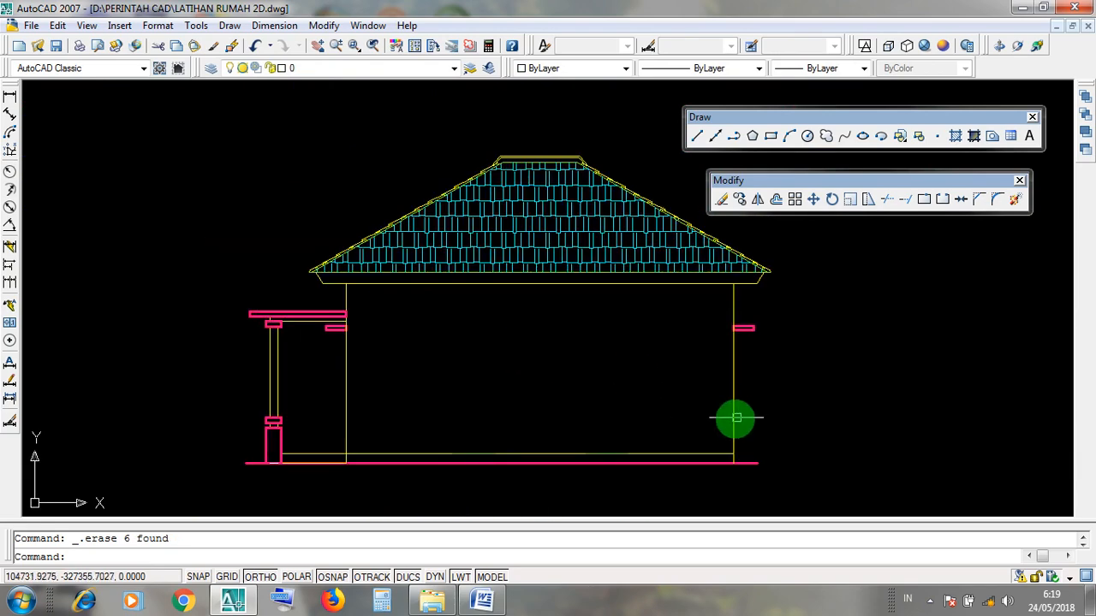
left_click(691, 440)
left_click(443, 315)
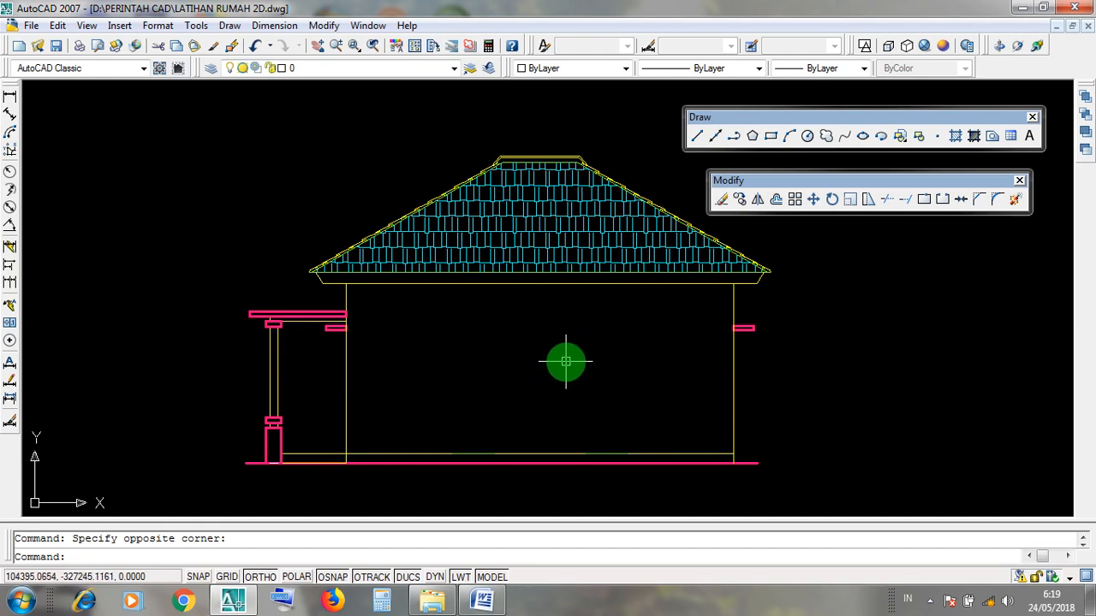
Step: Examine how the porch-side wall line meets the floor line near the column base in the reference elevation, and compare it with the mirrored elevation
scroll(566, 361, "down", 10)
middle_click_drag(785, 384, 479, 370)
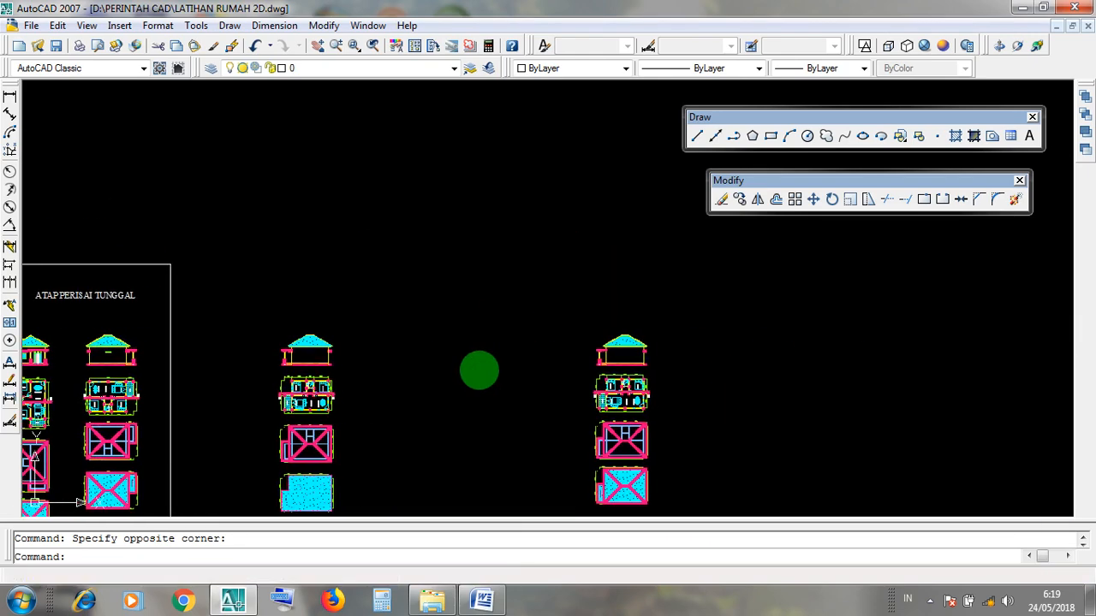
scroll(614, 367, "up", 12)
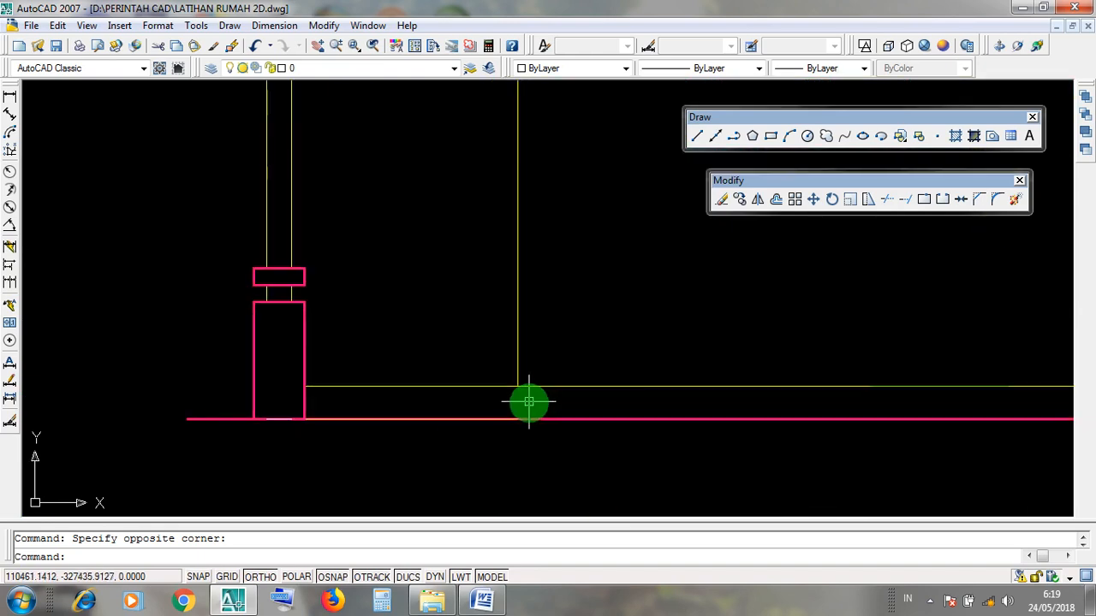
left_click(558, 406)
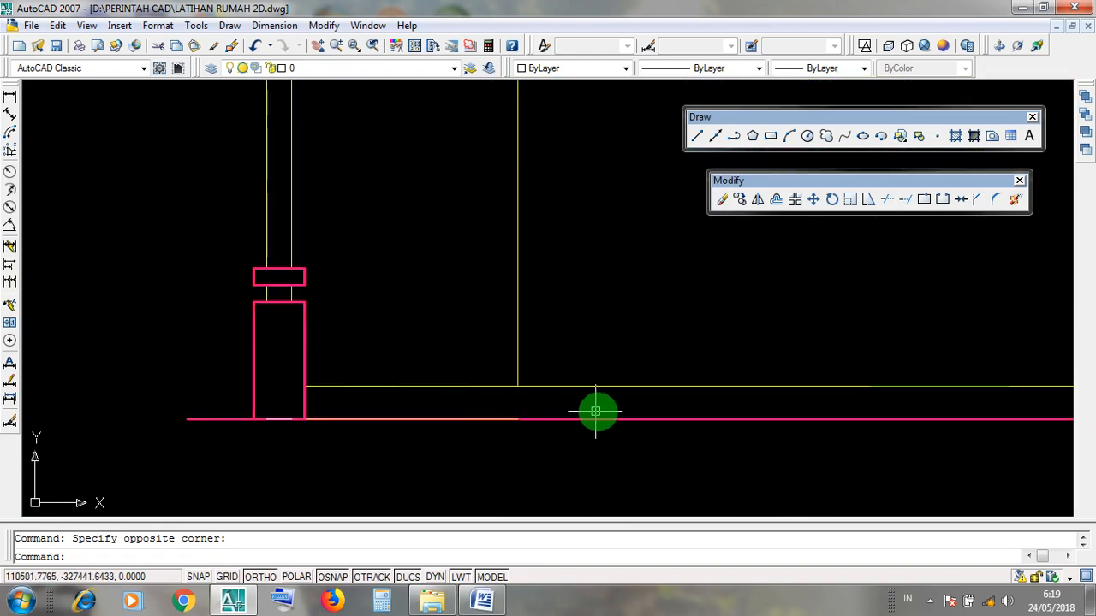
left_click(648, 409)
left_click(465, 394)
scroll(471, 396, "up", 2)
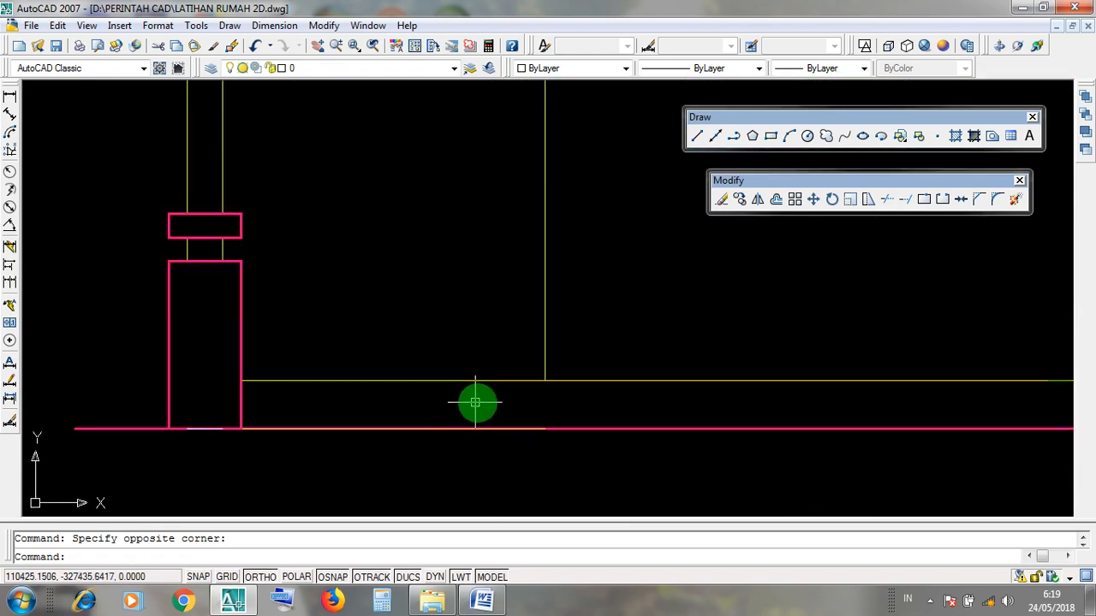
left_click(525, 414)
left_click(295, 394)
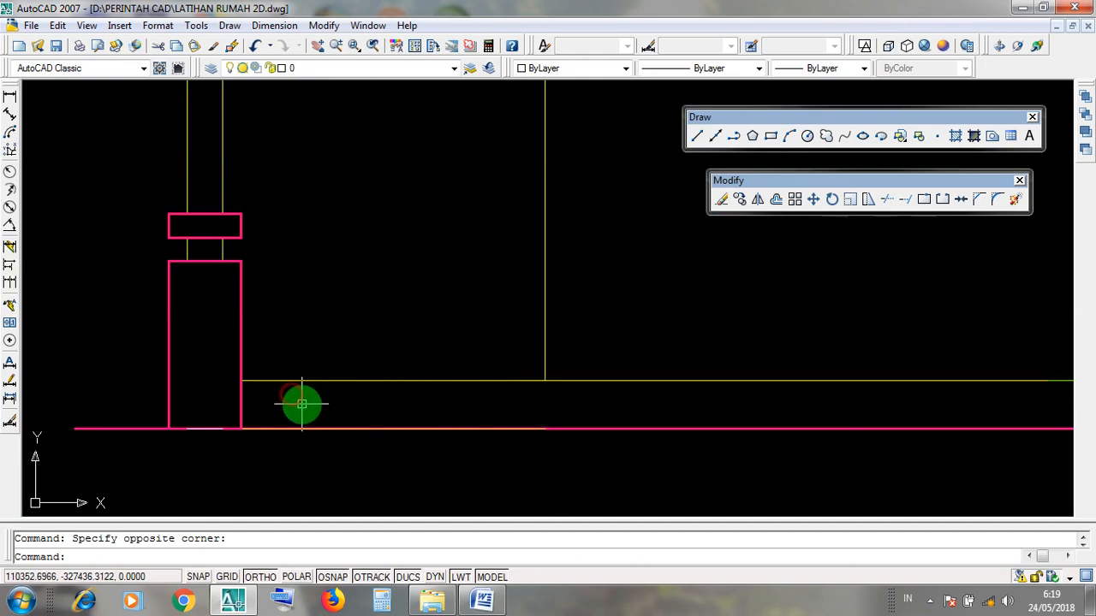
scroll(300, 411, "down", 1)
left_click(679, 407)
left_click(515, 402)
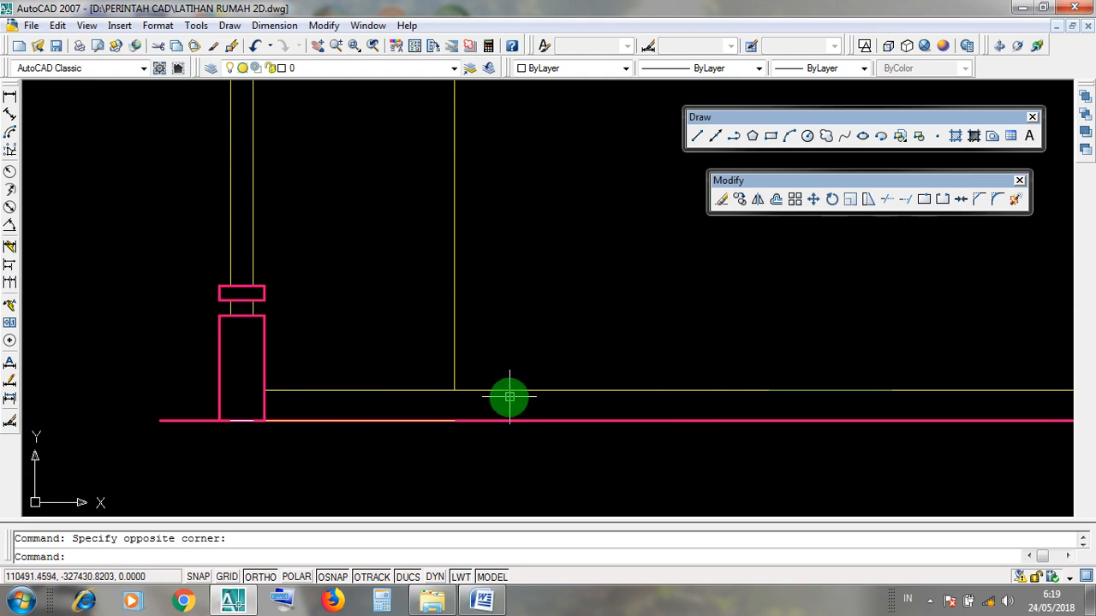
middle_click_drag(506, 394, 536, 460)
scroll(462, 487, "up", 1)
left_click(509, 489)
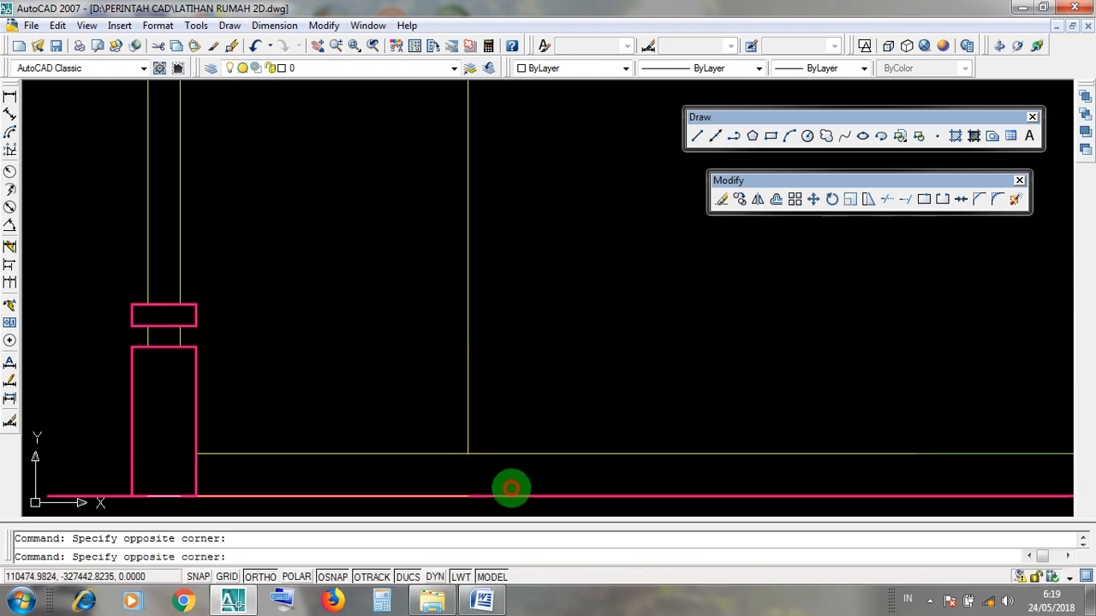
left_click(418, 467)
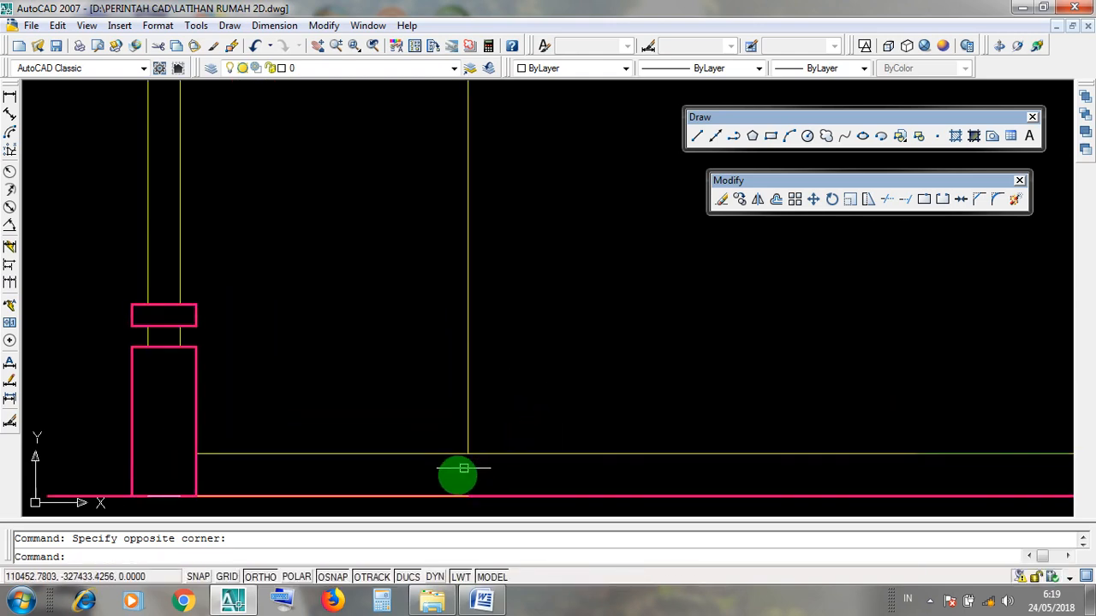
scroll(630, 425, "down", 5)
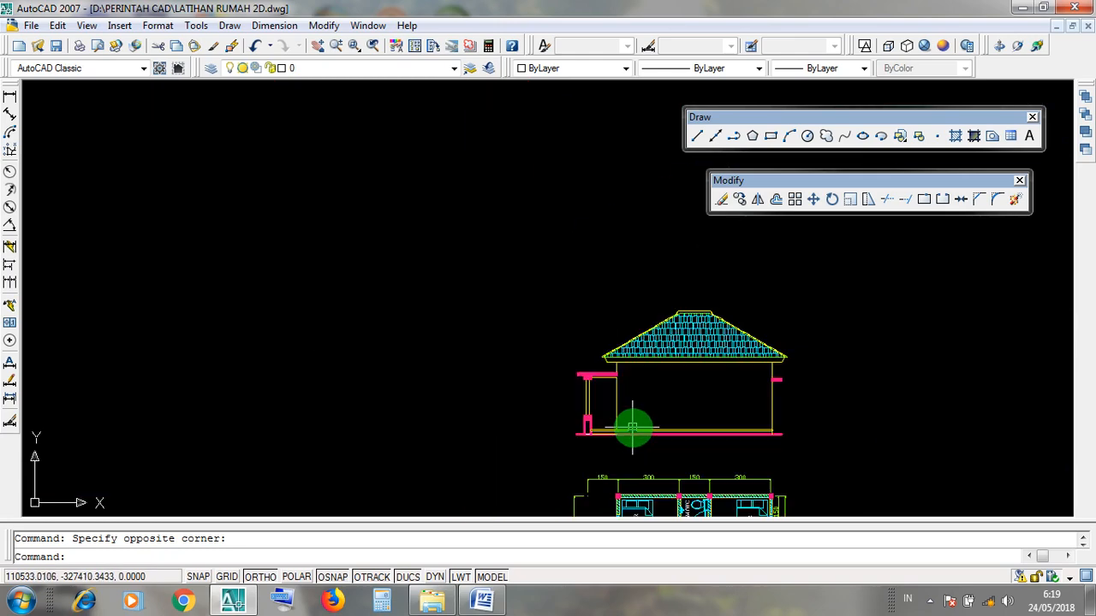
scroll(413, 405, "up", 5)
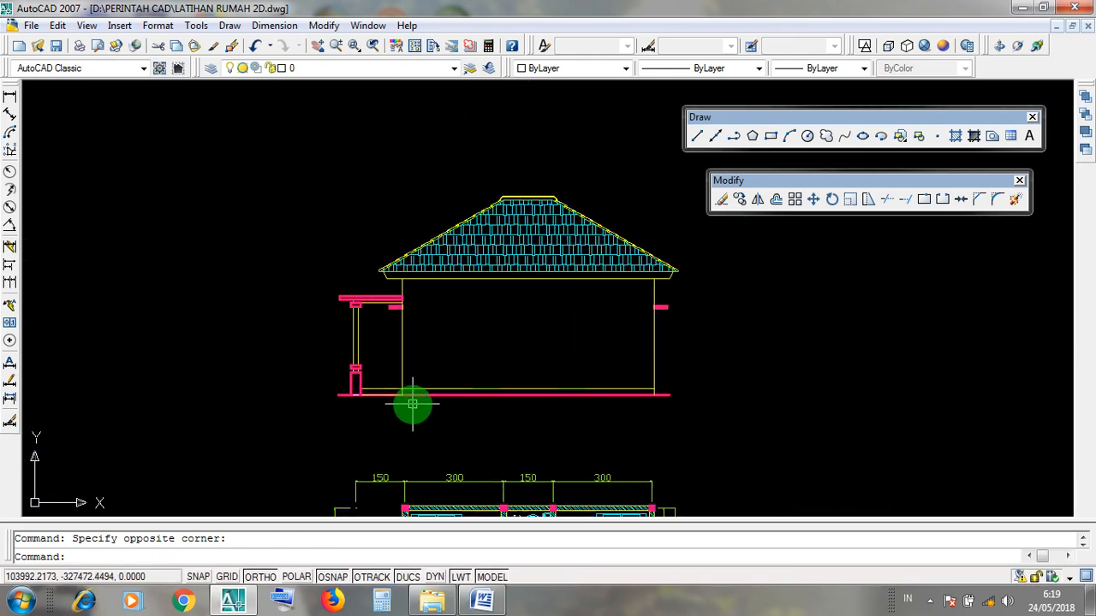
Step: Examine the porch-side wall and floor junction in the mirrored elevation, and the same spot on the windowed side of the house model in 3D DAN LAIN2_recover.dwg
scroll(402, 401, "up", 5)
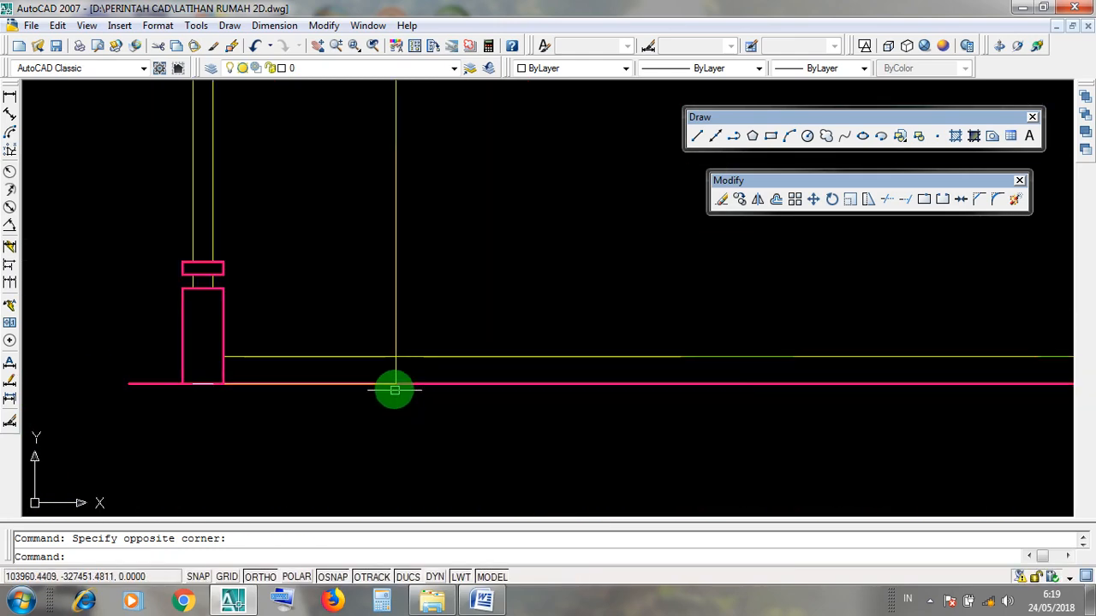
left_click(439, 377)
left_click(457, 360)
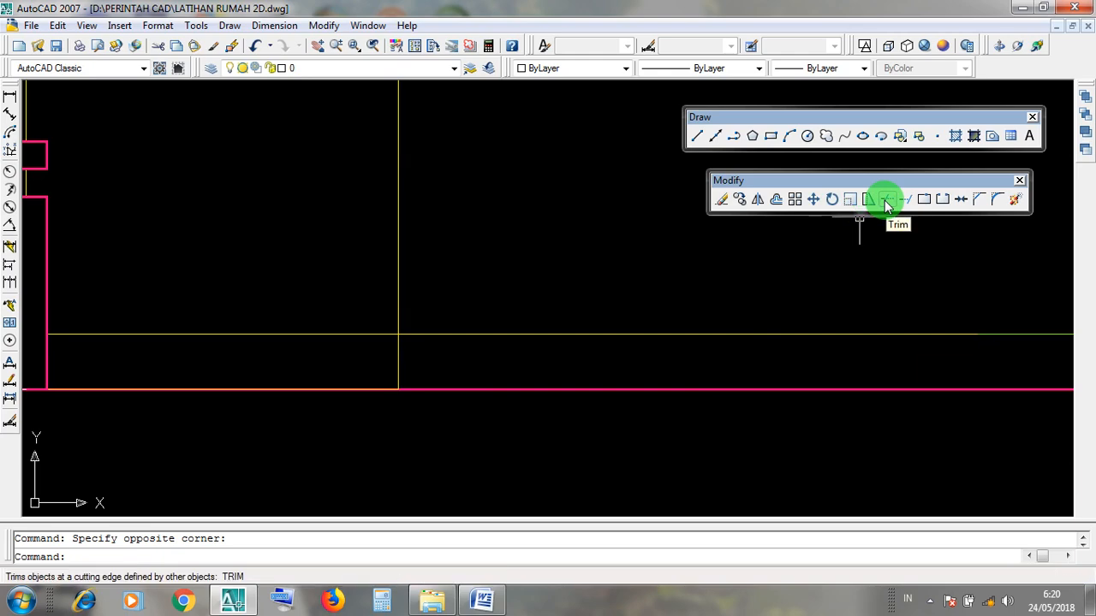
left_click(1057, 26)
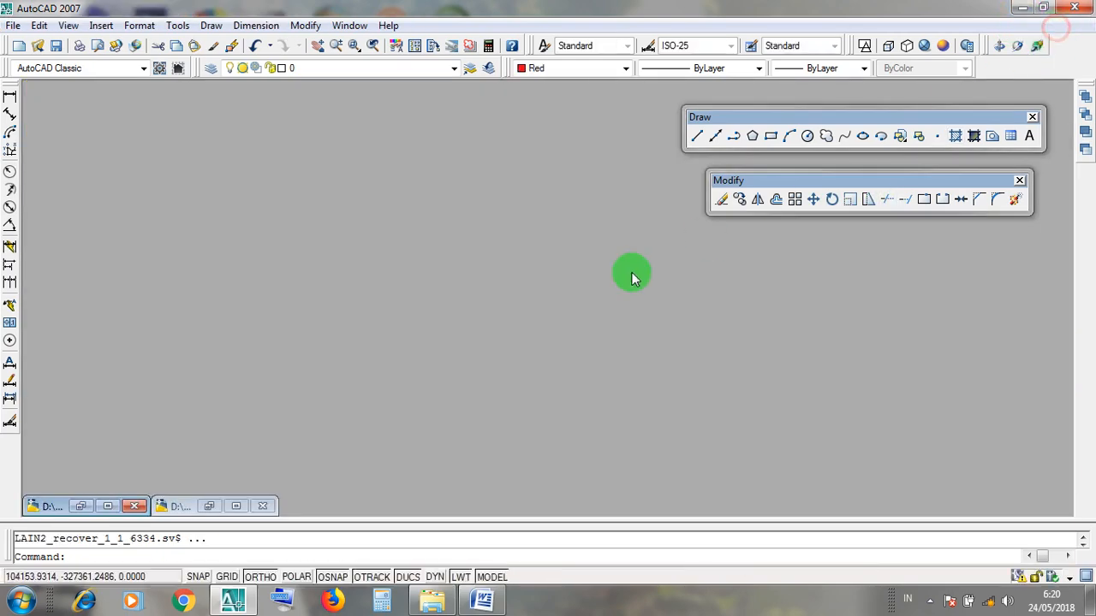
left_click(110, 507)
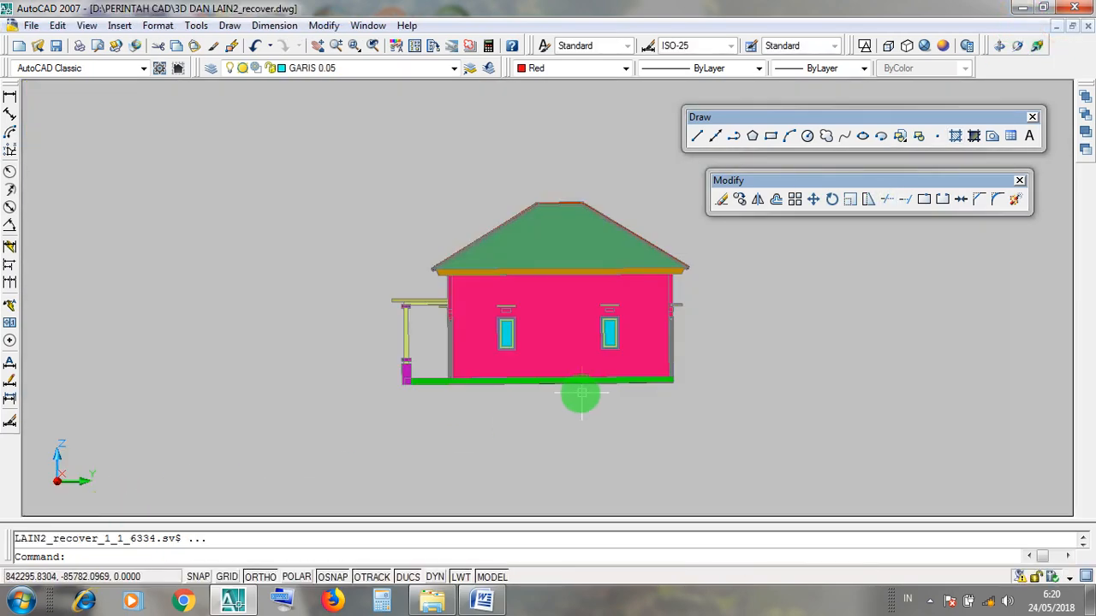
scroll(446, 376, "up", 4)
middle_click_drag(480, 403, 454, 456)
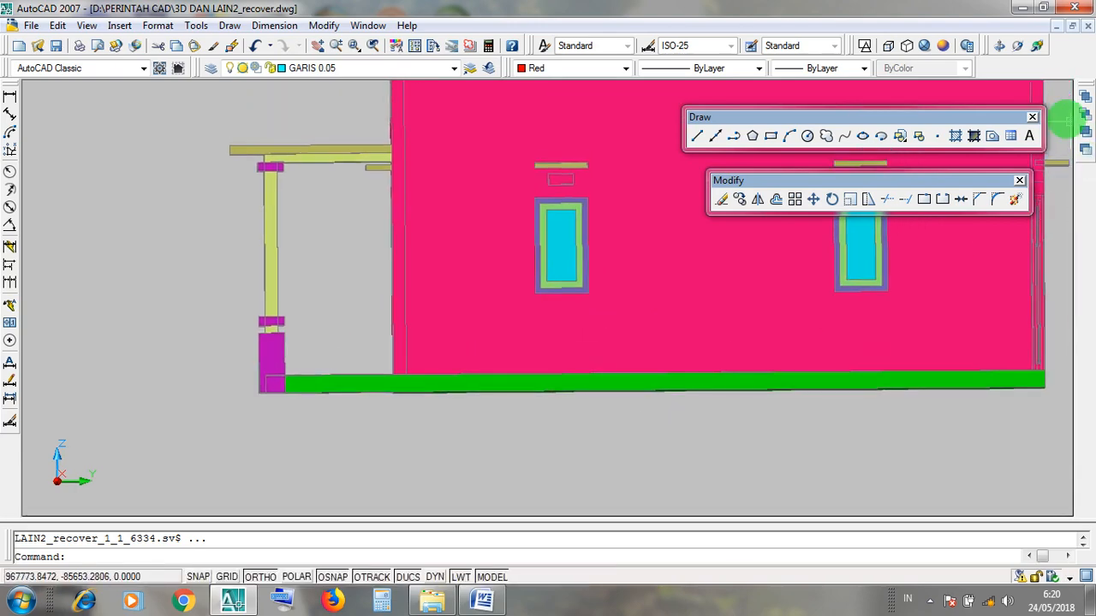
Step: Orbit the 3D house model to its windowless side and examine where the main floor slab meets the porch floor
left_click(999, 45)
left_click_drag(454, 397, 642, 400)
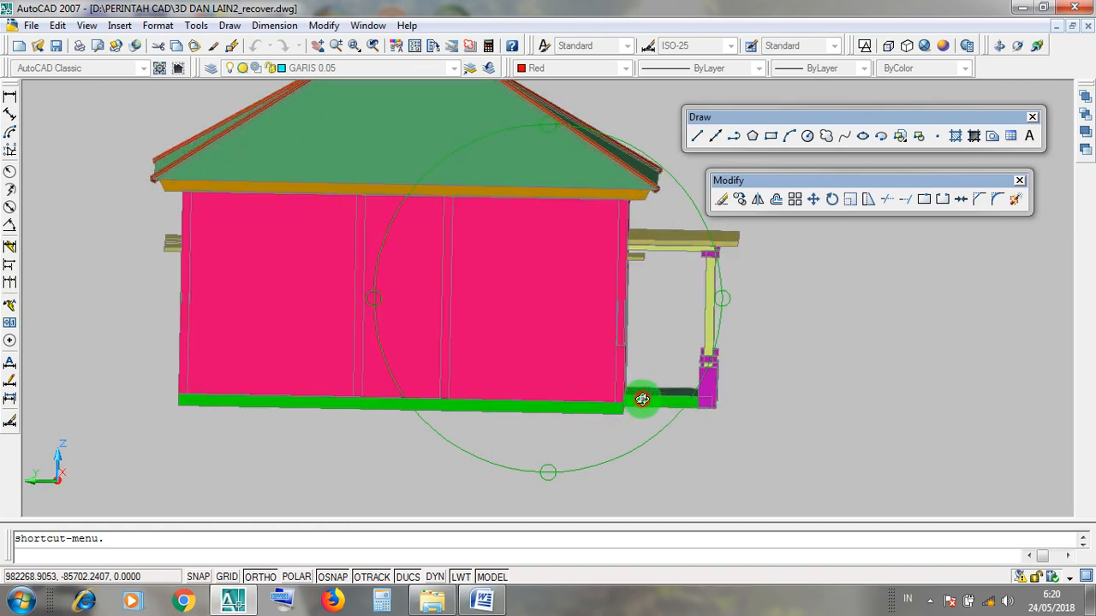
left_click_drag(554, 352, 547, 333)
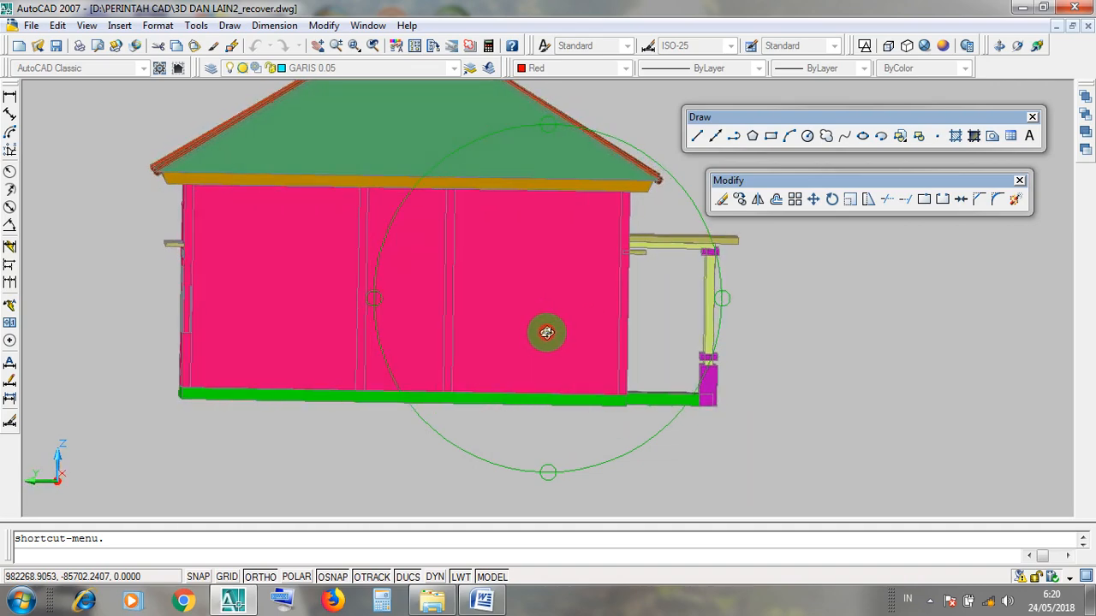
scroll(631, 406, "up", 4)
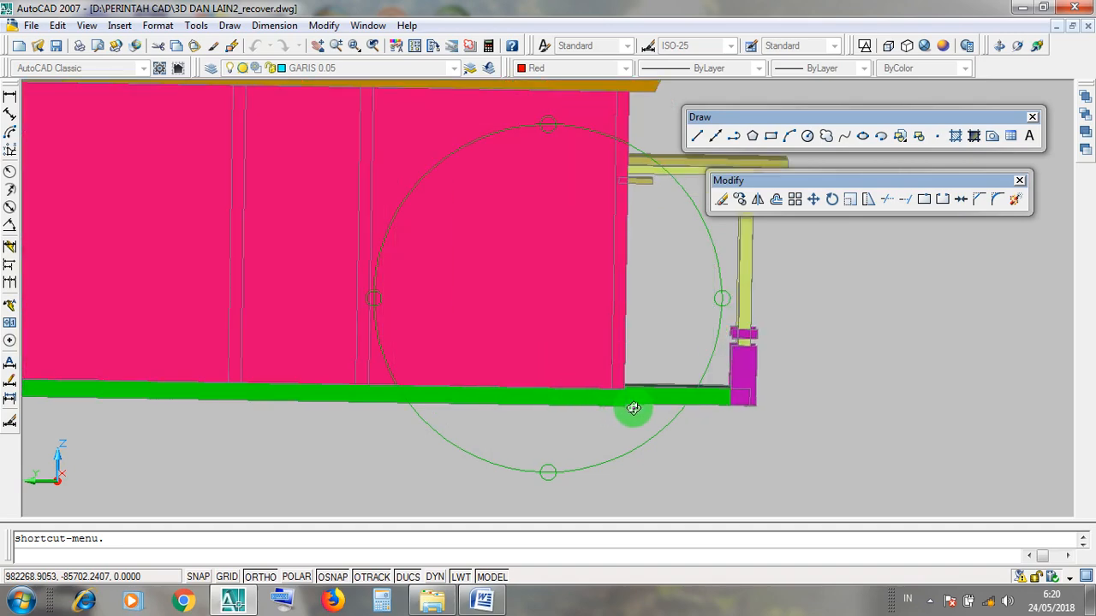
left_click_drag(630, 405, 615, 391)
scroll(618, 382, "down", 5)
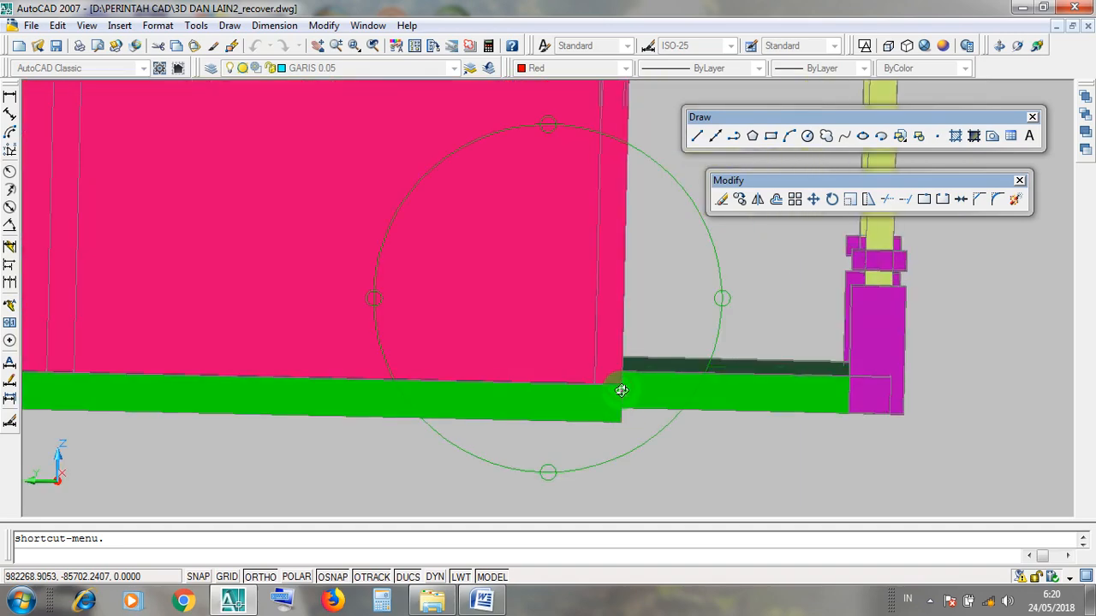
left_click_drag(618, 404, 620, 362)
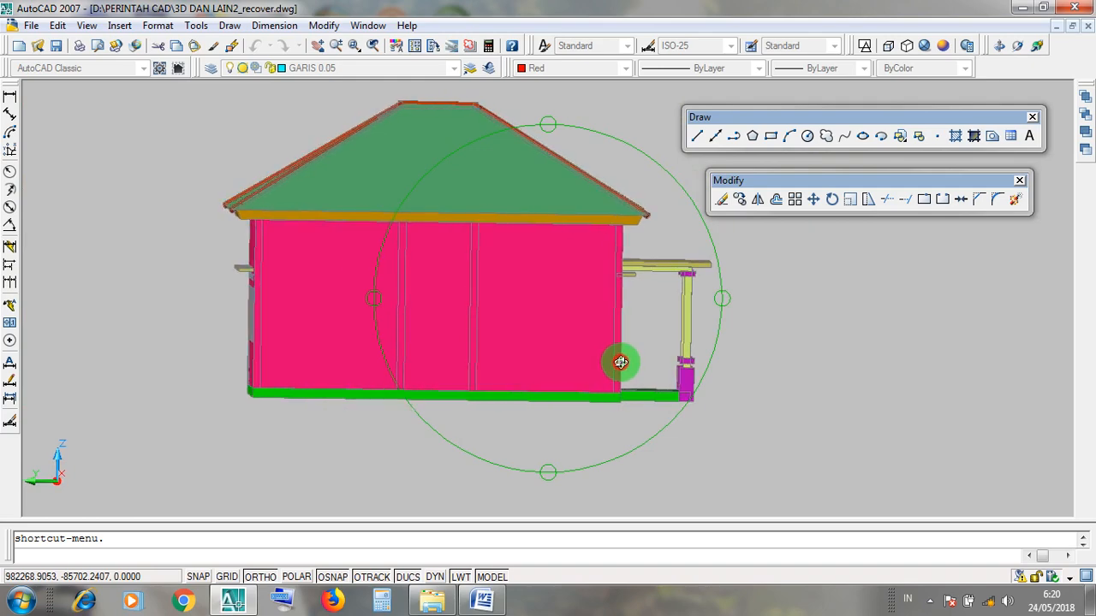
Step: Inspect the house corner beside the porch on the model's windowless side from both oblique and straight-on angles
scroll(619, 377, "up", 4)
left_click_drag(625, 411, 623, 408)
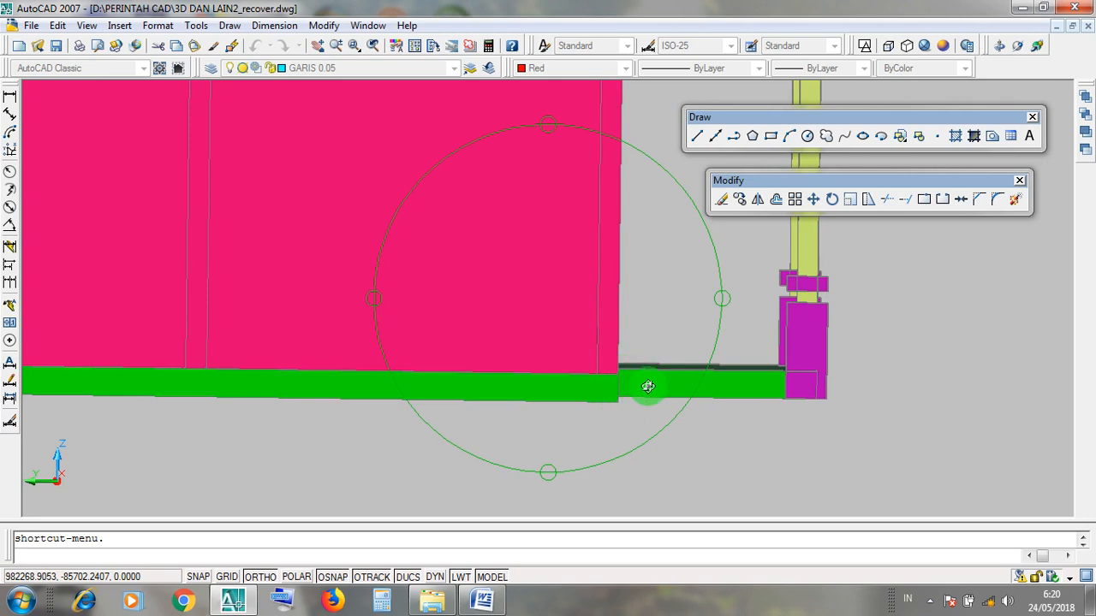
left_click_drag(648, 387, 667, 388)
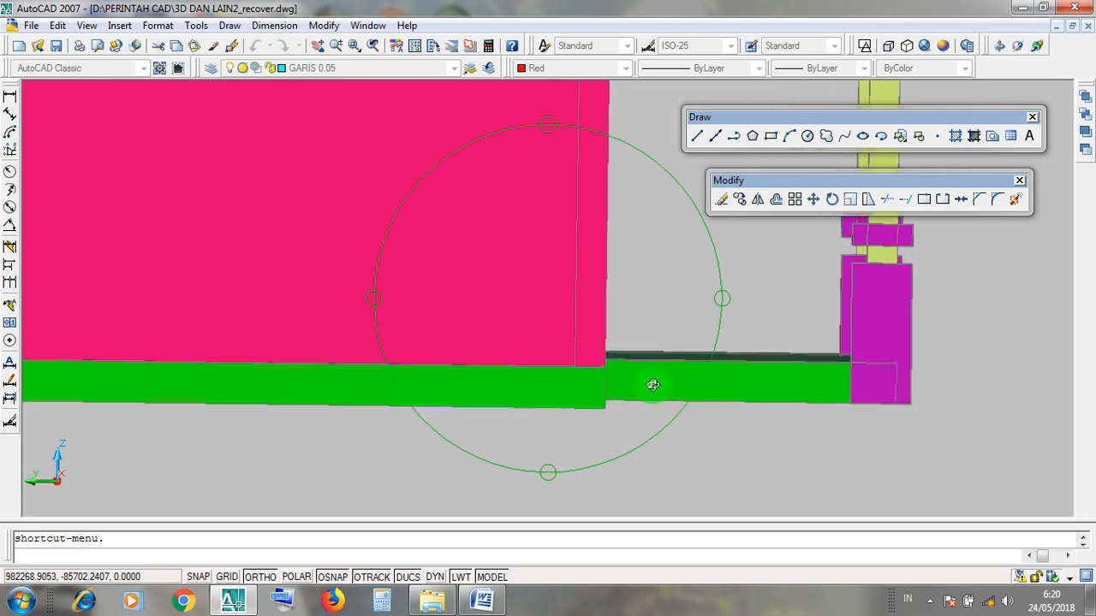
scroll(524, 384, "down", 5)
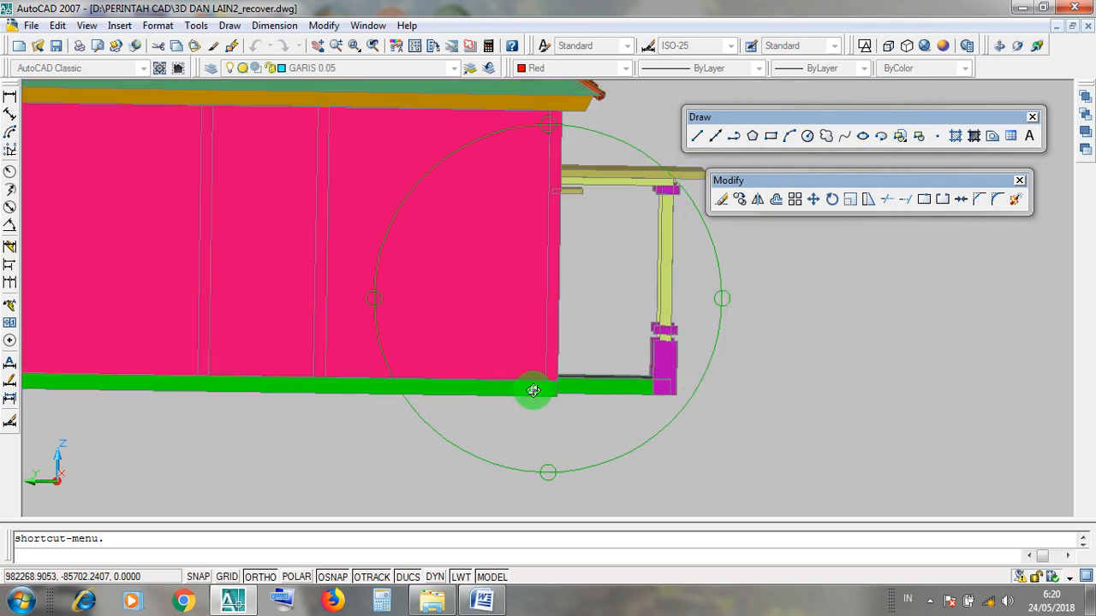
left_click_drag(534, 391, 482, 410)
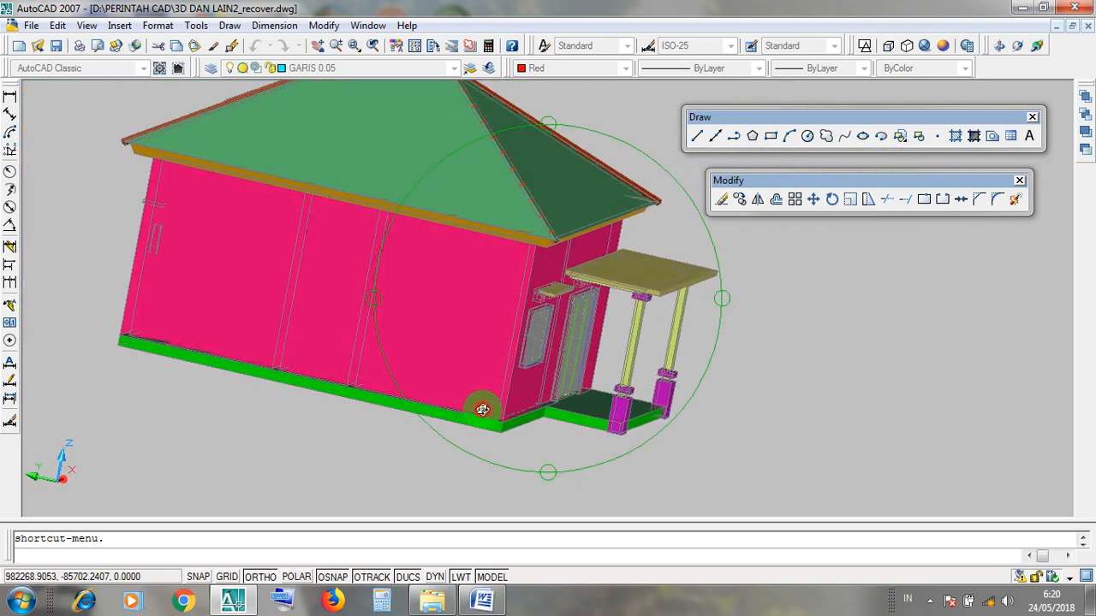
scroll(482, 410, "up", 4)
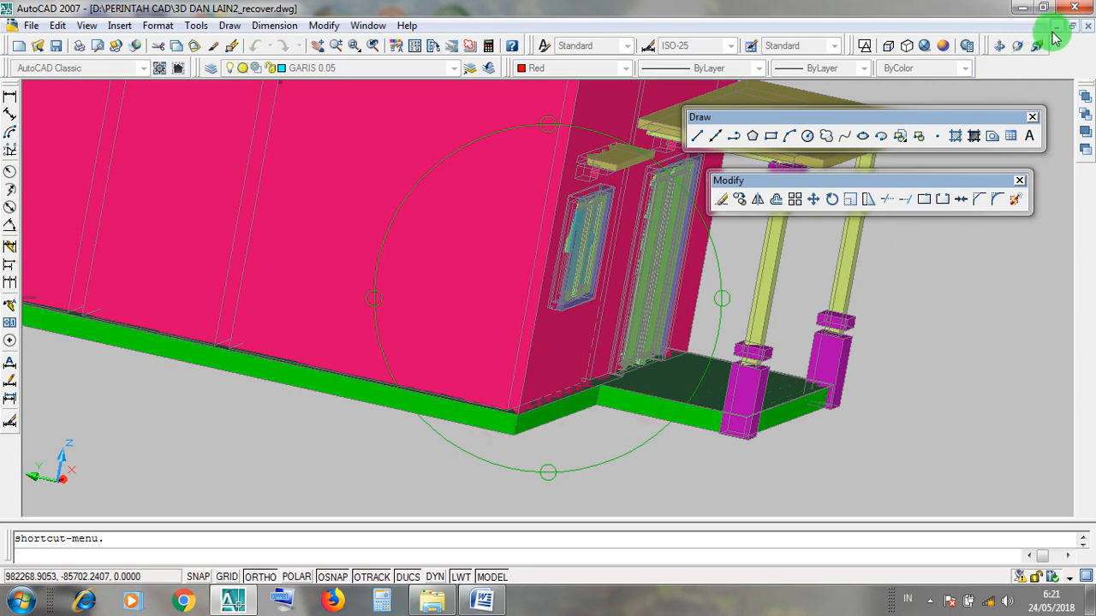
left_click_drag(580, 342, 619, 356)
scroll(624, 374, "up", 3)
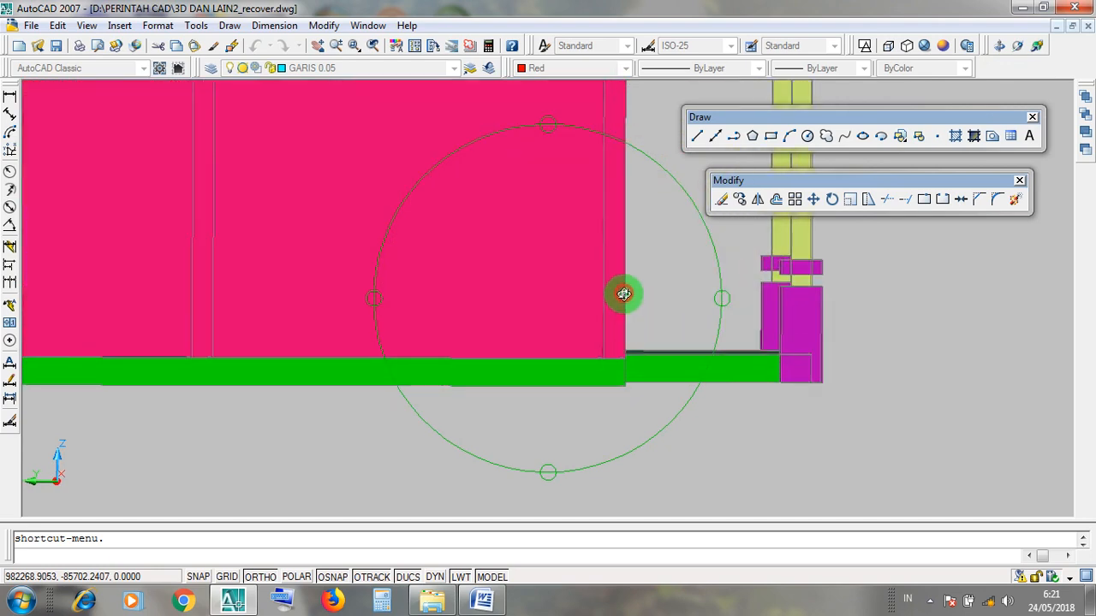
left_click_drag(607, 362, 624, 366)
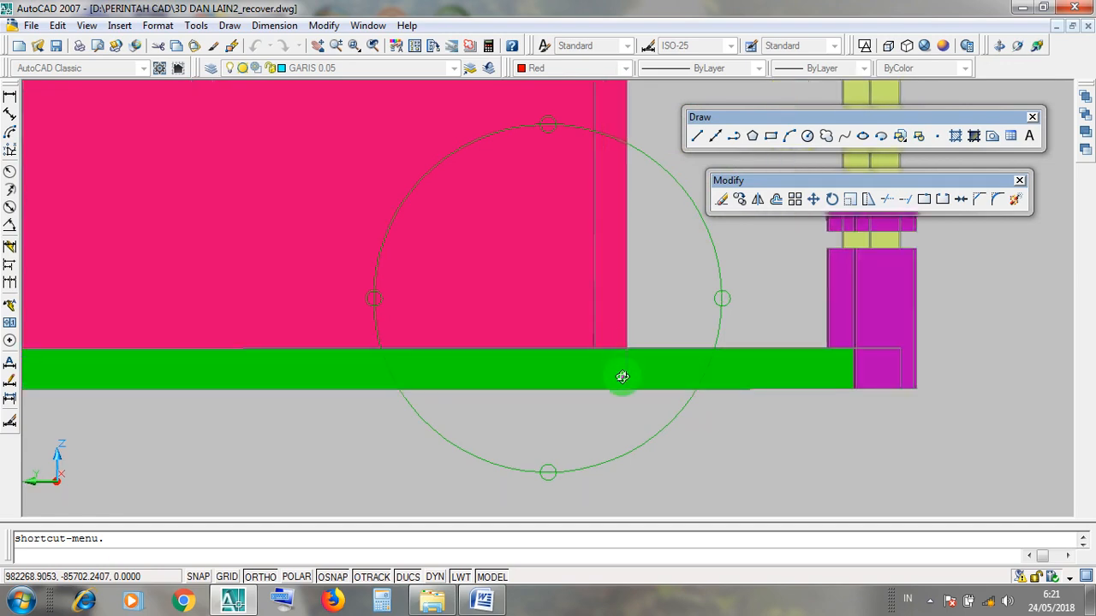
Step: Return to LATIHAN RUMAH 2D.dwg and examine the wall and floor lines beside the porch column in the framed reference elevation
left_click(1054, 25)
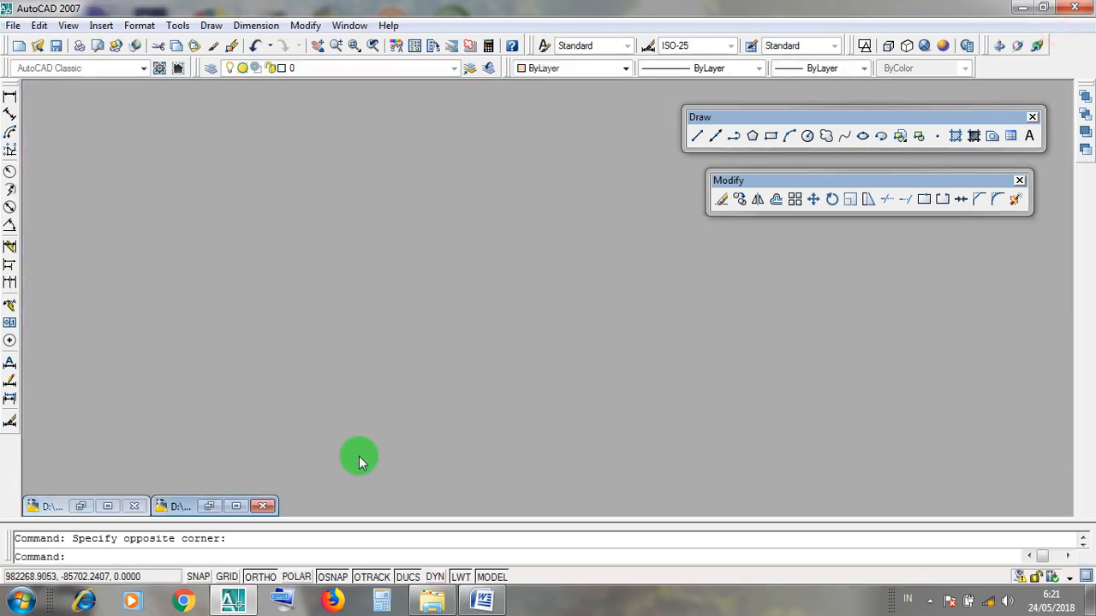
left_click(237, 506)
scroll(573, 359, "down", 5)
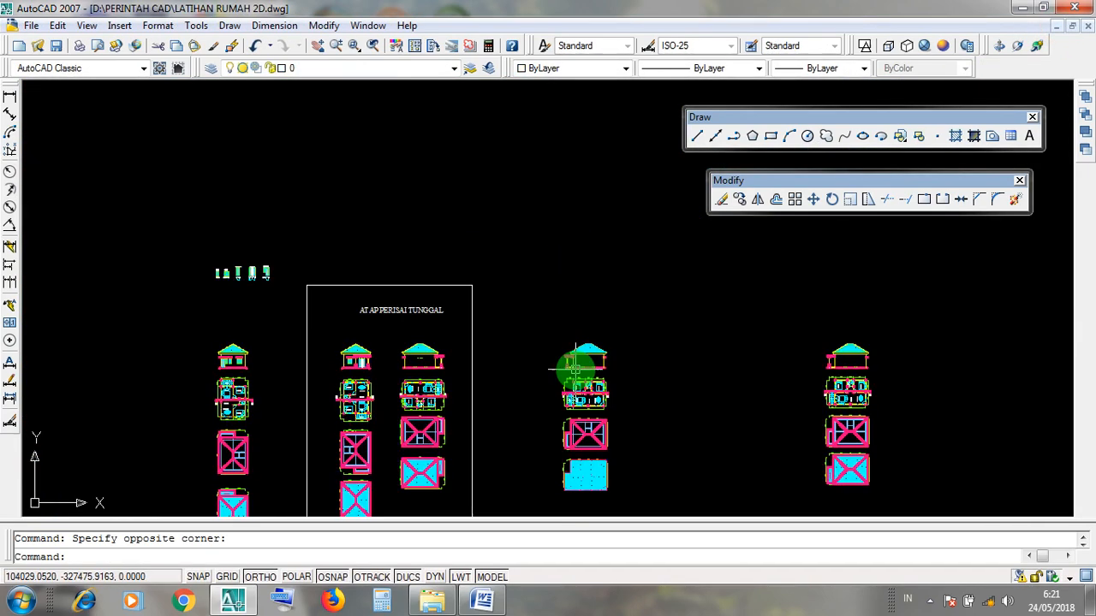
scroll(580, 372, "up", 10)
left_click(324, 349)
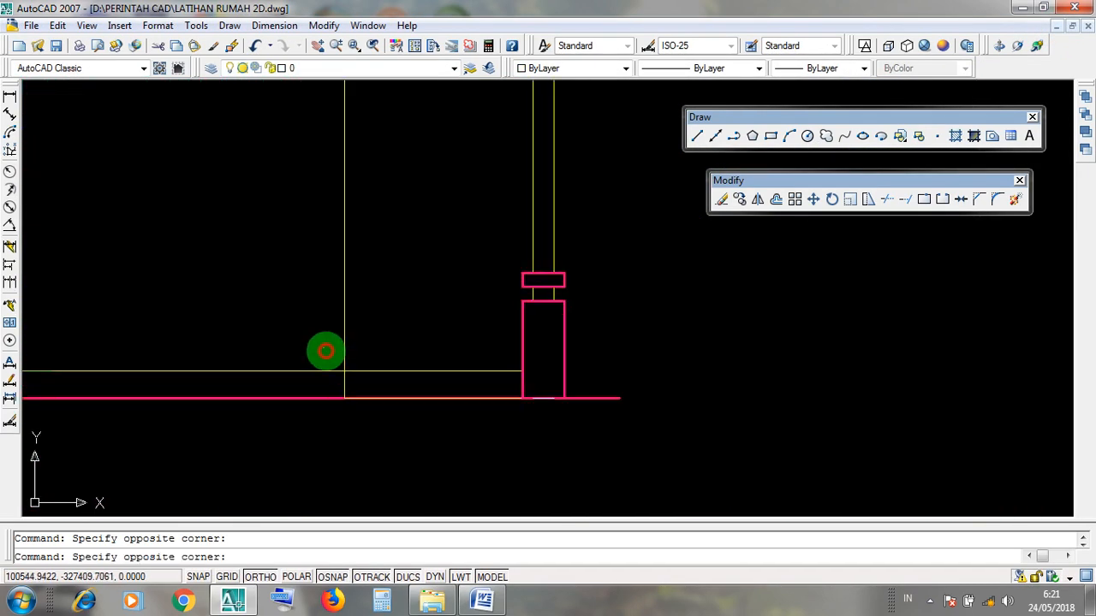
left_click(325, 345)
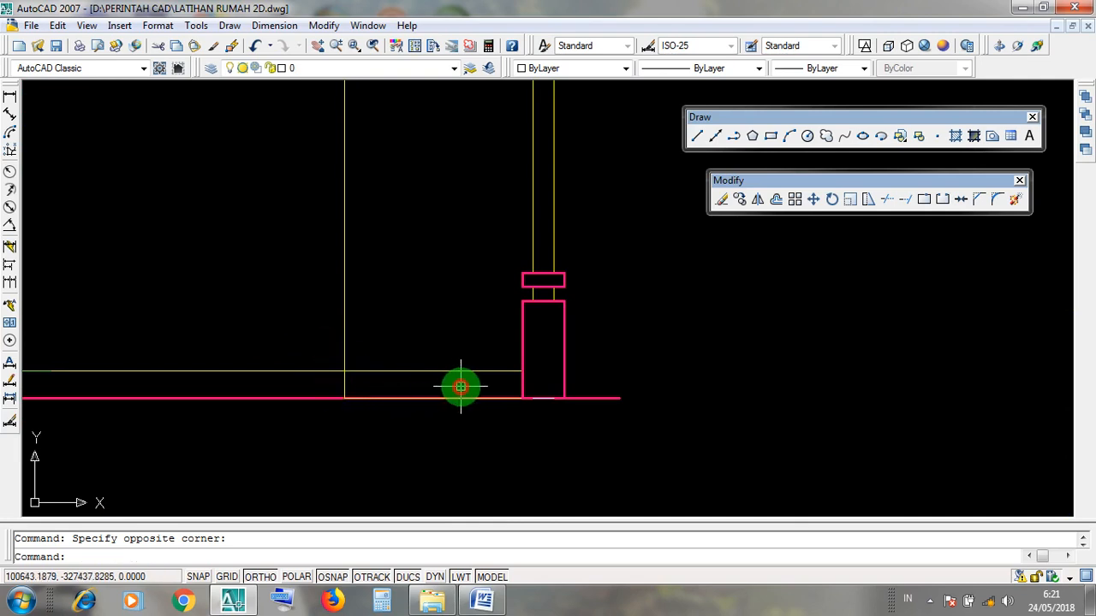
left_click(461, 387)
middle_click_drag(388, 385, 542, 405)
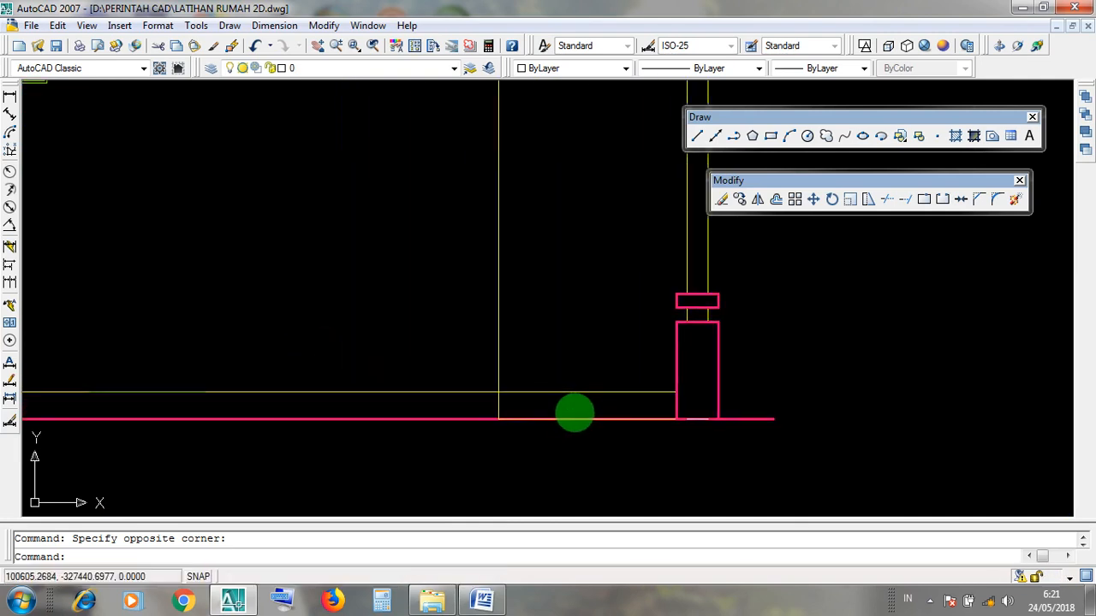
left_click(656, 413)
left_click(529, 401)
scroll(655, 432, "down", 8)
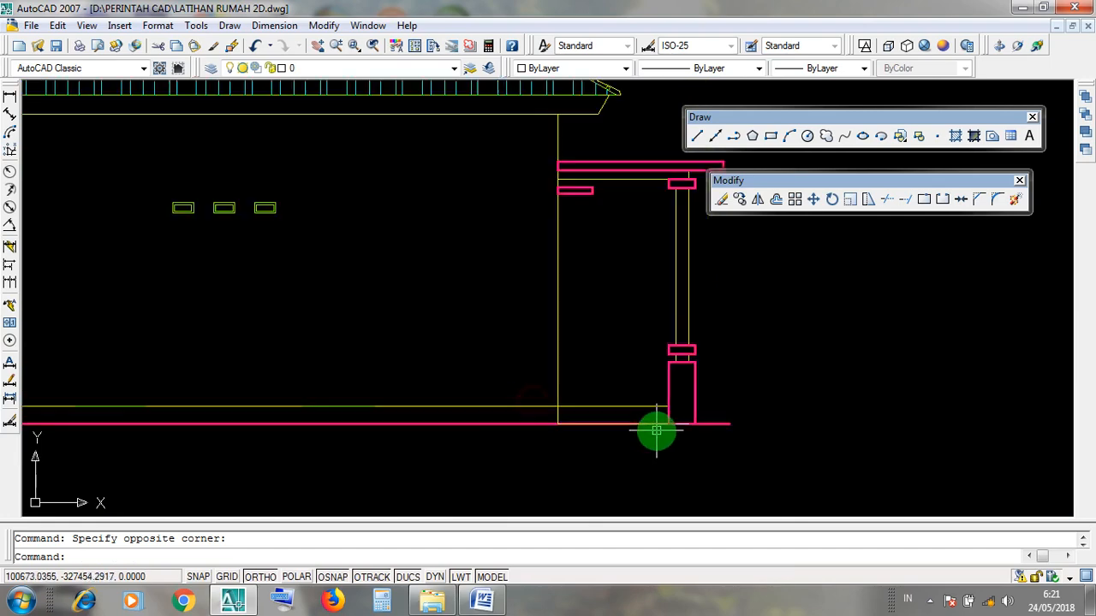
scroll(562, 421, "up", 9)
left_click(632, 431)
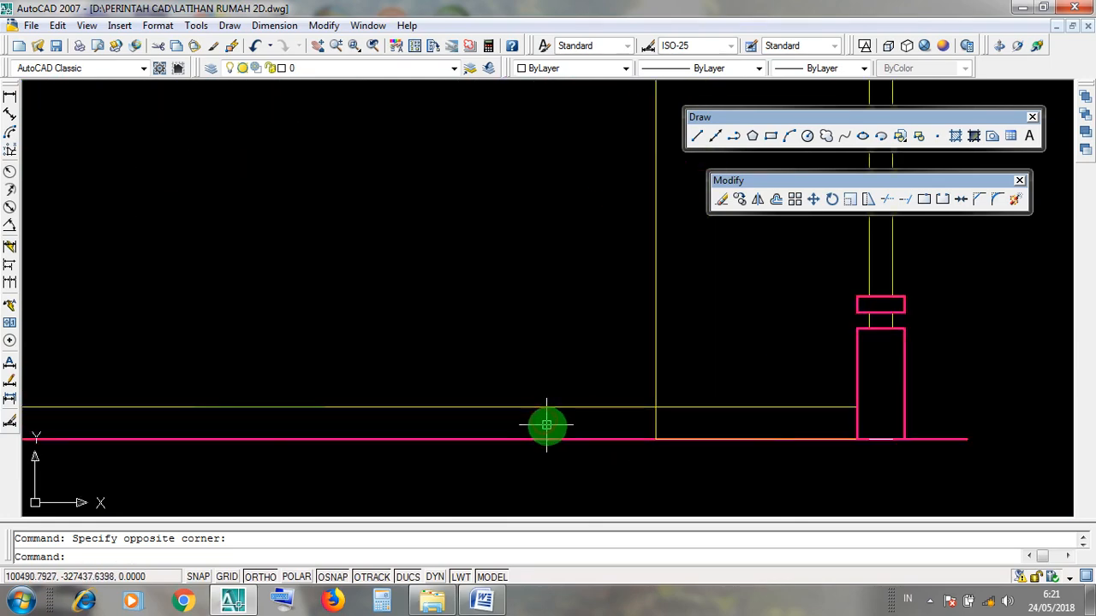
Step: Compare the overall reference elevation with the mirrored one, including the mirrored copy's porch-side wall and floor junction
scroll(546, 426, "down", 4)
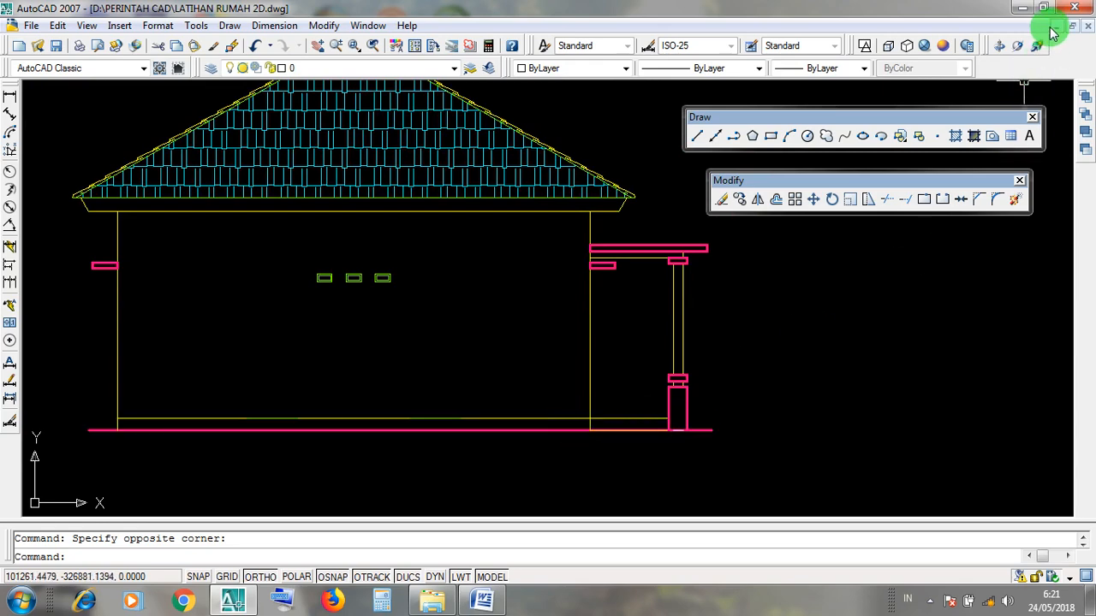
scroll(448, 357, "down", 2)
scroll(844, 421, "down", 4)
middle_click_drag(844, 420, 632, 398)
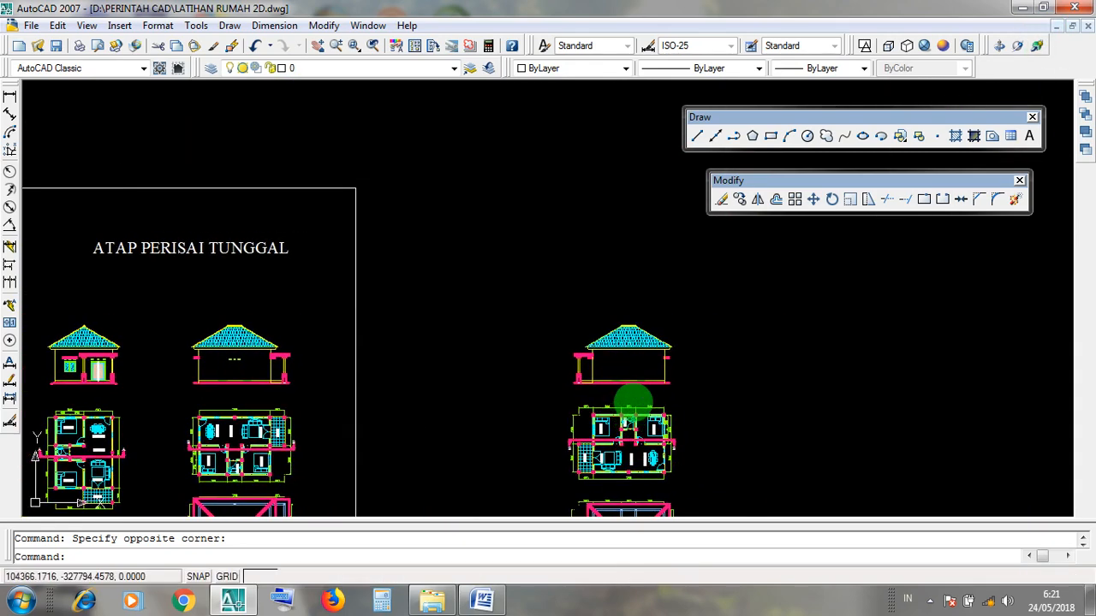
scroll(632, 398, "up", 5)
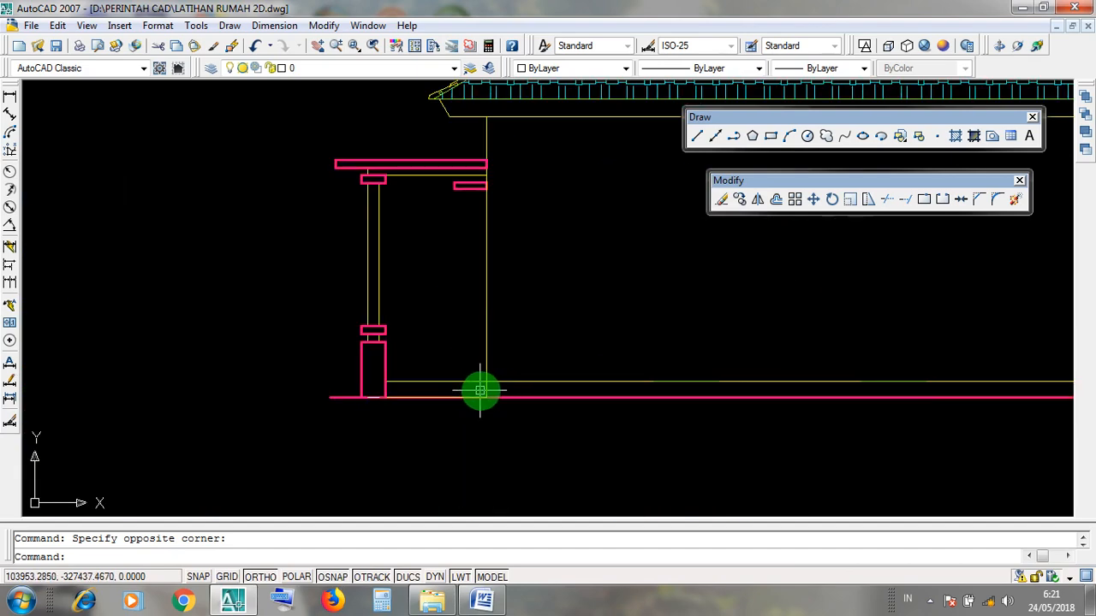
scroll(486, 391, "up", 4)
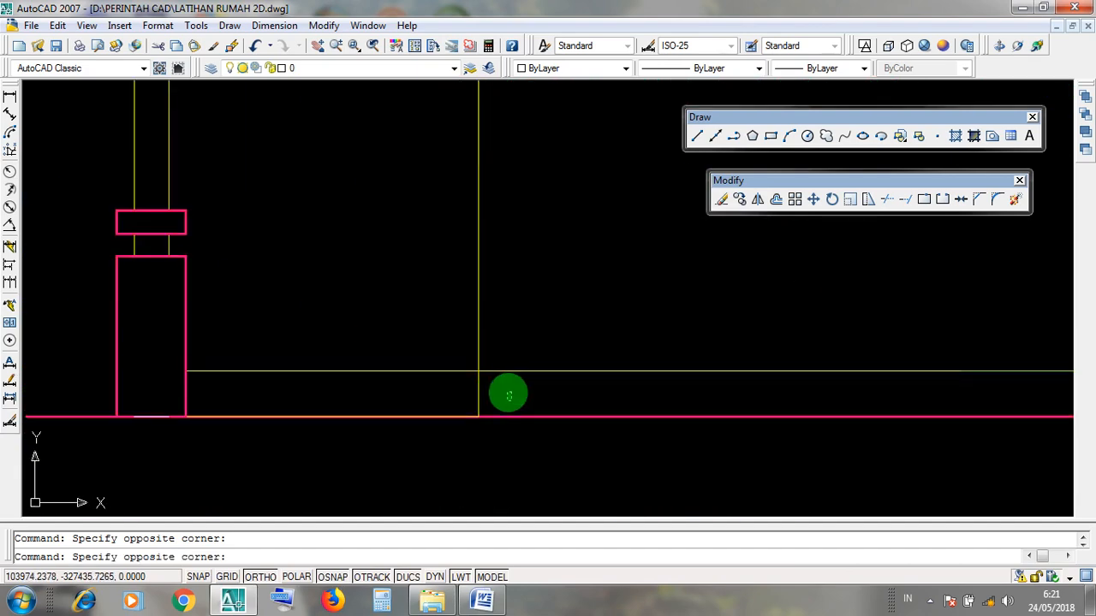
Step: Switch to the 3D house drawing and examine the floor slab edge between the porch and the main wall on the windowed side
left_click(1057, 27)
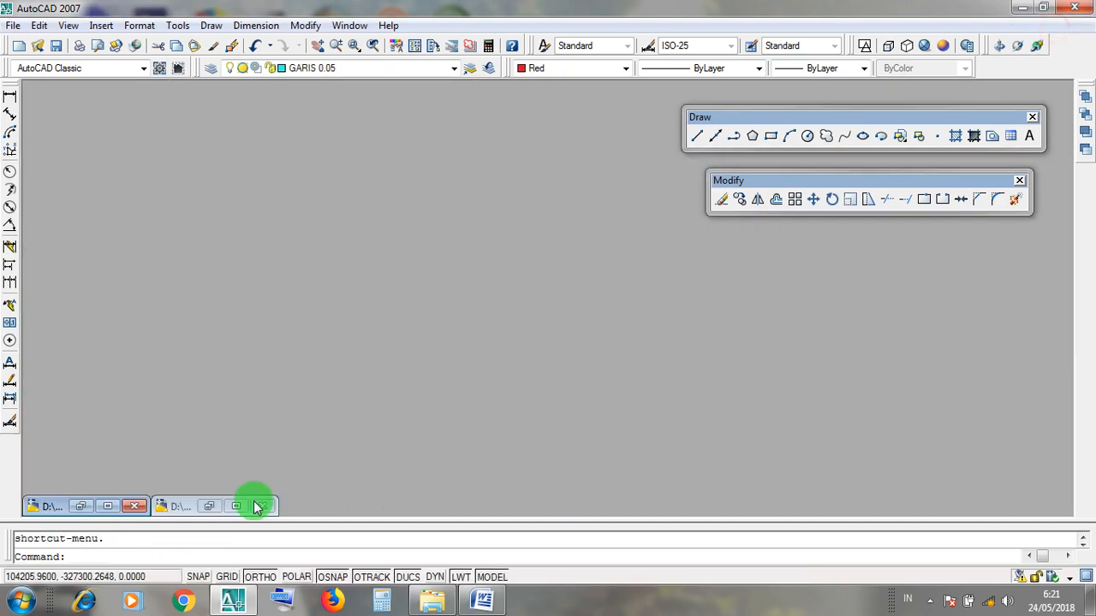
left_click(107, 506)
scroll(480, 392, "down", 6)
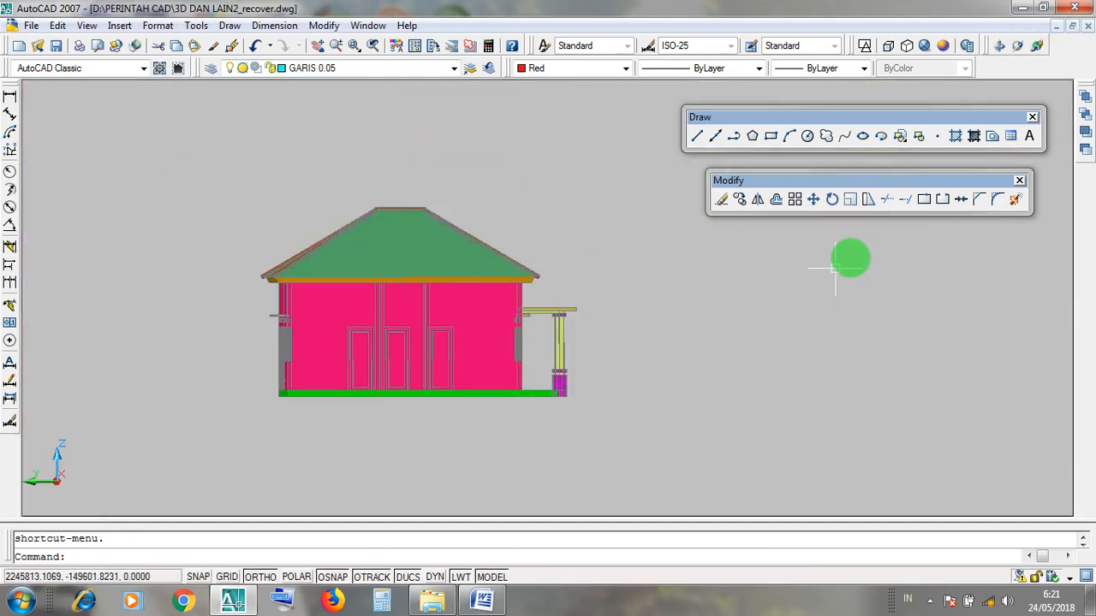
left_click(1014, 49)
left_click_drag(487, 325, 463, 424)
scroll(463, 424, "up", 5)
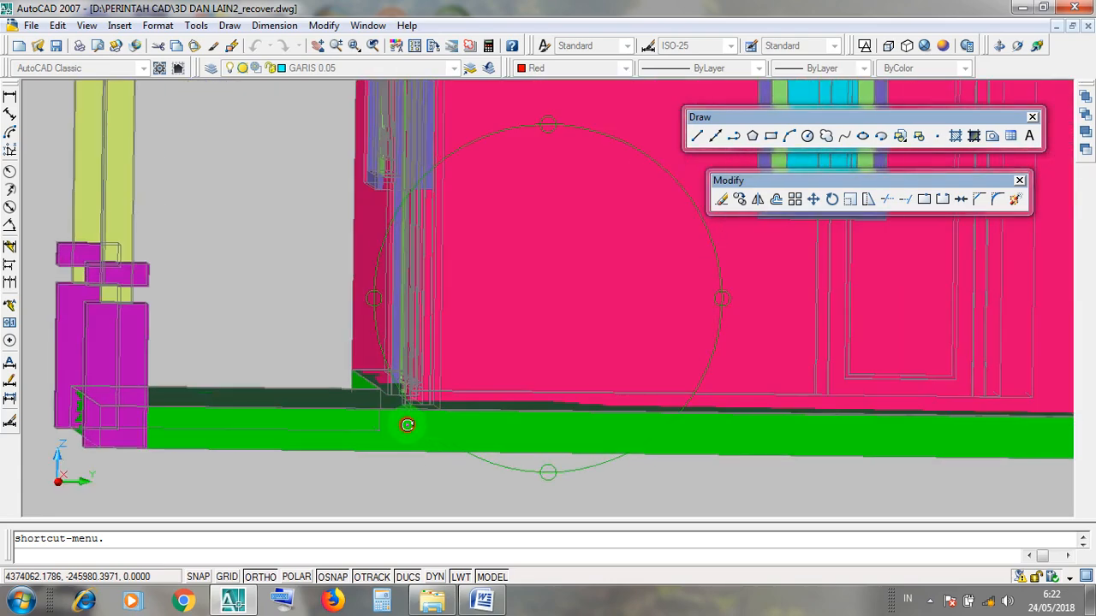
left_click_drag(408, 424, 403, 424)
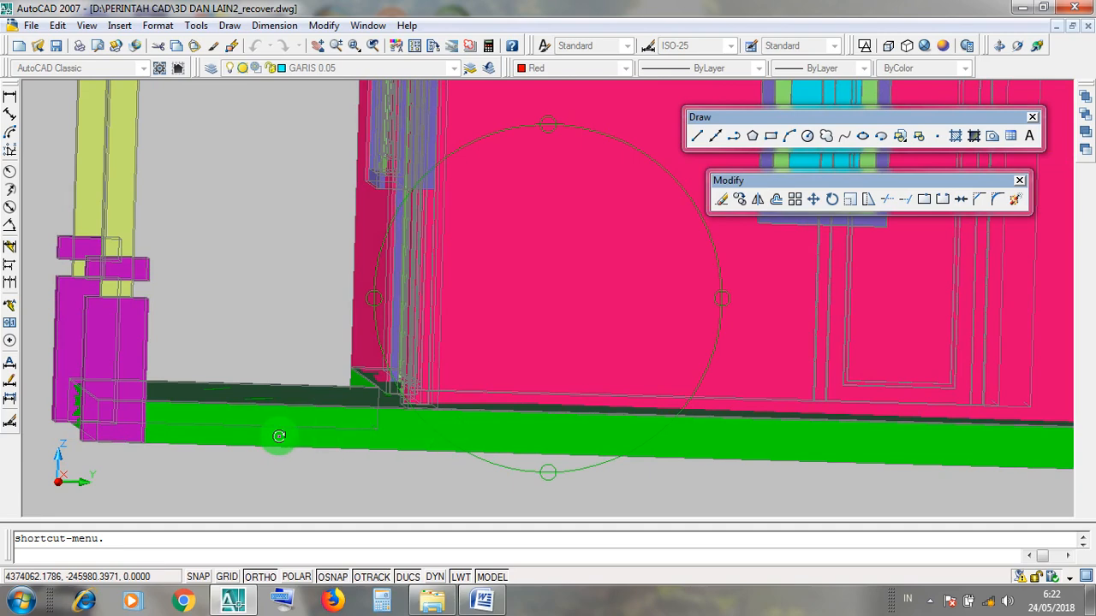
scroll(501, 440, "down", 6)
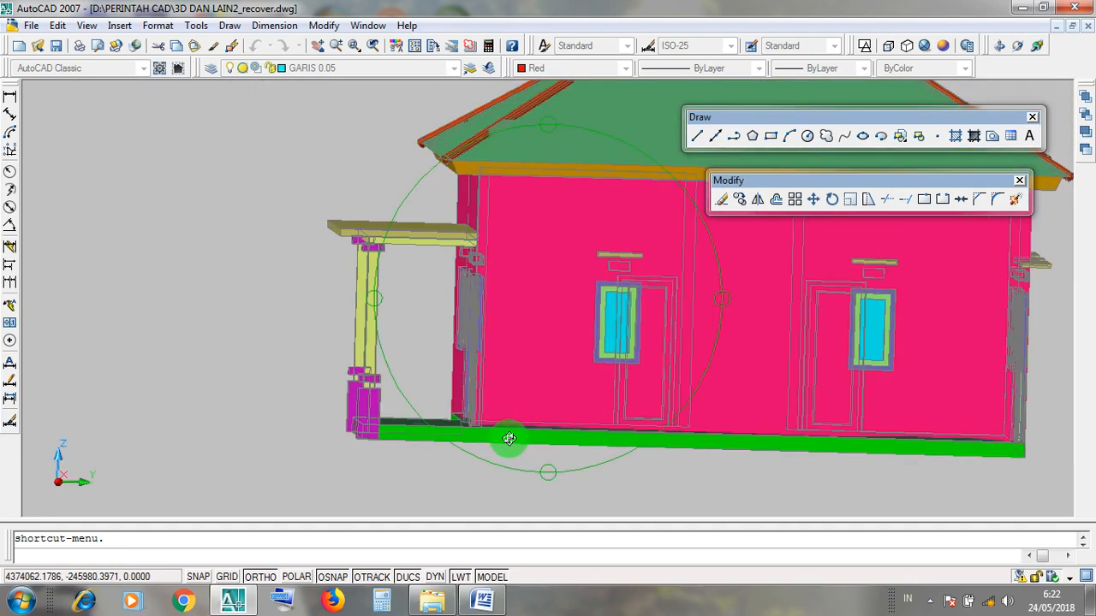
Step: Orbit the 3D house model to a tilted view from above and display it as 2D Wireframe
left_click_drag(513, 417, 601, 450)
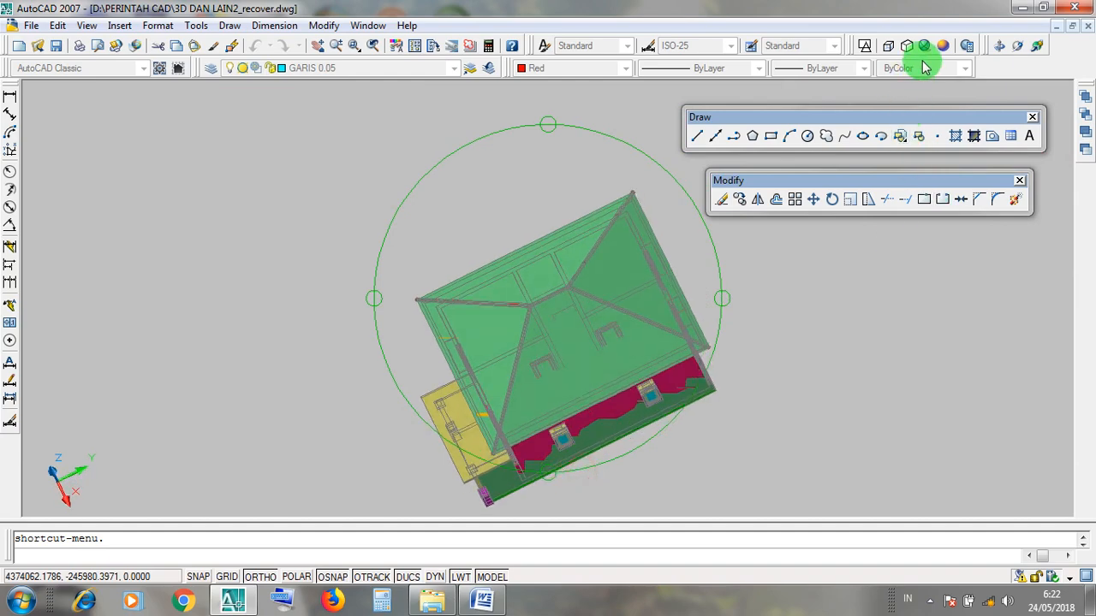
left_click(865, 47)
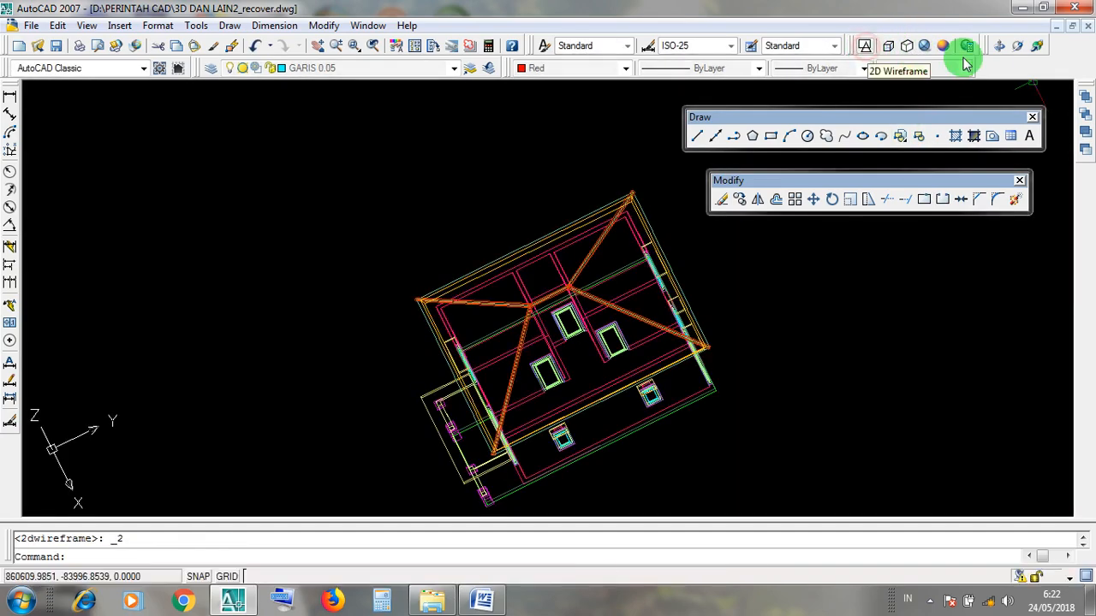
Step: Display the 3D house model in the Realistic visual style and orbit it to view the windowed side
left_click(926, 47)
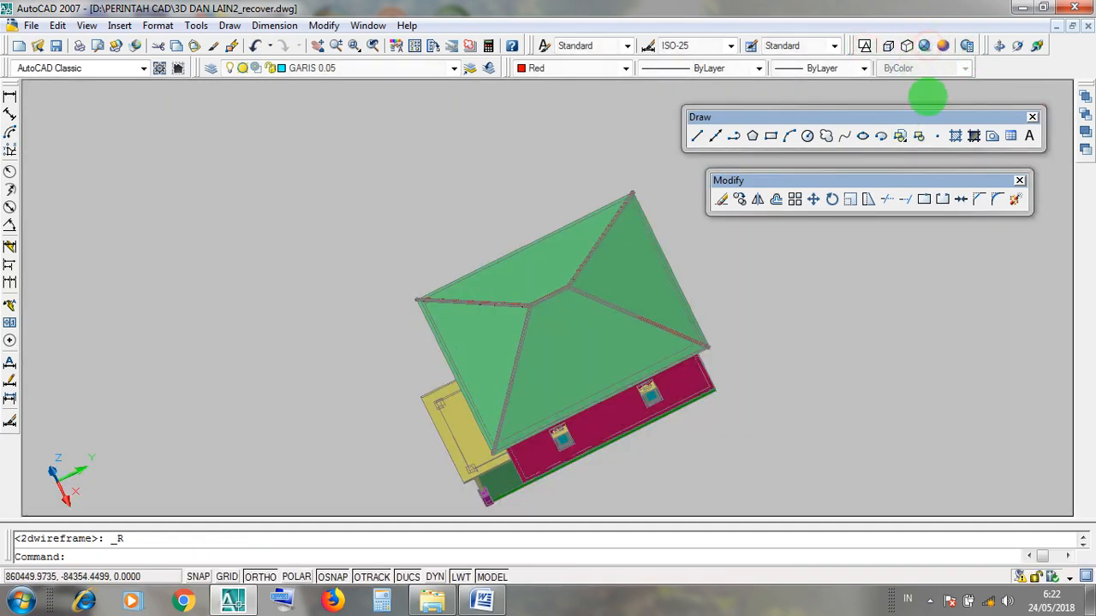
left_click(999, 46)
left_click_drag(756, 174, 542, 298)
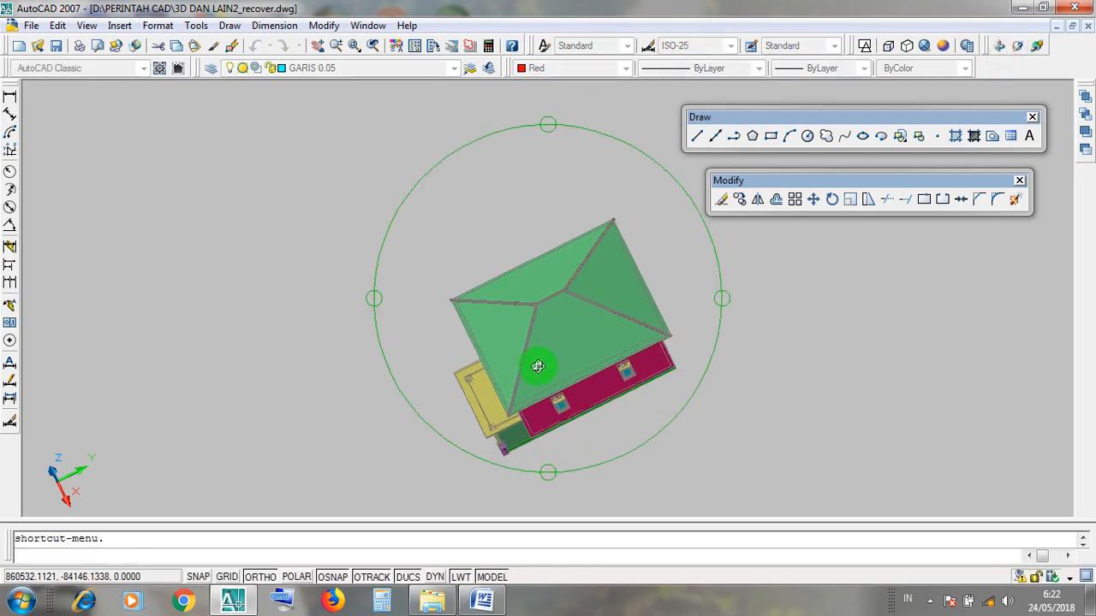
left_click_drag(538, 366, 523, 450)
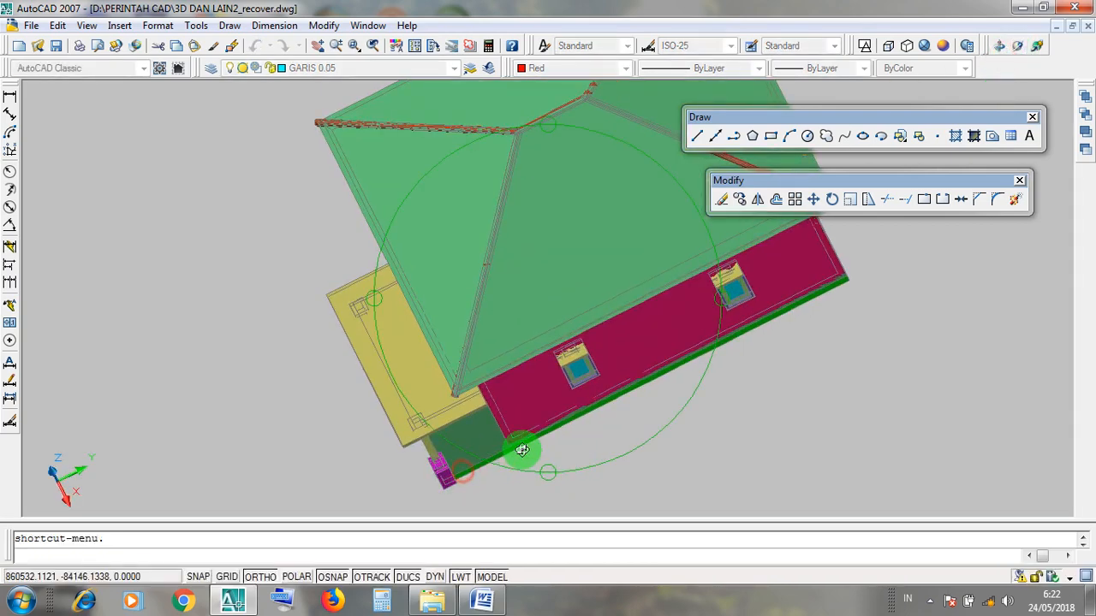
left_click_drag(416, 317, 550, 417)
left_click_drag(644, 300, 602, 319)
left_click_drag(608, 276, 379, 391)
Step: Examine the floor slab edge from the porch column along the base of the windowed wall in the 3D model
scroll(379, 391, "up", 6)
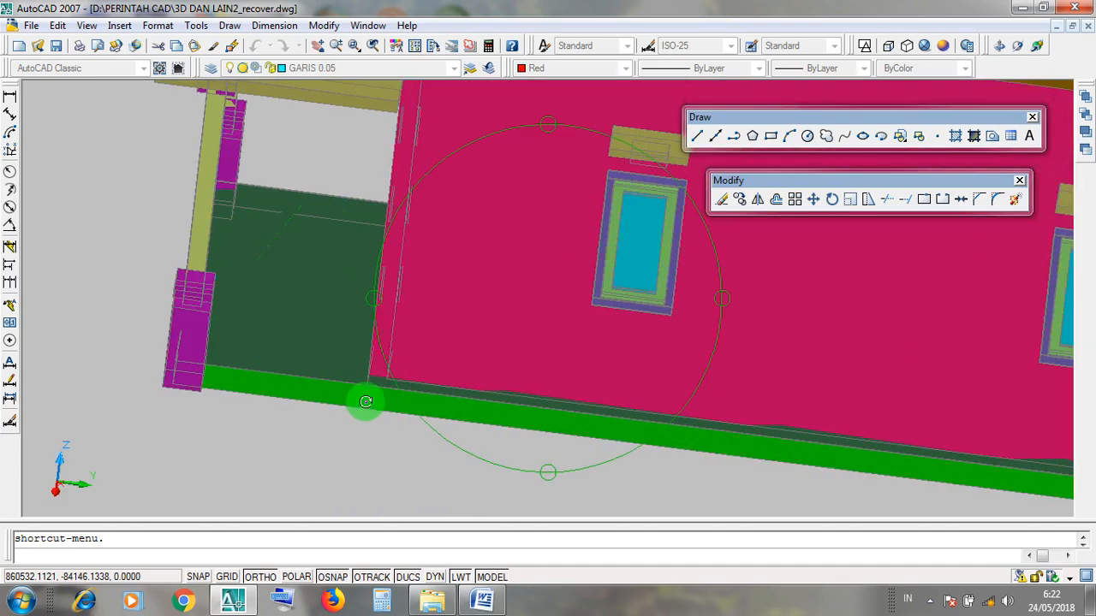
left_click_drag(137, 382, 131, 380)
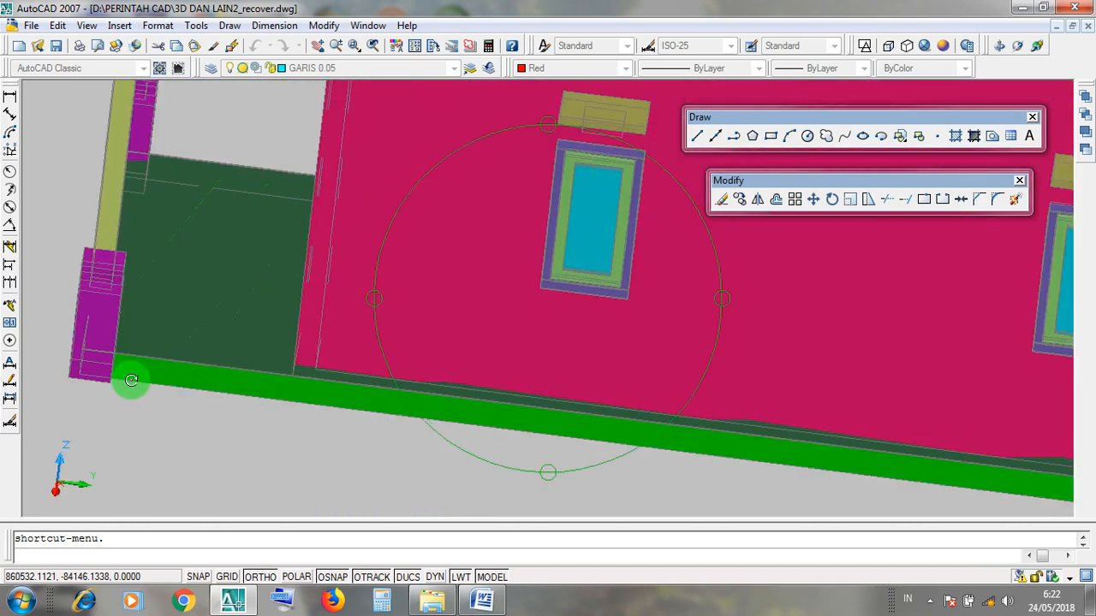
left_click_drag(1087, 437, 321, 383)
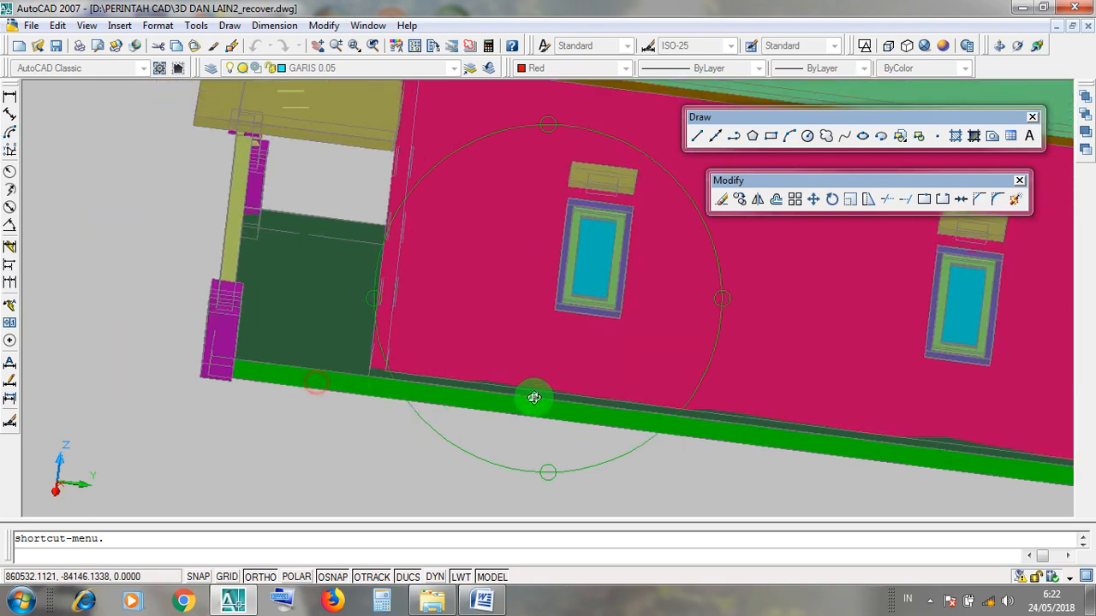
left_click_drag(533, 397, 910, 460)
left_click_drag(641, 334, 430, 412)
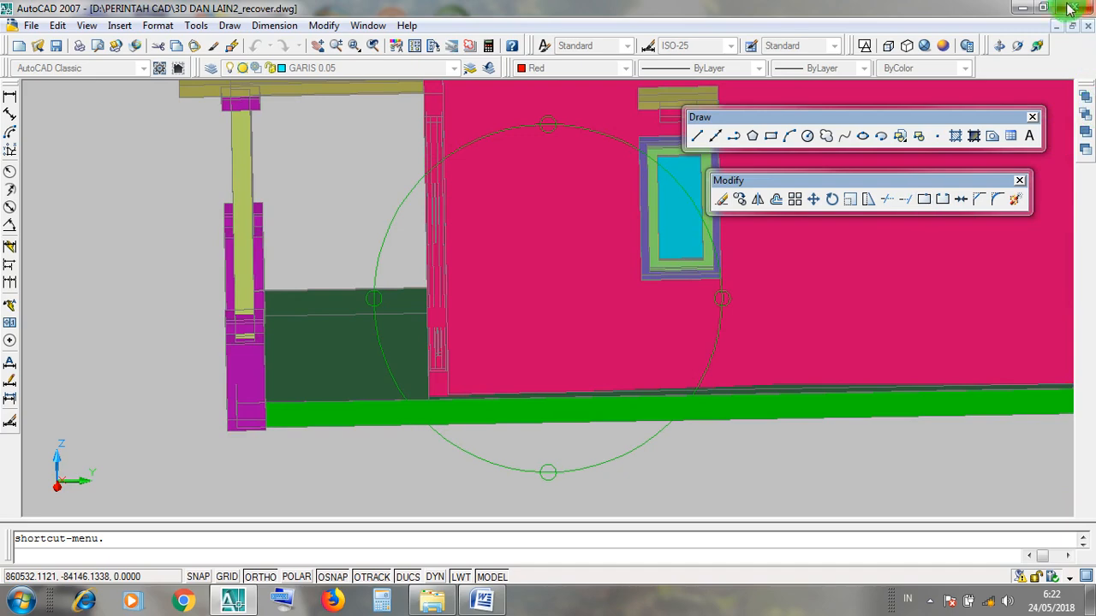
Step: Return to LATIHAN RUMAH 2D.dwg and examine the outer TERAS edge between its two columns in the mirrored floor plan
left_click(1056, 27)
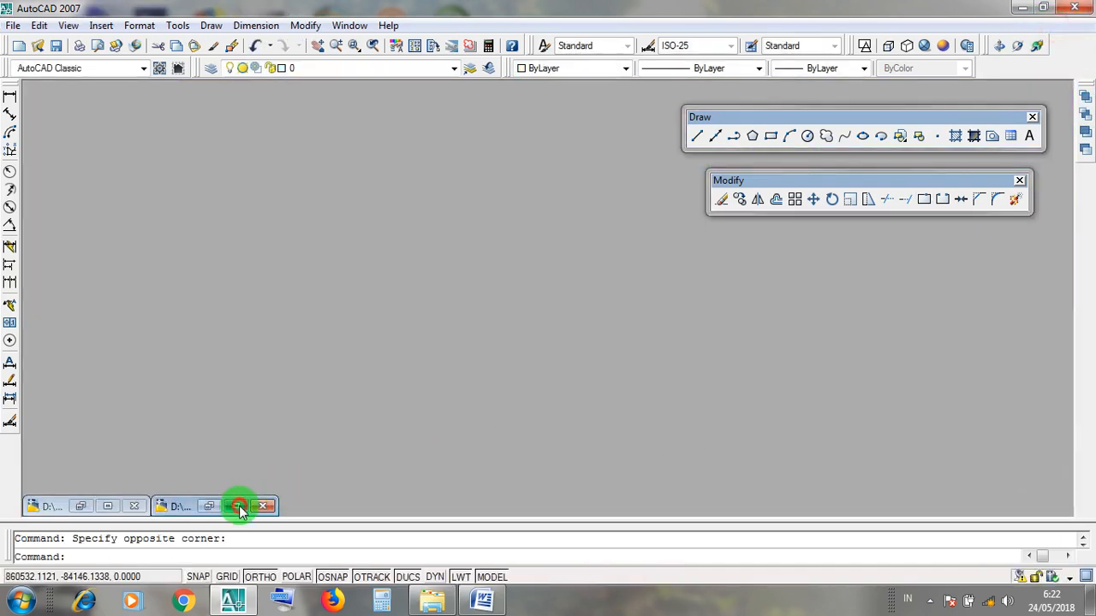
left_click(239, 507)
scroll(453, 465, "down", 6)
scroll(501, 454, "up", 3)
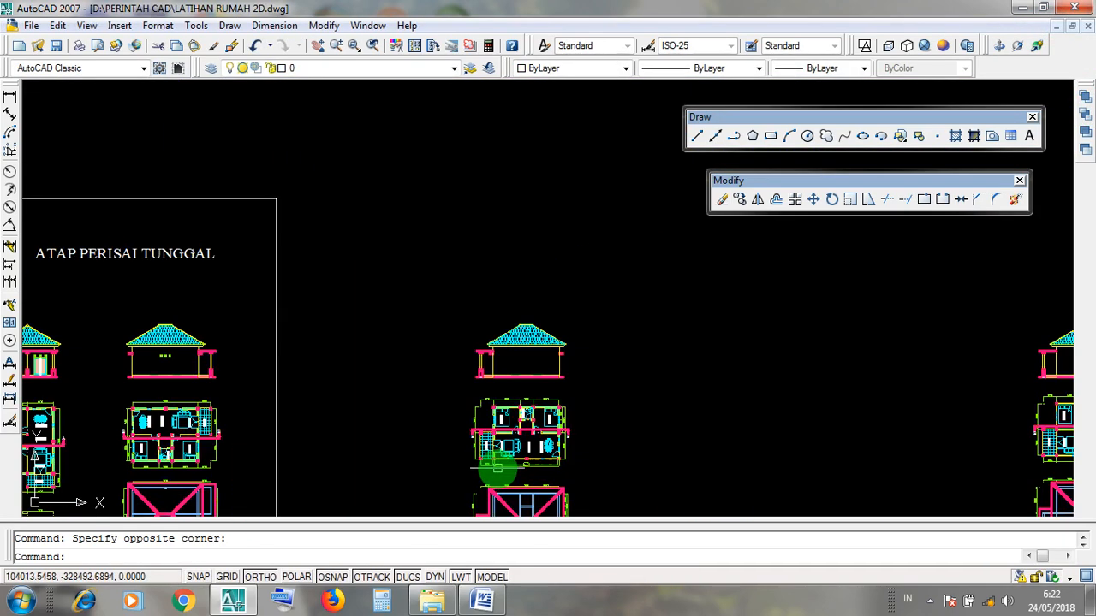
scroll(492, 458, "up", 8)
left_click(255, 381)
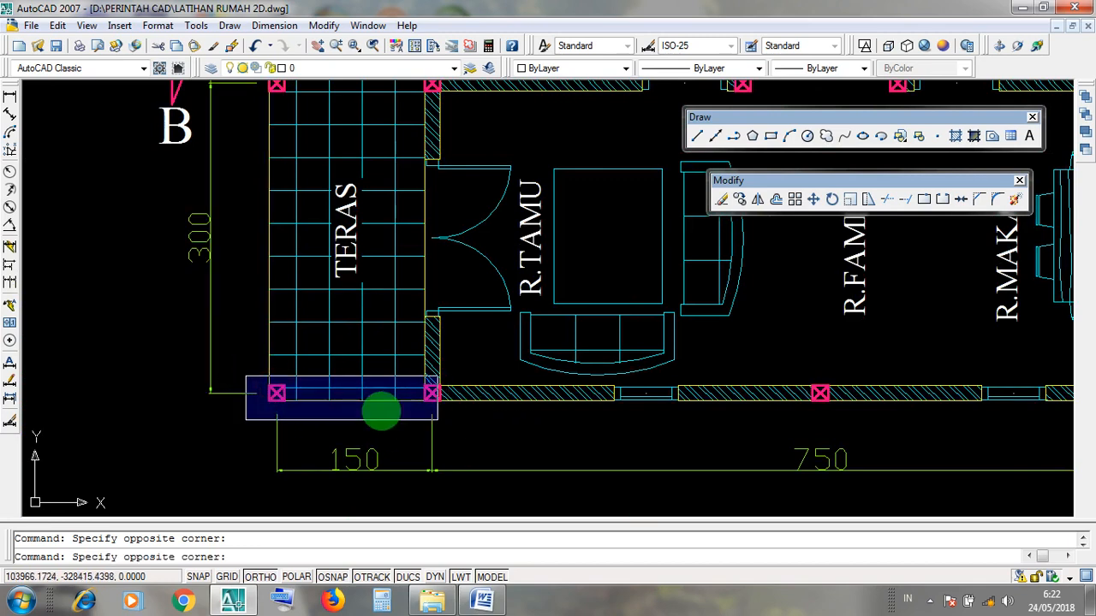
left_click(262, 367)
Step: Examine the full outer wall line from the TERAS past R.TAMU to R.MAKAN in the mirrored floor plan
scroll(318, 429, "down", 4)
scroll(381, 419, "up", 2)
scroll(521, 418, "up", 3)
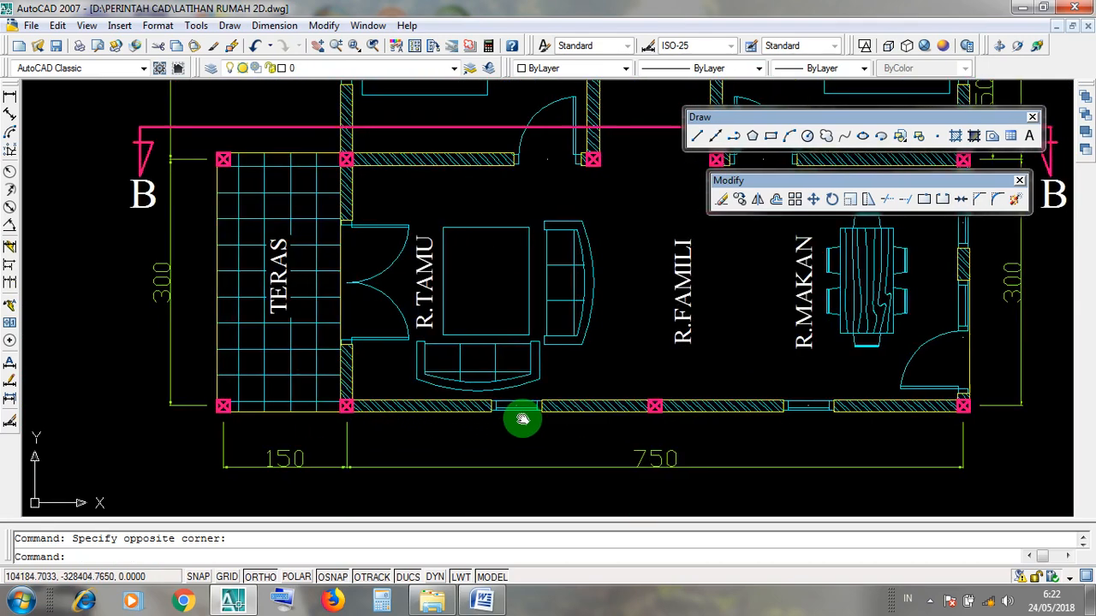
left_click(146, 410)
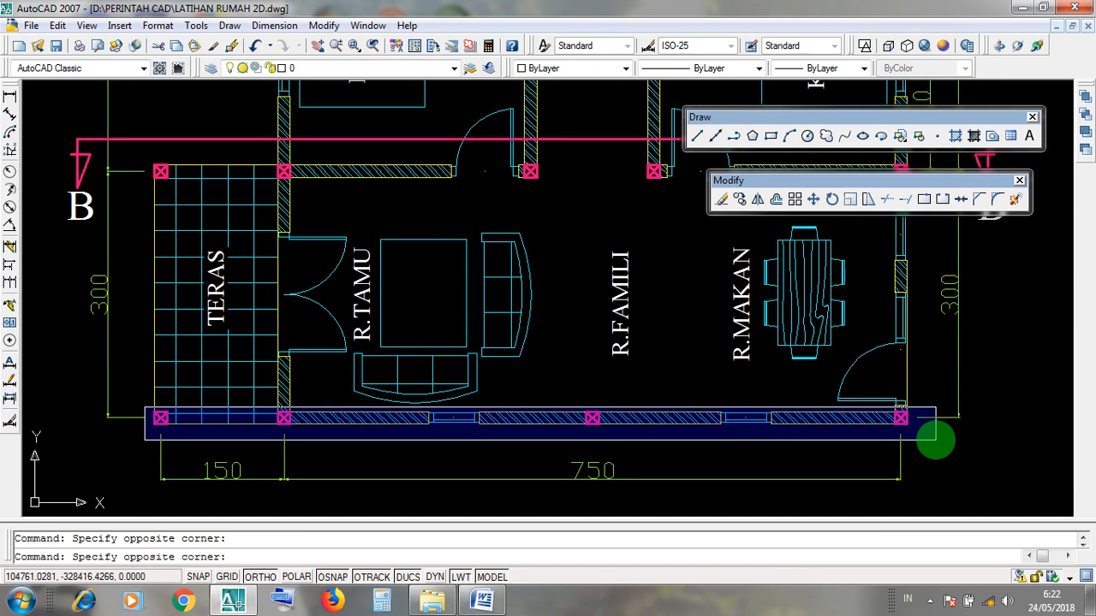
left_click(154, 443)
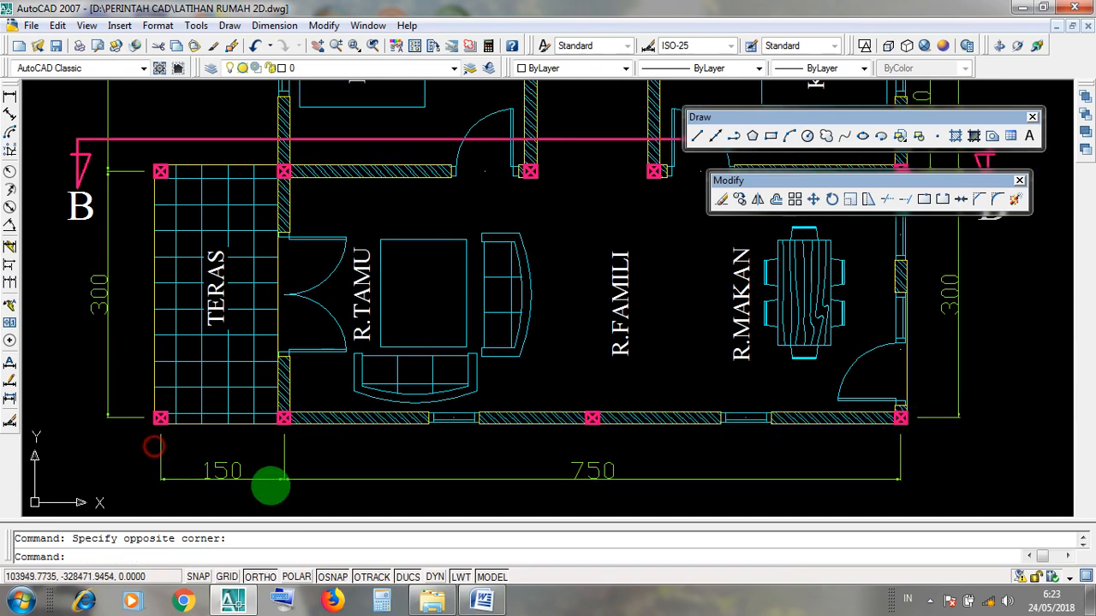
Step: Examine the opposite outer wall along the KAMAR rooms and its setback from the TERAS corner column in the floor plan
scroll(270, 484, "down", 4)
scroll(261, 257, "up", 3)
left_click(262, 276)
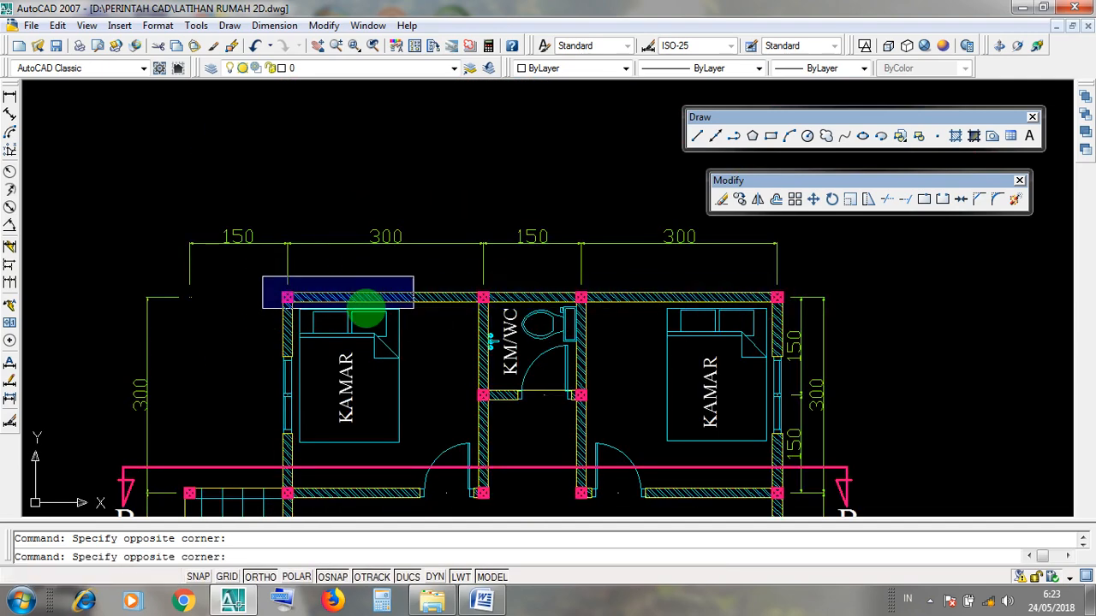
left_click(246, 310)
middle_click_drag(127, 449, 211, 361)
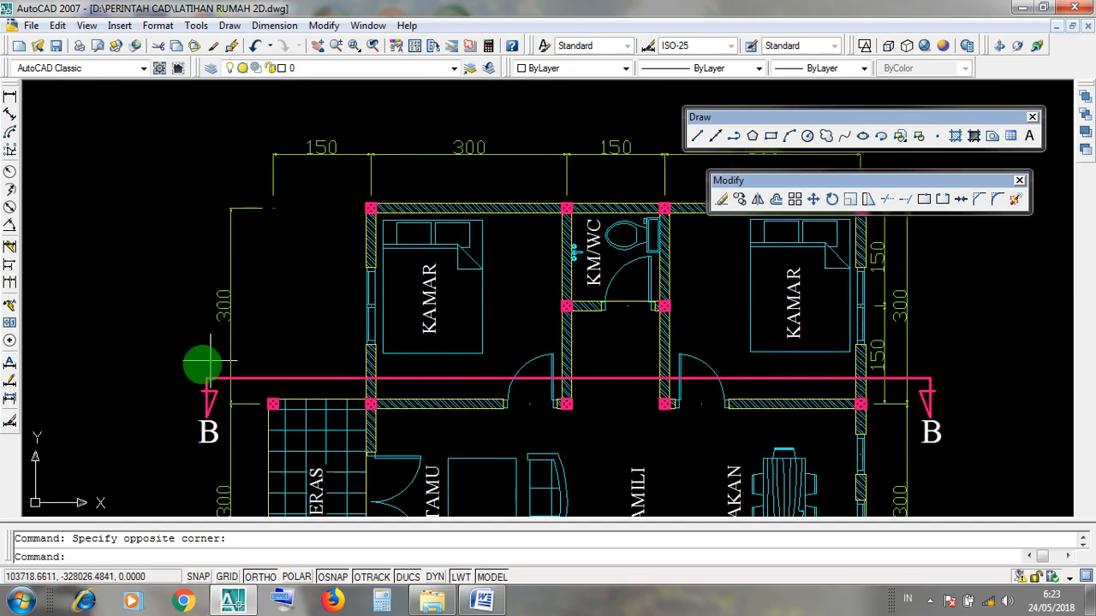
left_click(246, 395)
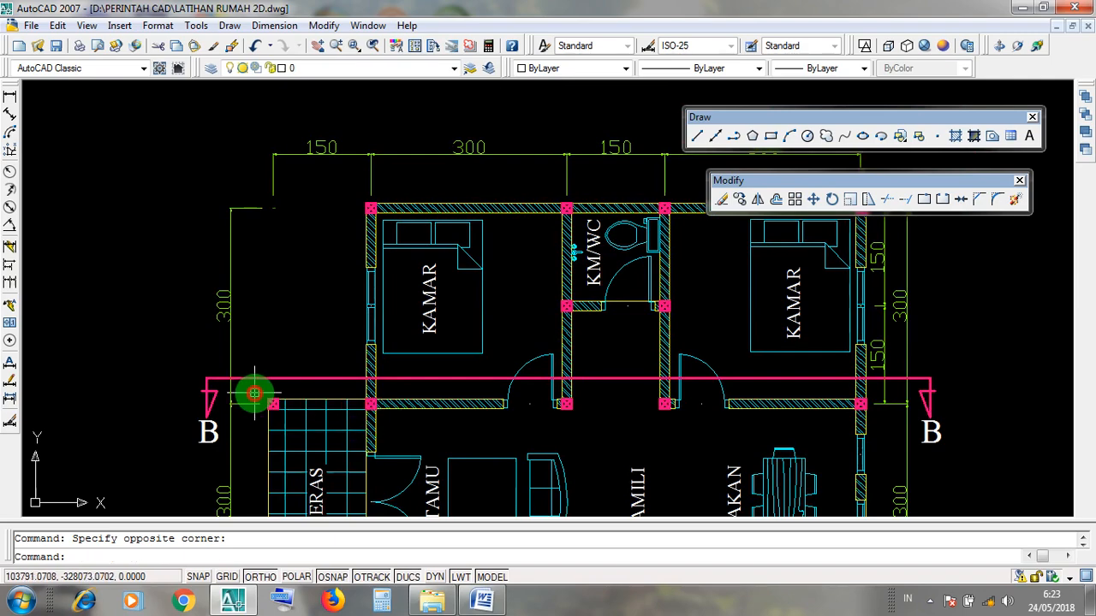
Step: Inspect the junction of the wall, floor and ground lines beside the porch in the framed reference elevation
scroll(661, 244, "down", 8)
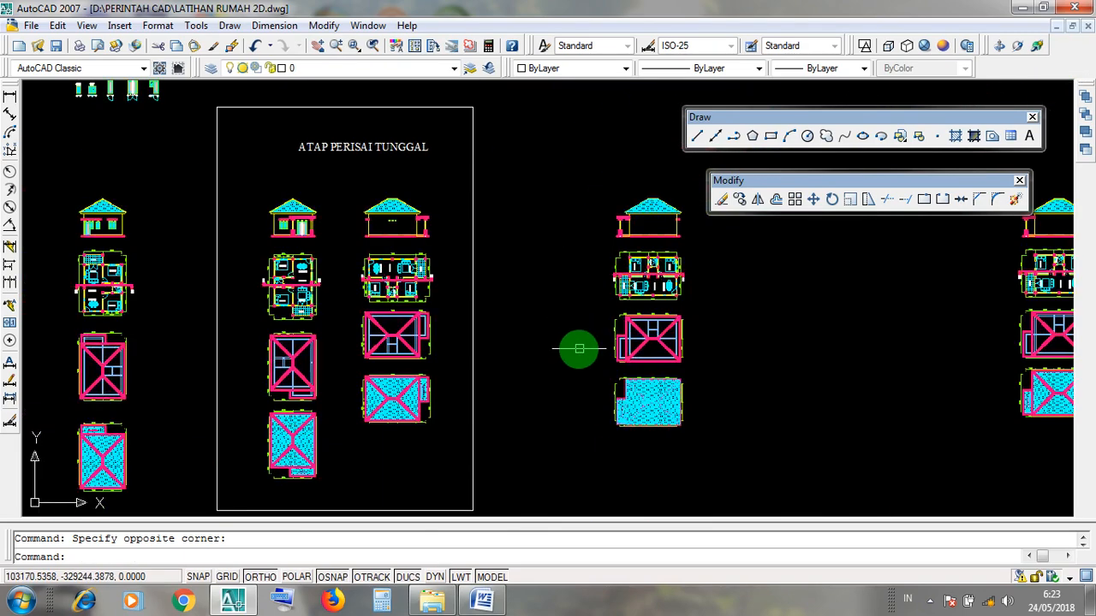
scroll(457, 237, "up", 10)
left_click(534, 210)
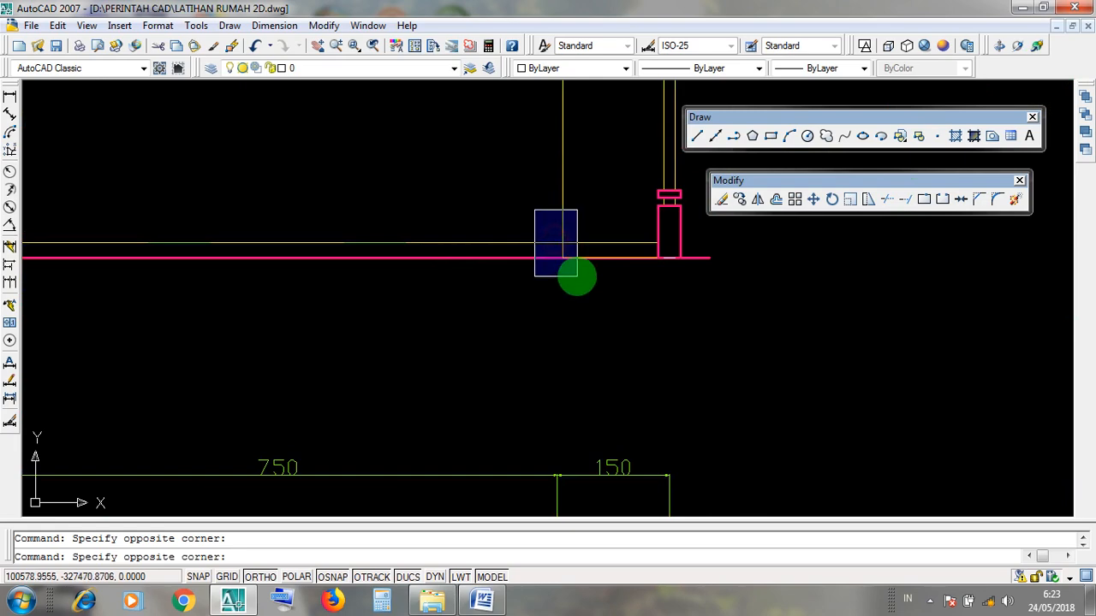
left_click(577, 275)
scroll(423, 335, "down", 6)
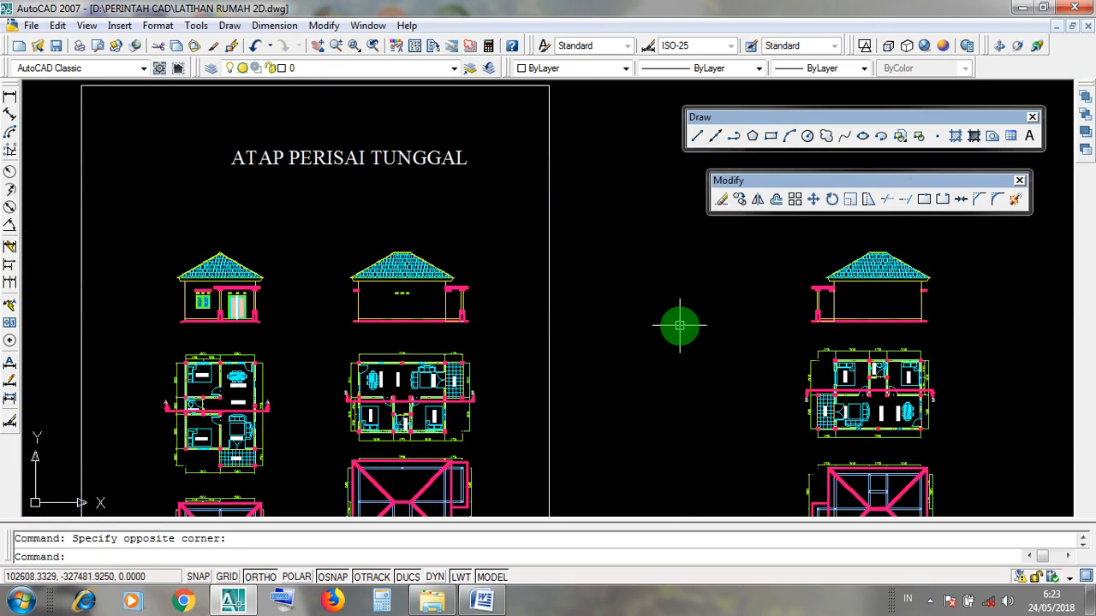
Step: Inspect the short wall segment between the floor line and ground line at the porch side of the mirrored elevation
middle_click_drag(679, 325, 440, 333)
scroll(574, 331, "up", 10)
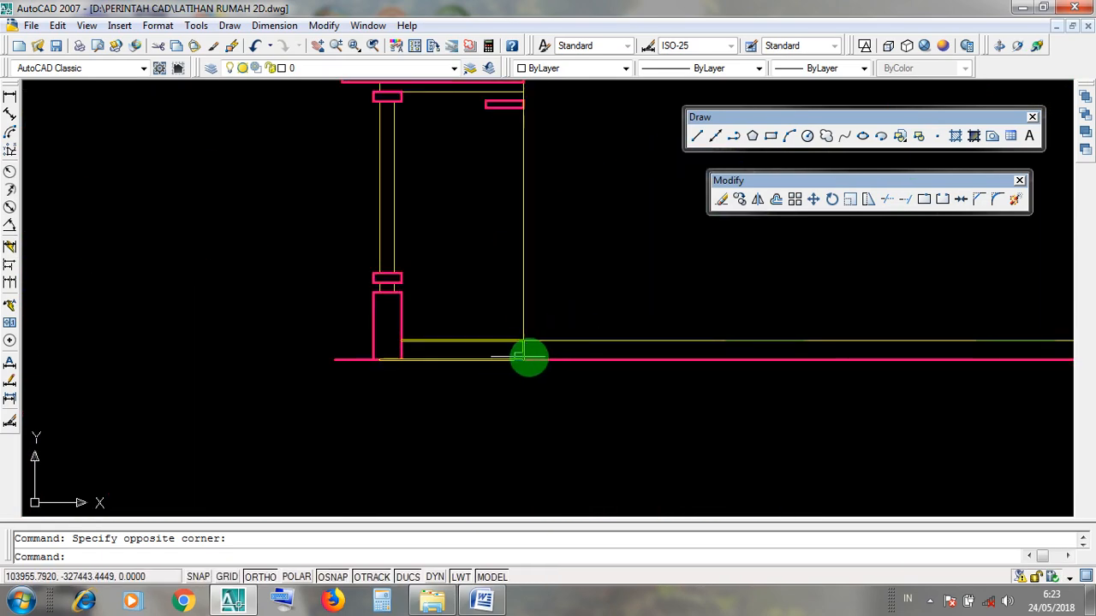
middle_click_drag(612, 362, 465, 377)
scroll(372, 366, "up", 4)
left_click(334, 360)
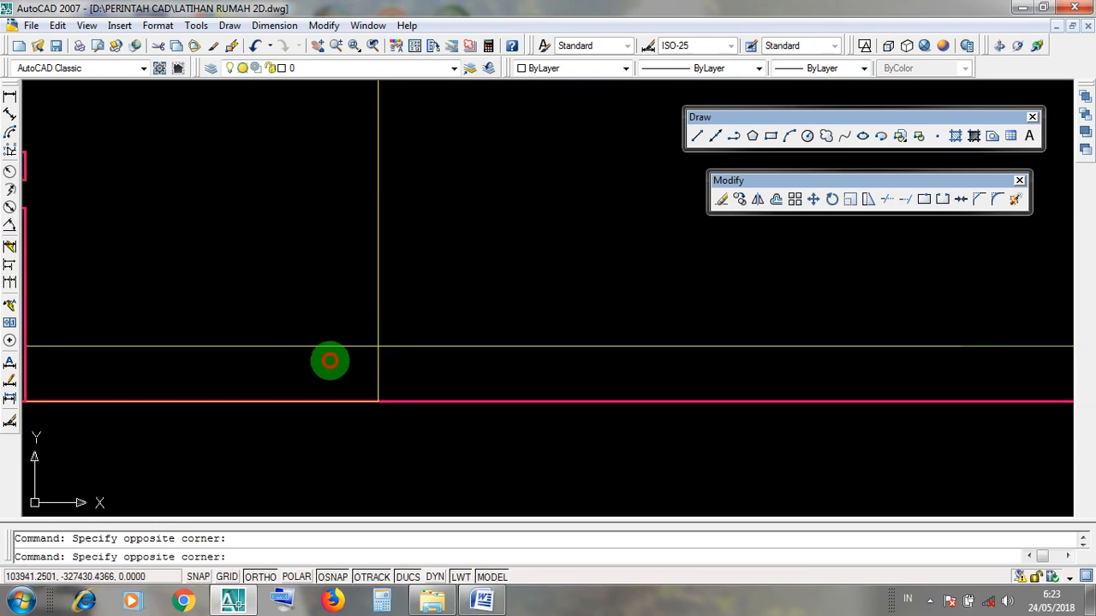
left_click(462, 385)
scroll(465, 384, "down", 4)
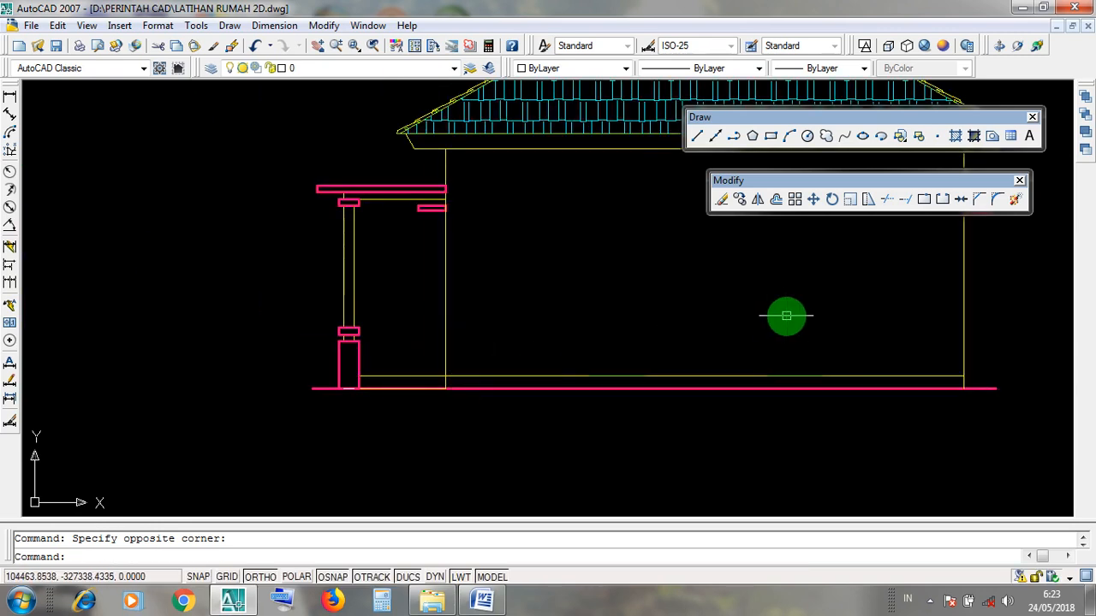
scroll(445, 386, "up", 5)
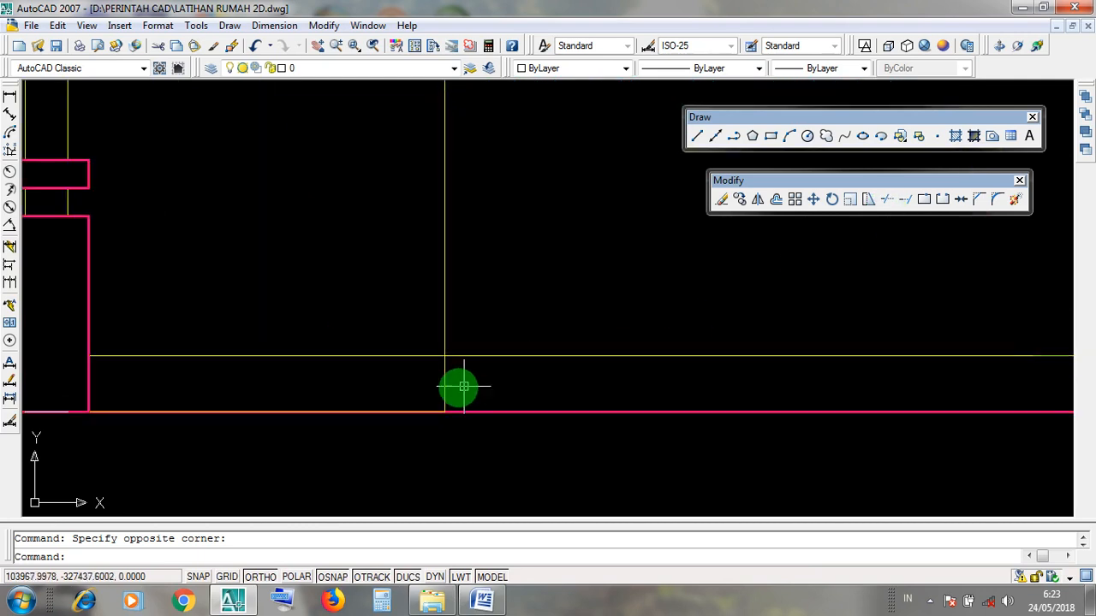
left_click(428, 346)
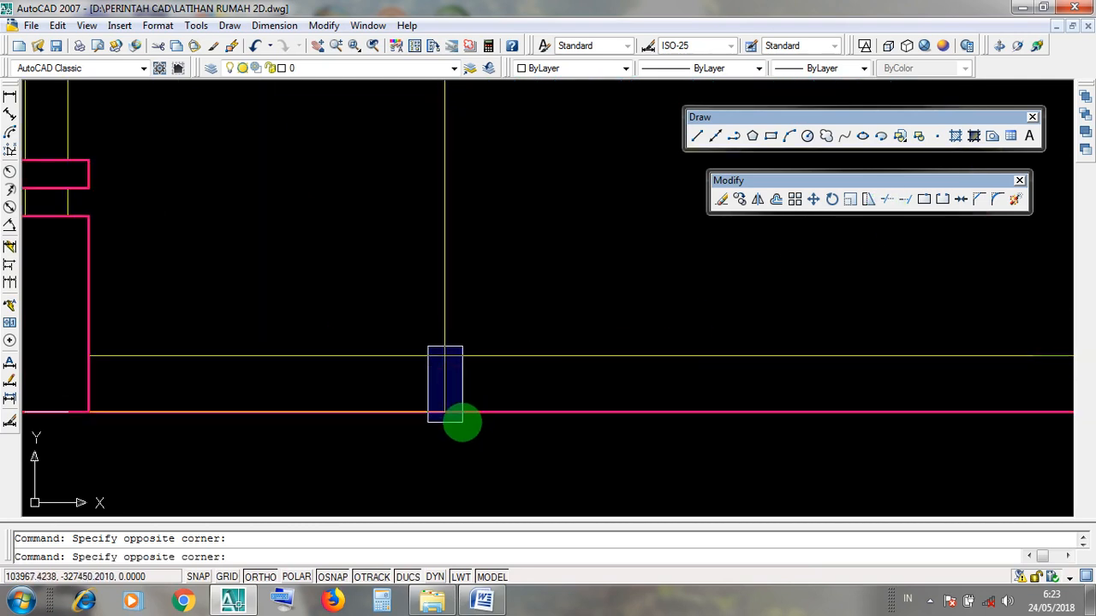
left_click(459, 415)
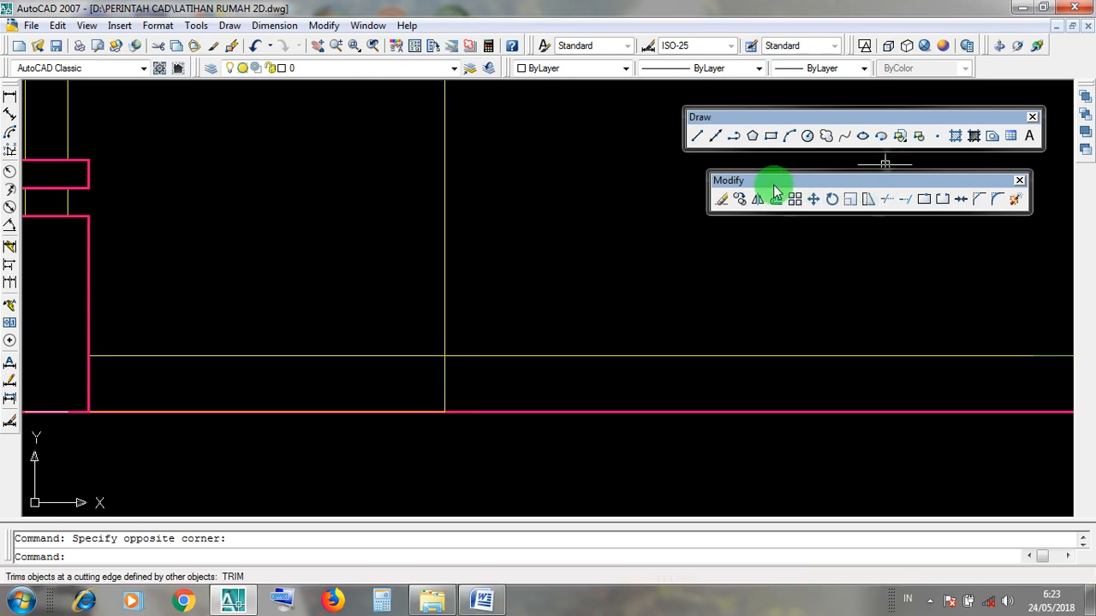
Step: Switch to the TRIM notes in Microsoft Word and read CARA 2, the trimming method that uses a reference line
left_click(1024, 15)
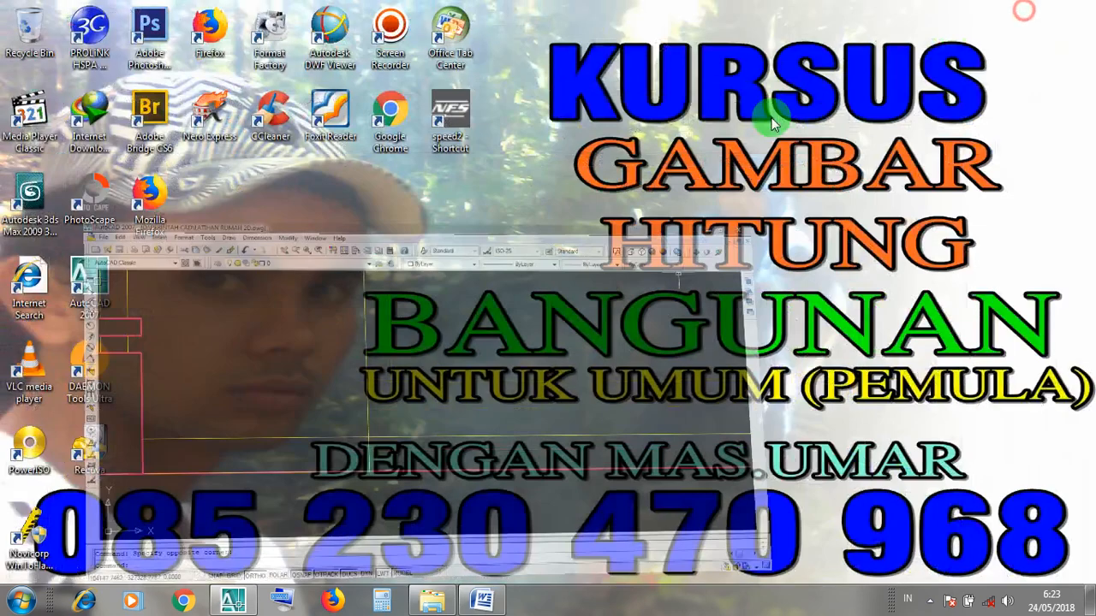
left_click(482, 602)
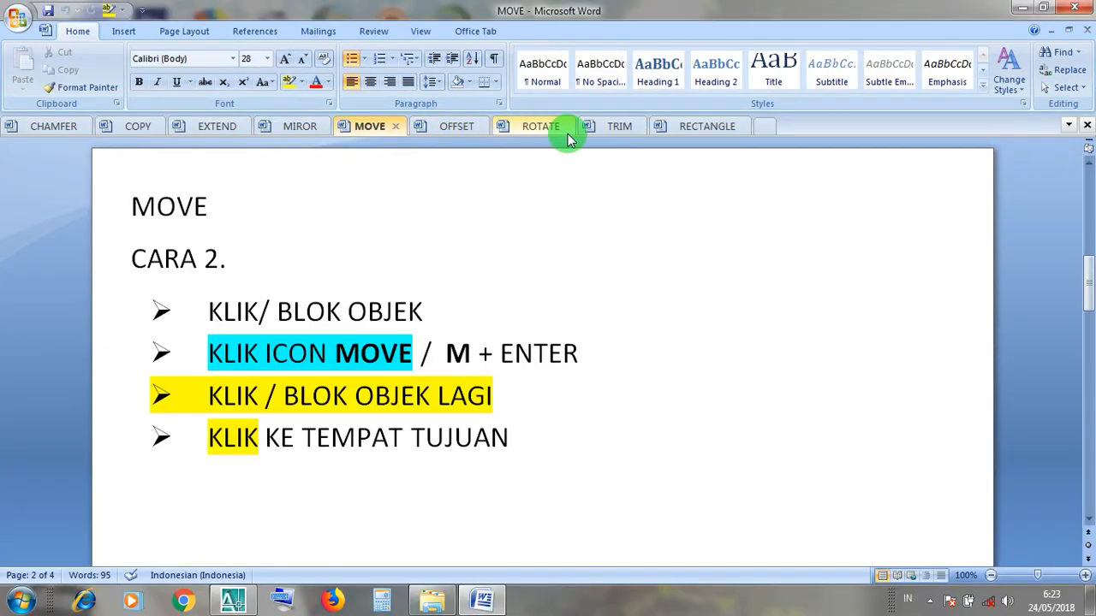
left_click(613, 125)
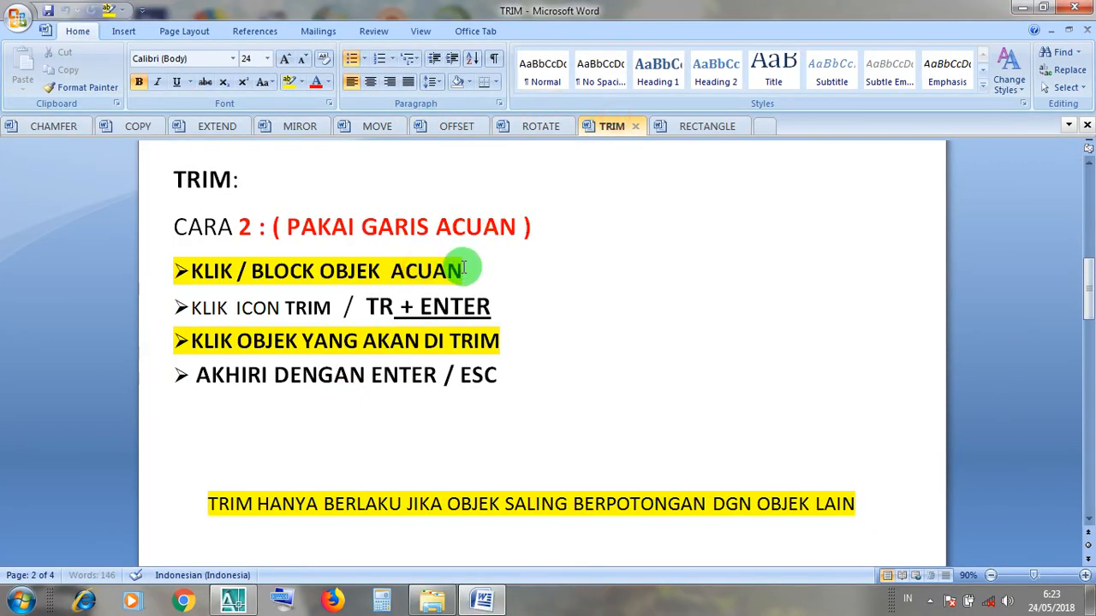
left_click_drag(464, 269, 318, 268)
left_click_drag(425, 320, 434, 325)
scroll(438, 331, "down", 3)
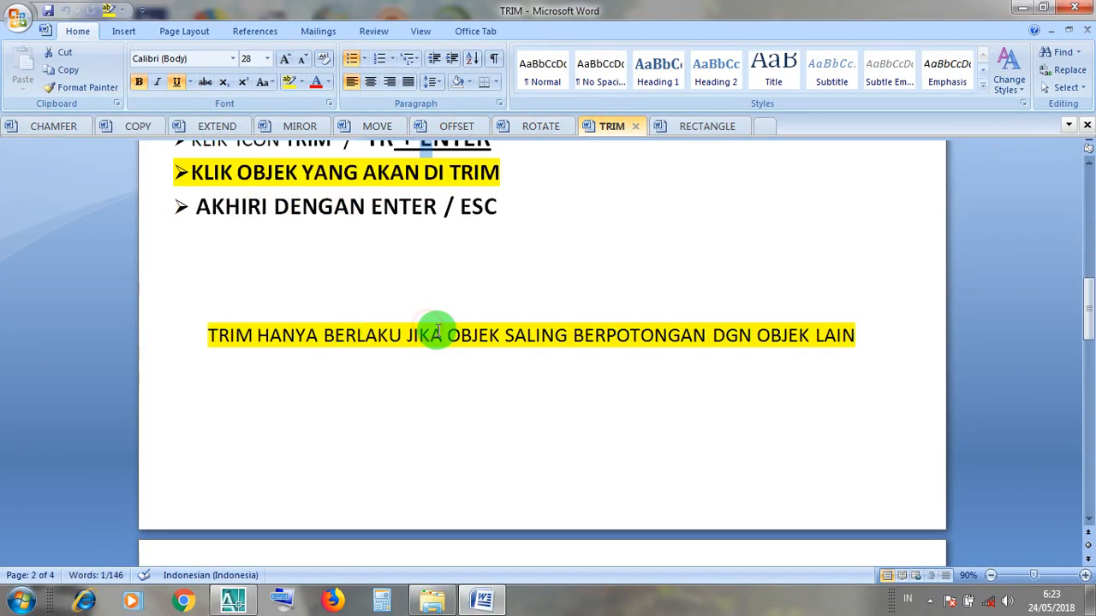
Step: Read CARA 3 in the TRIM notes, the trimming method that uses no reference line
scroll(438, 330, "up", 8)
scroll(439, 328, "down", 4)
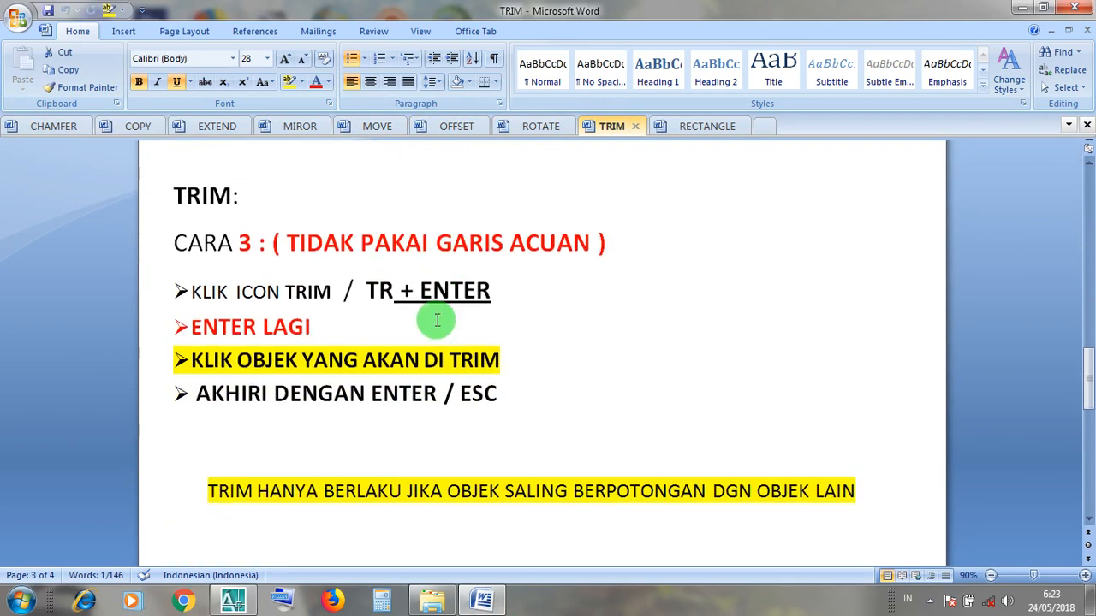
left_click_drag(598, 245, 318, 245)
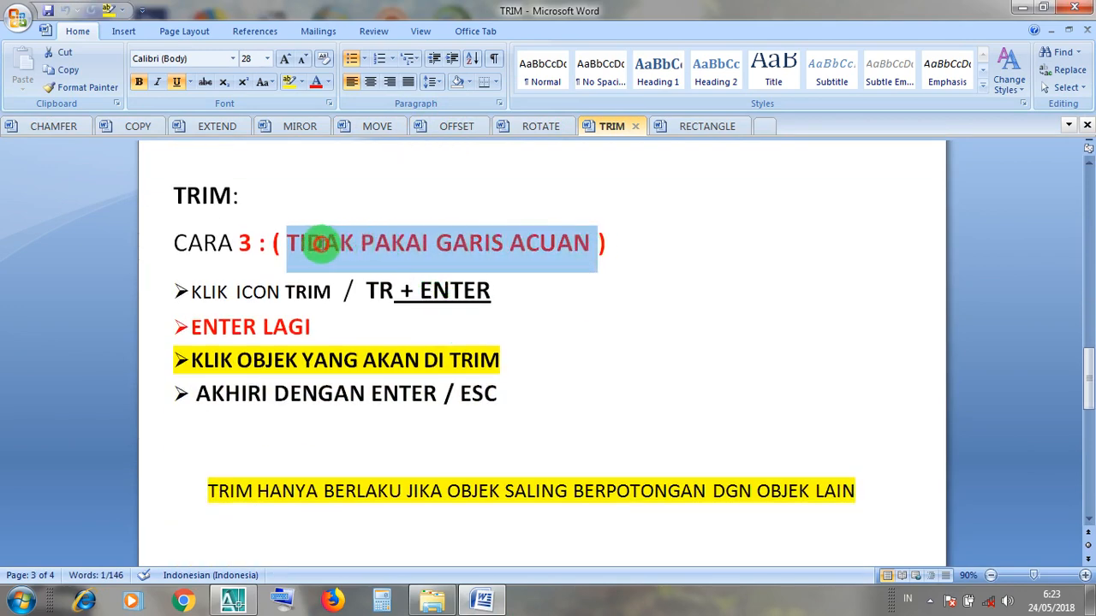
left_click(329, 259)
left_click_drag(343, 294, 211, 293)
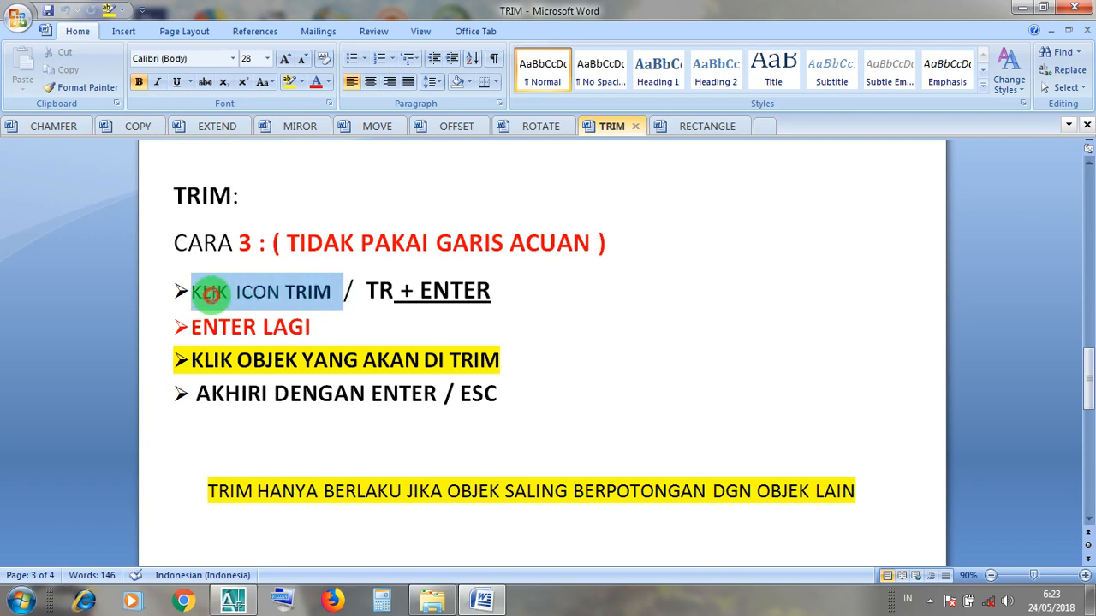
left_click(272, 307)
left_click(313, 326)
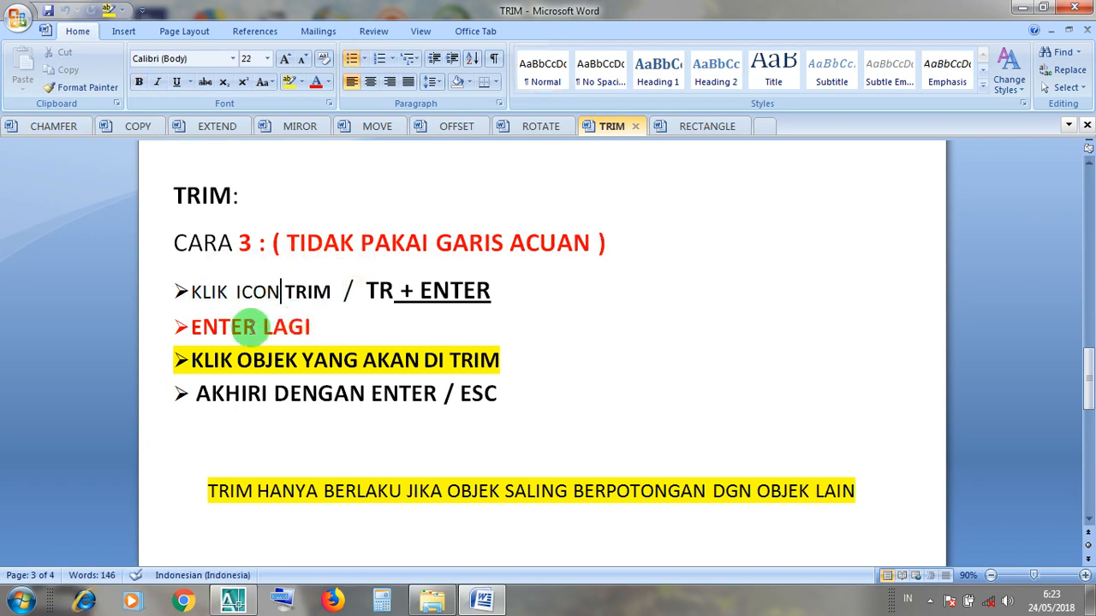
left_click_drag(246, 326, 191, 291)
left_click_drag(245, 325, 197, 326)
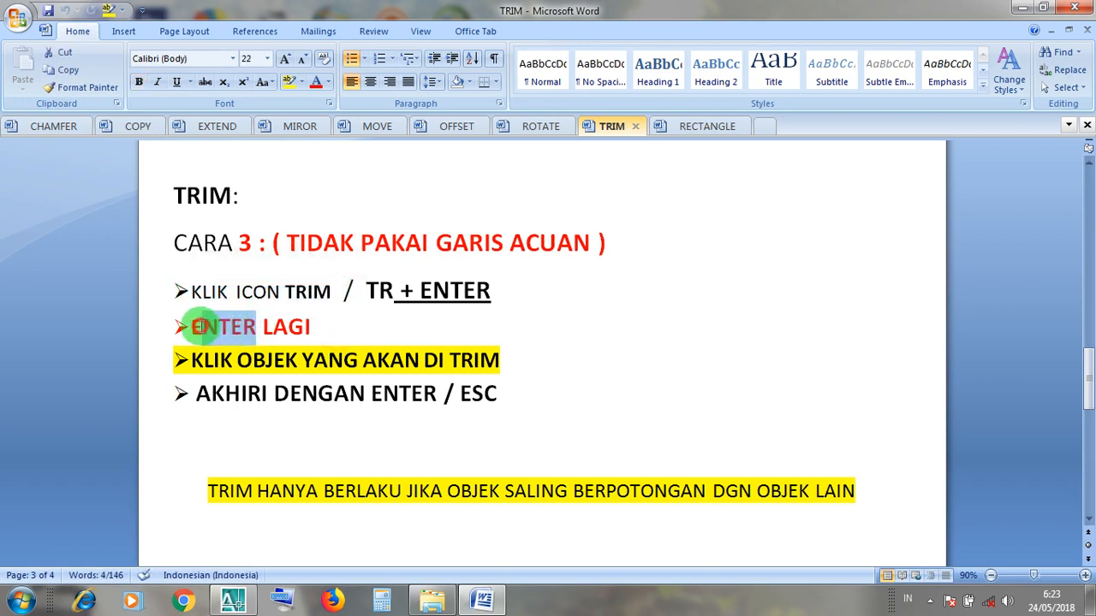
left_click(394, 292)
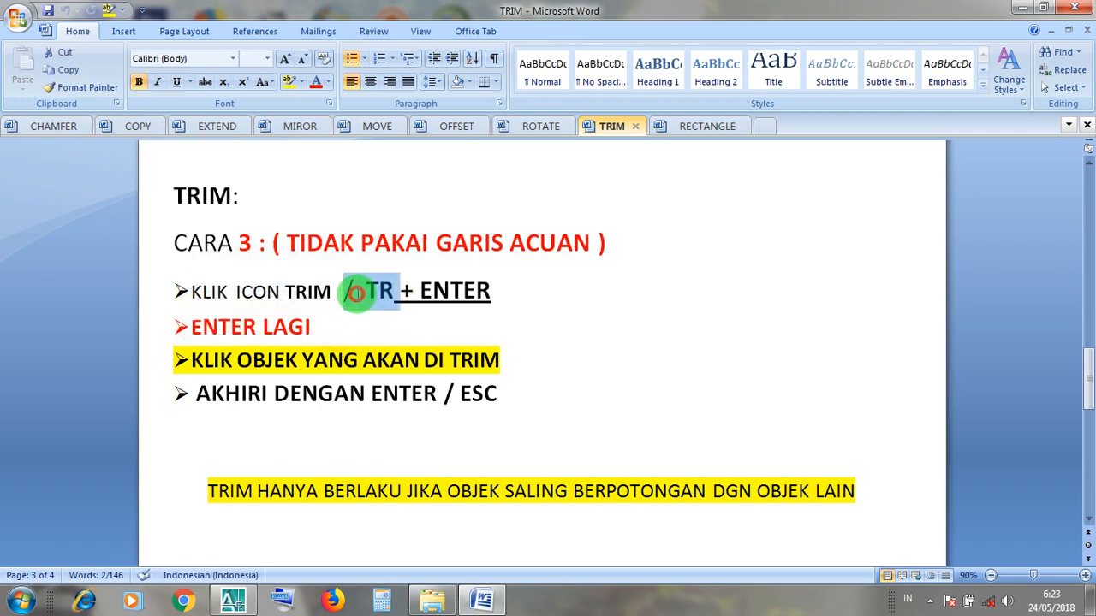
Step: Review the CARA 3 sequence in the TRIM notes: start TRIM, confirm with Enter again, and pick the object to trim
left_click_drag(355, 293, 351, 292)
left_click(443, 294)
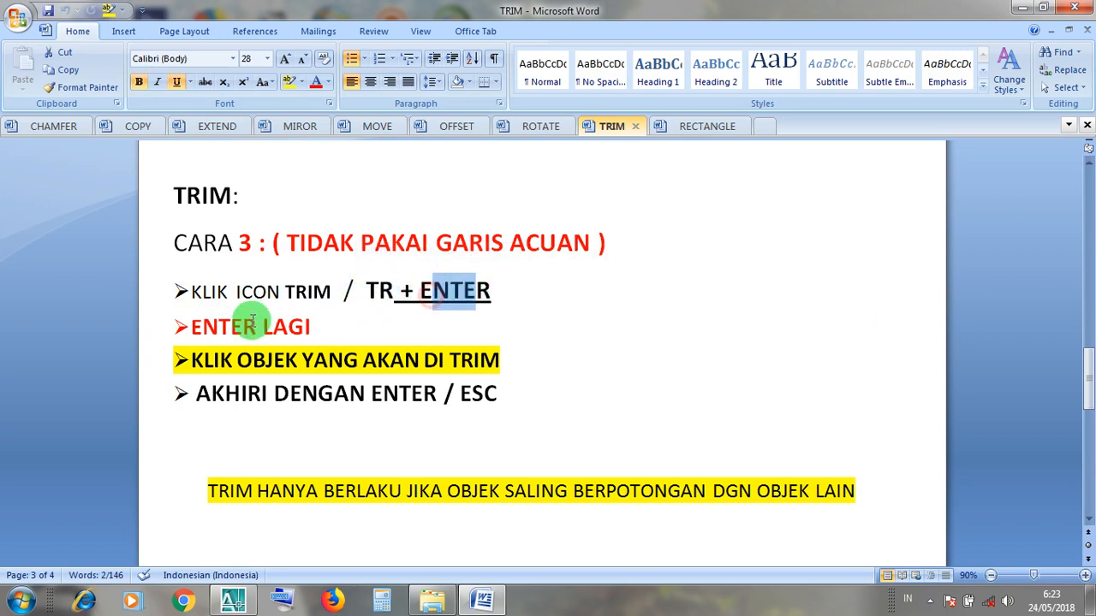
left_click_drag(255, 327, 230, 326)
left_click(450, 323)
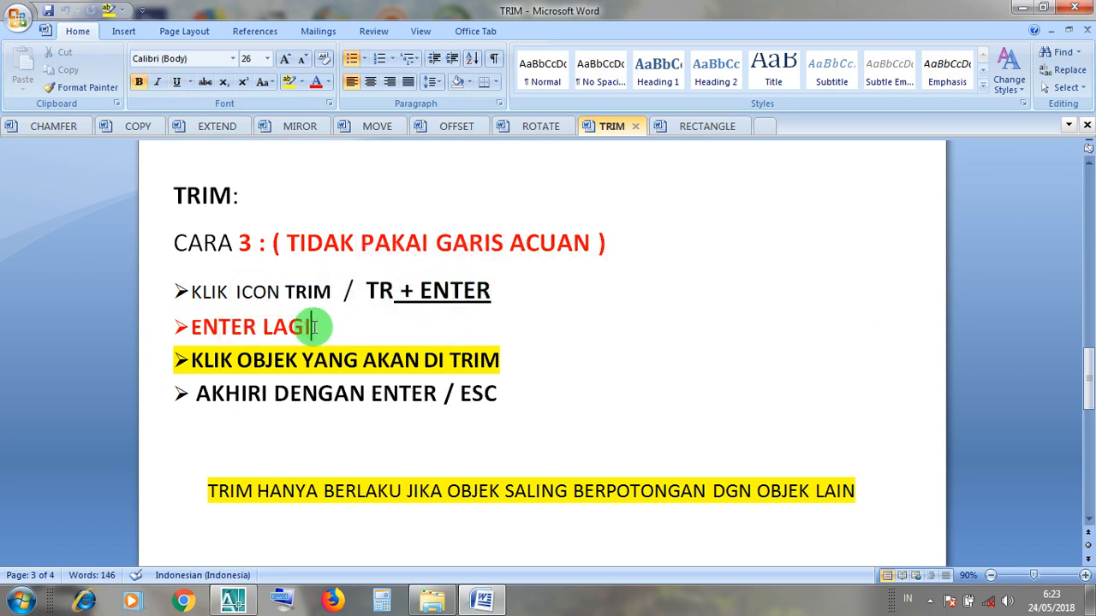
left_click_drag(334, 296, 194, 292)
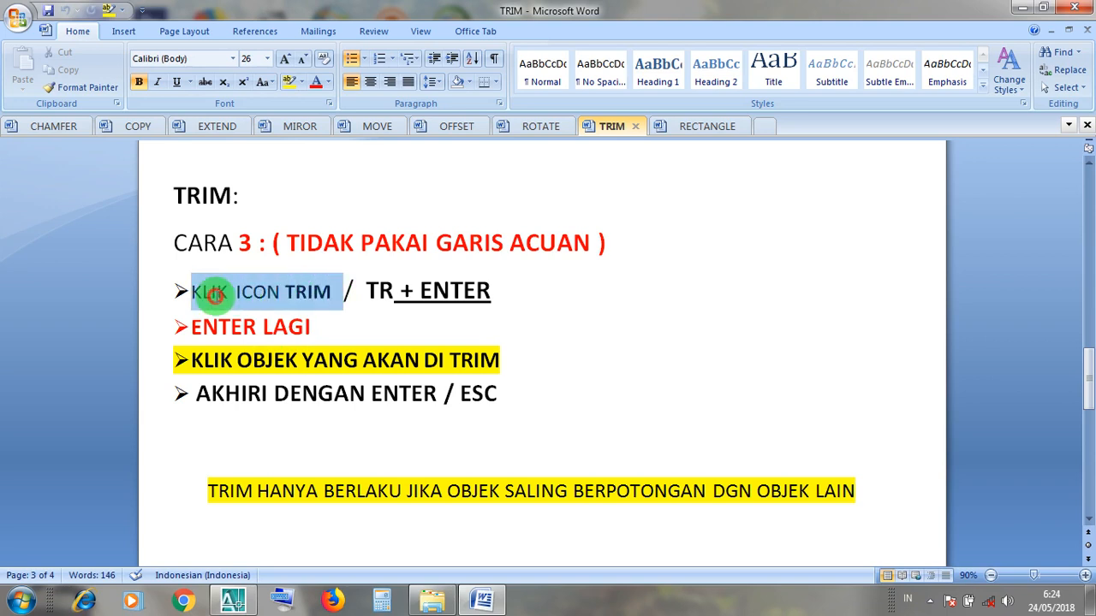
left_click(257, 327)
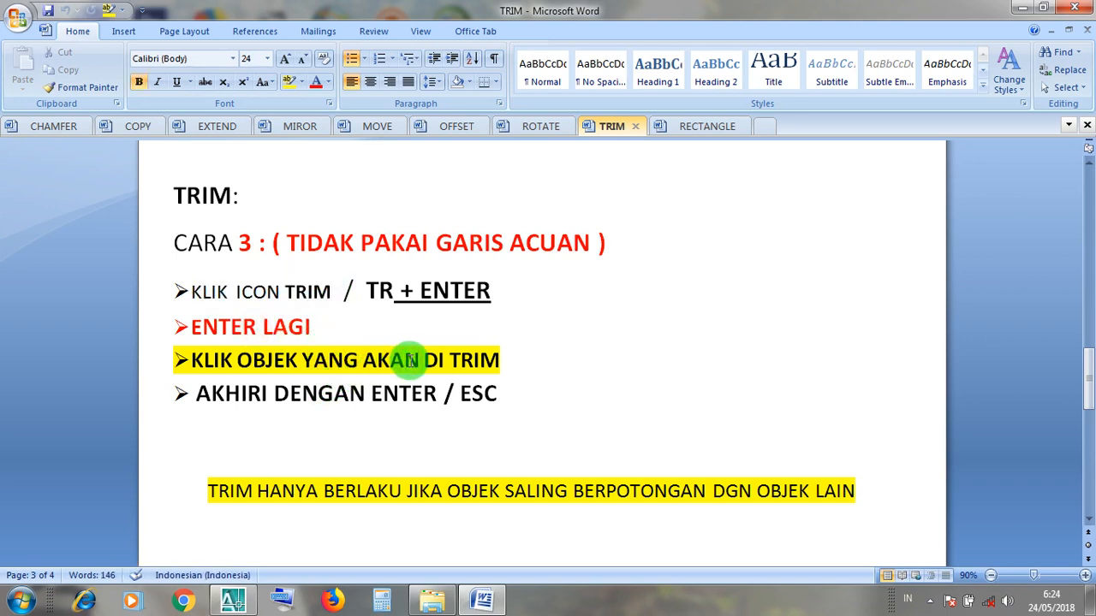
Step: Switch to AutoCAD and trim the porch-side wall line between the floor and ground lines, using all objects as cutting edges
left_click(1018, 8)
left_click(218, 603)
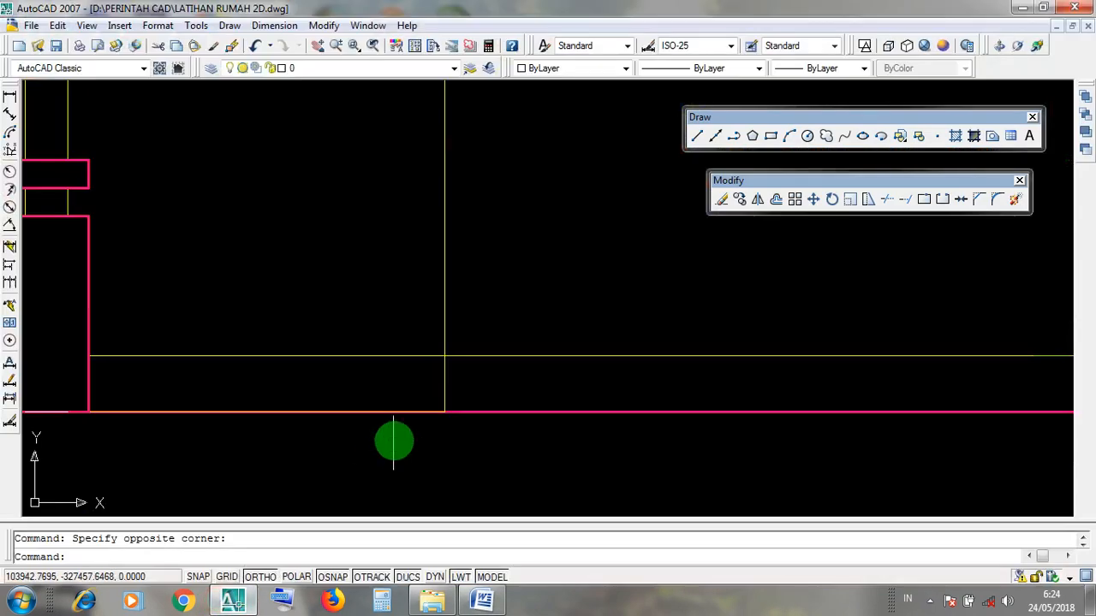
scroll(392, 440, "down", 3)
scroll(432, 398, "up", 2)
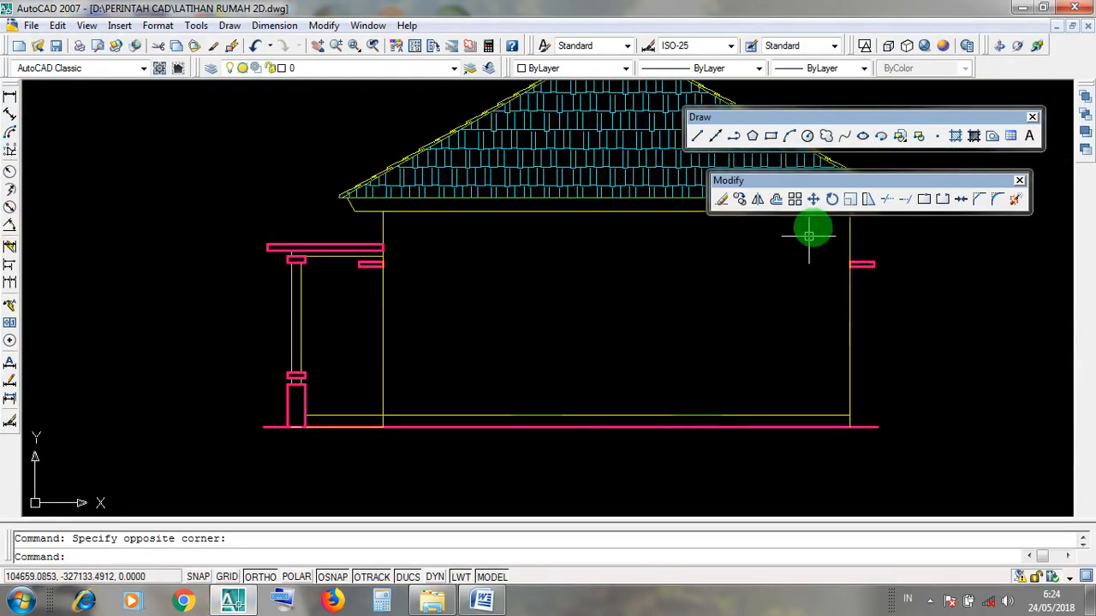
left_click(887, 206)
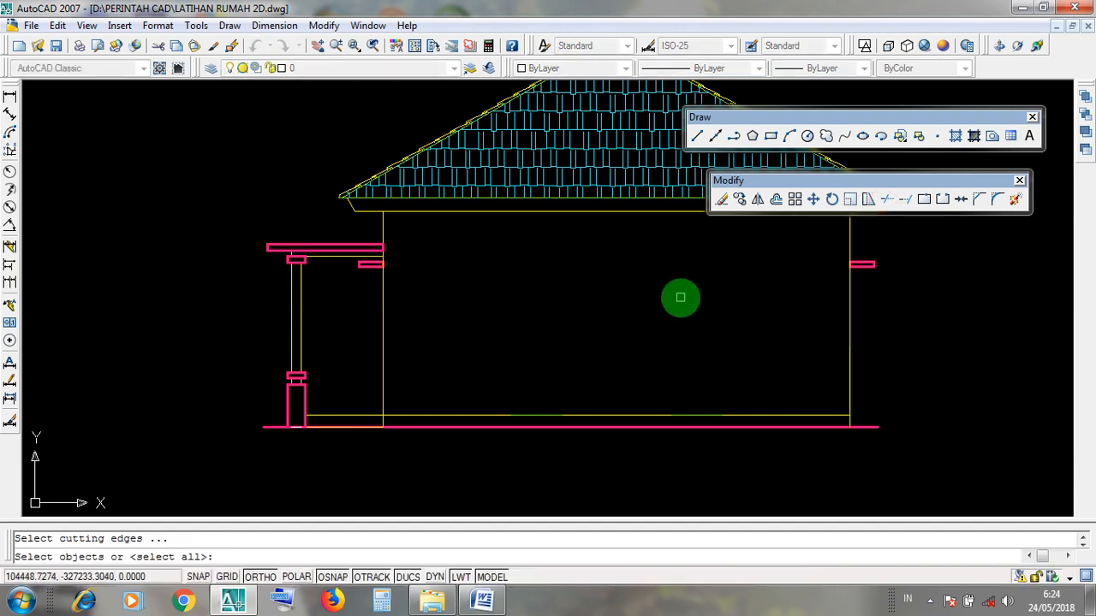
key("Return")
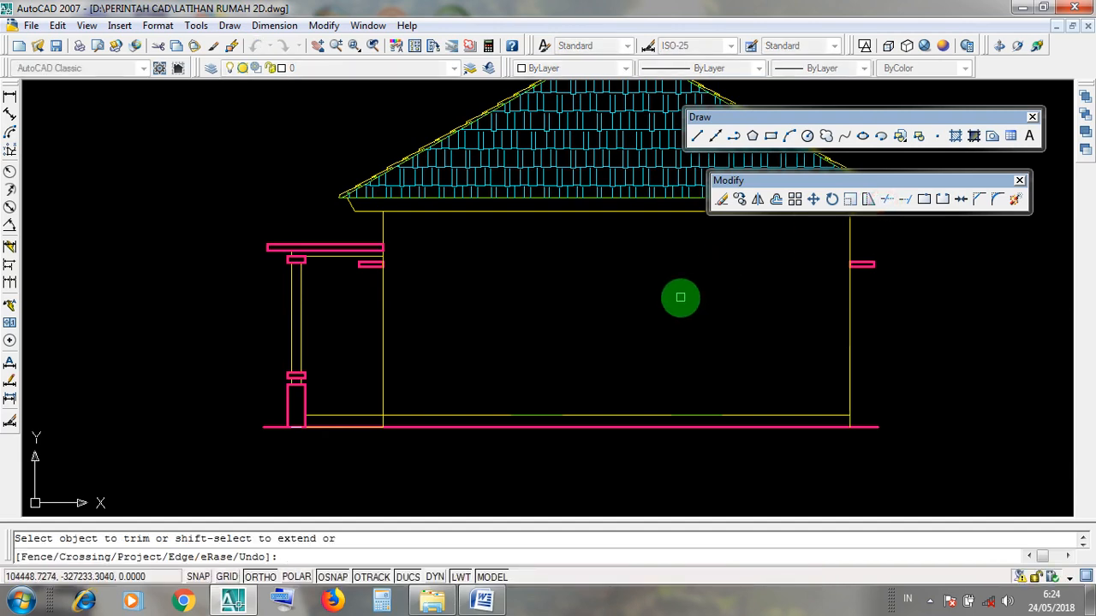
scroll(386, 402, "up", 4)
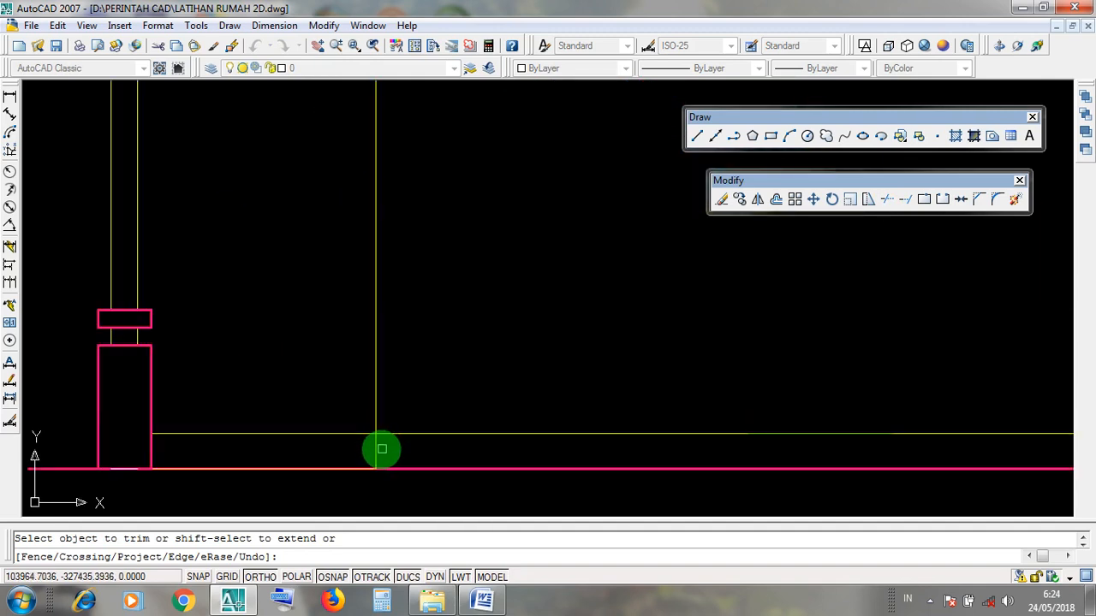
left_click(377, 451)
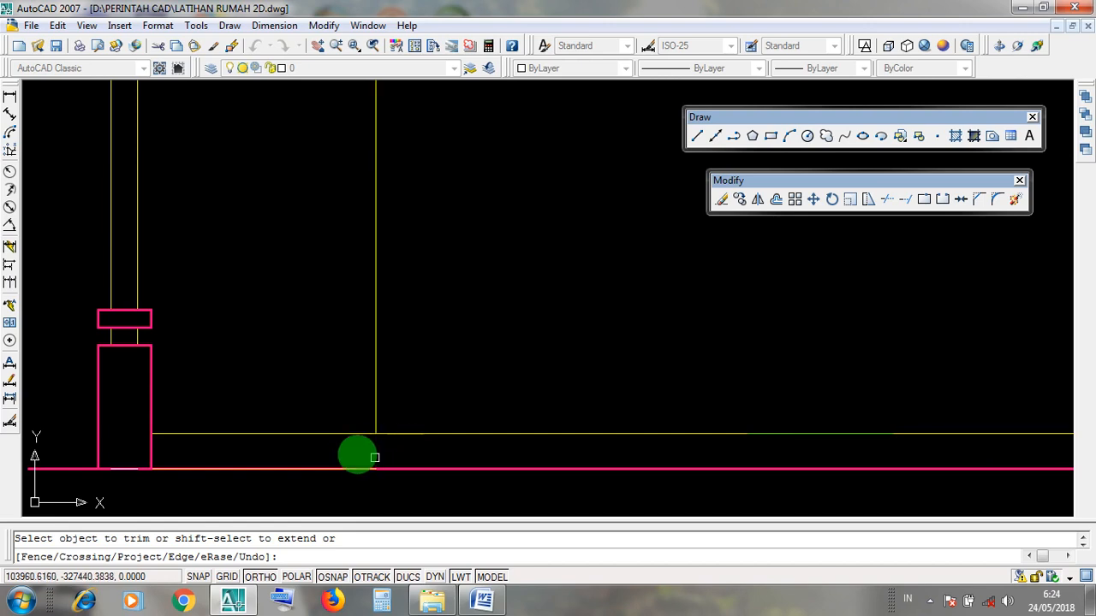
scroll(386, 457, "down", 2)
scroll(388, 458, "up", 2)
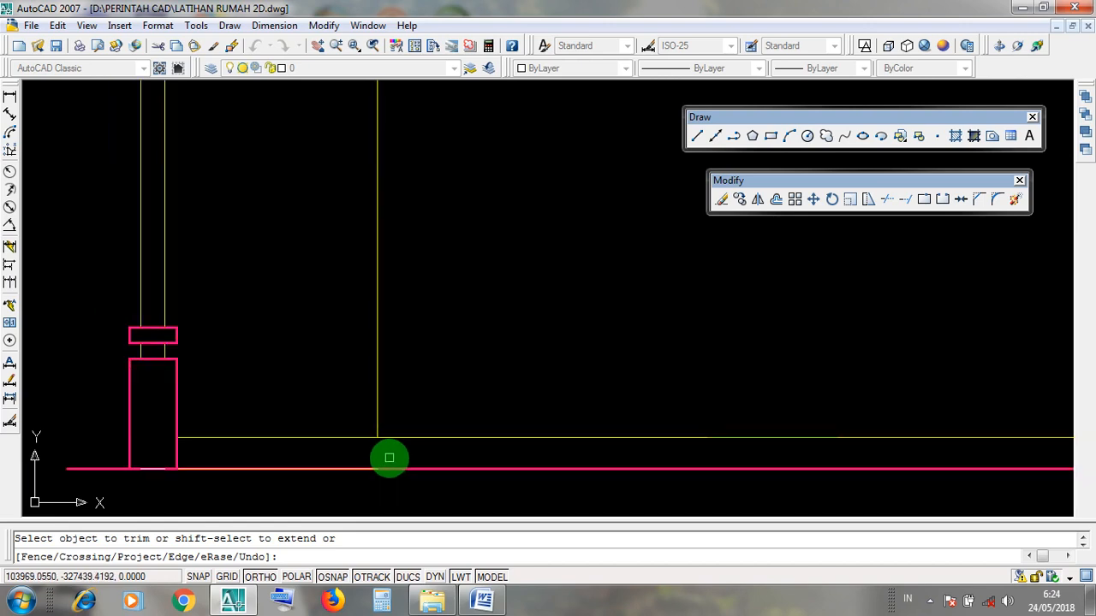
left_click(394, 456)
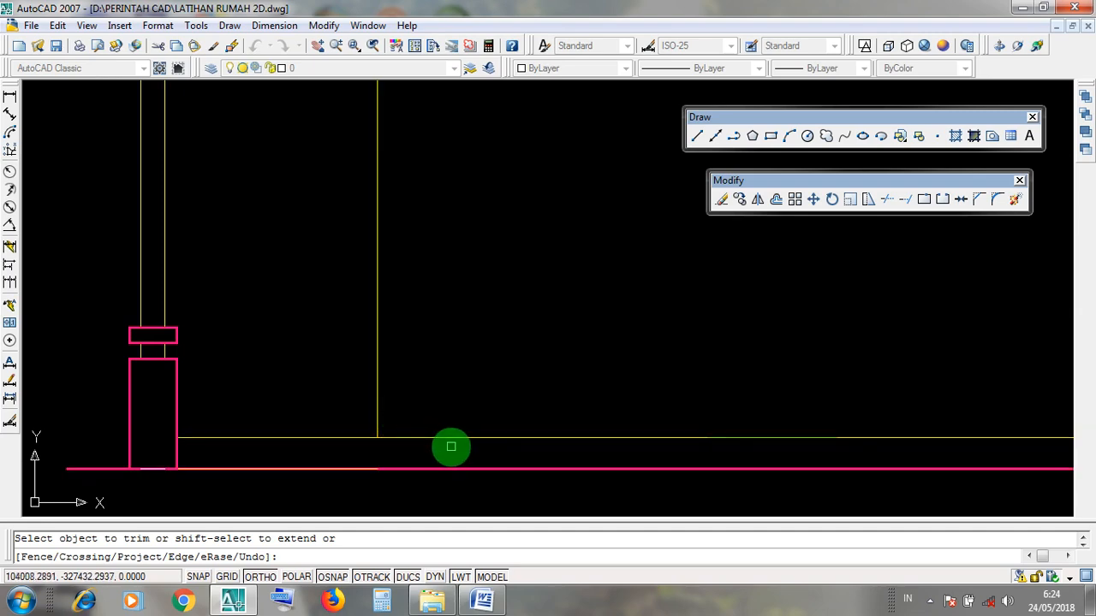
Step: Compare the strip between the porch roof slab and the beam line with the strip between the floor and ground lines
scroll(451, 445, "down", 3)
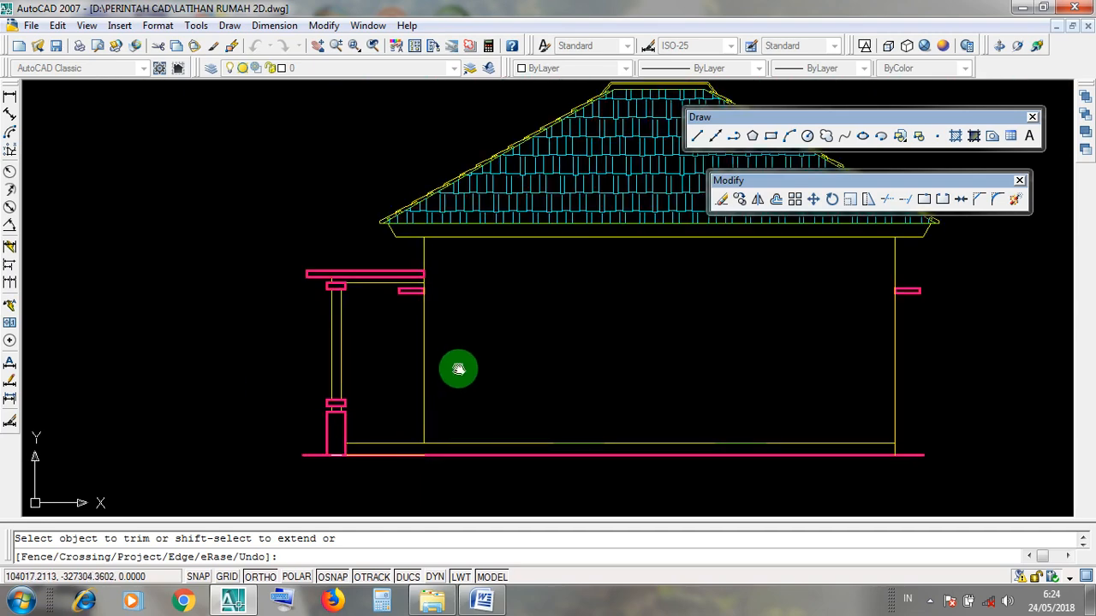
mouse_move(458, 366)
middle_mouse_down()
mouse_move(448, 427)
mouse_move(456, 388)
middle_mouse_up()
scroll(403, 313, "up", 4)
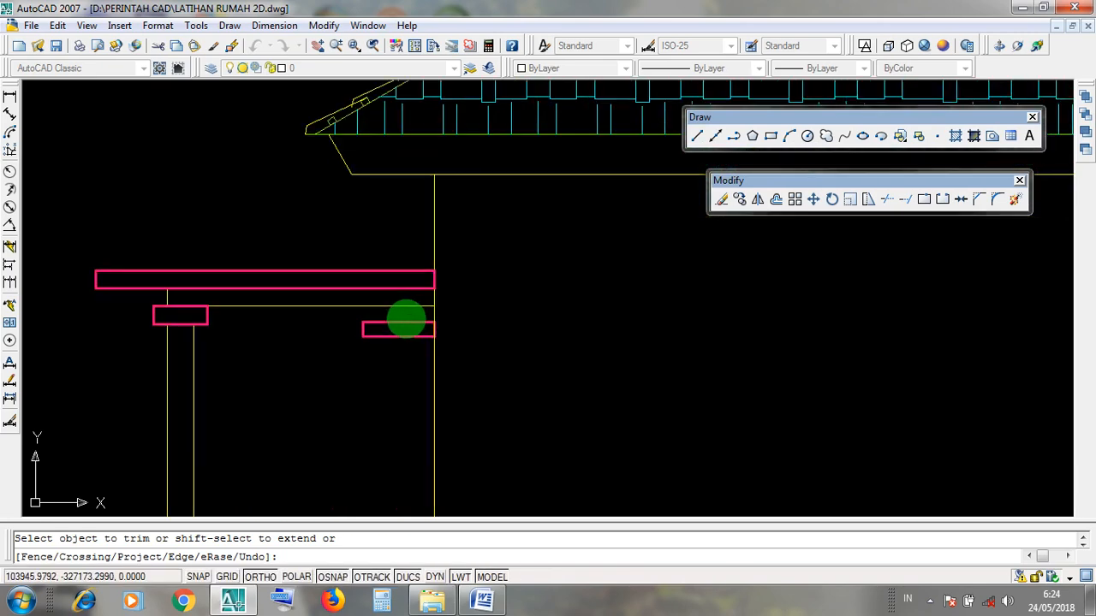
scroll(277, 299, "up", 3)
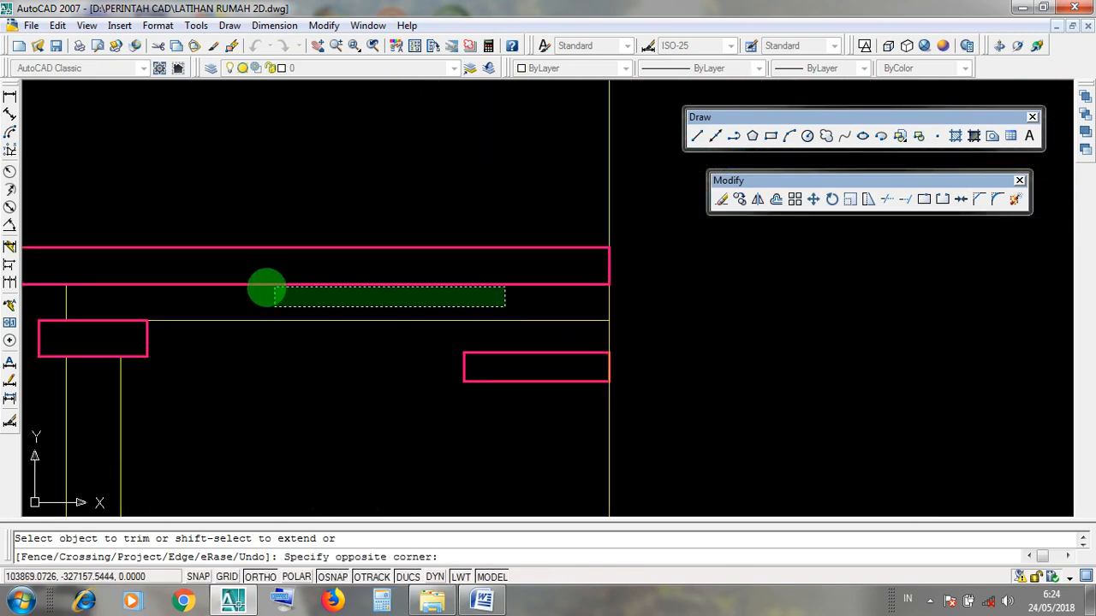
left_click(173, 298)
scroll(388, 307, "down", 4)
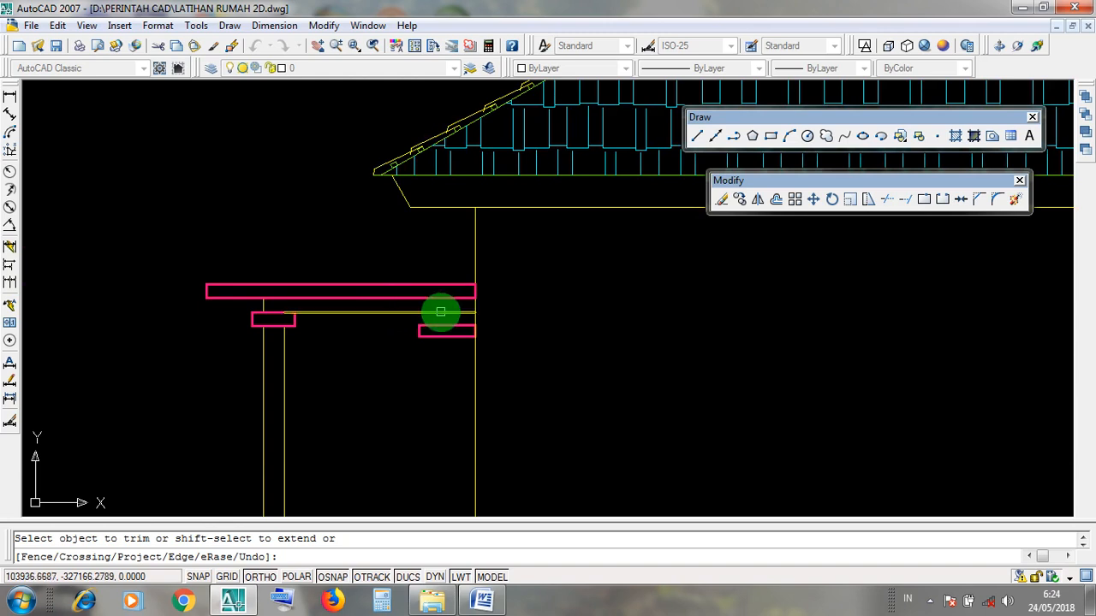
scroll(429, 310, "up", 2)
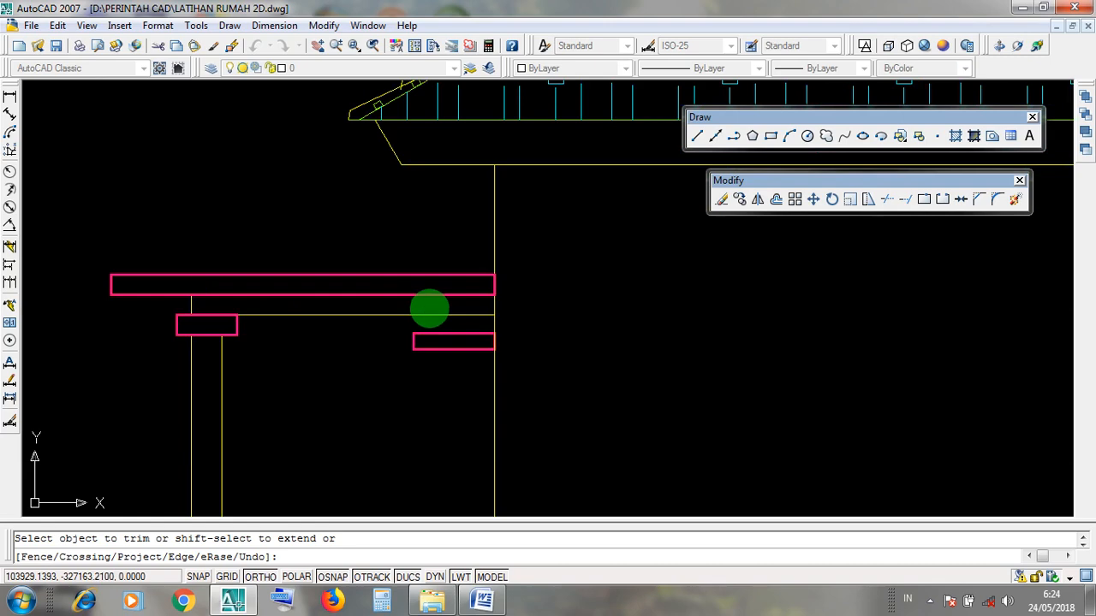
left_click(435, 309)
left_click(367, 307)
scroll(397, 306, "down", 5)
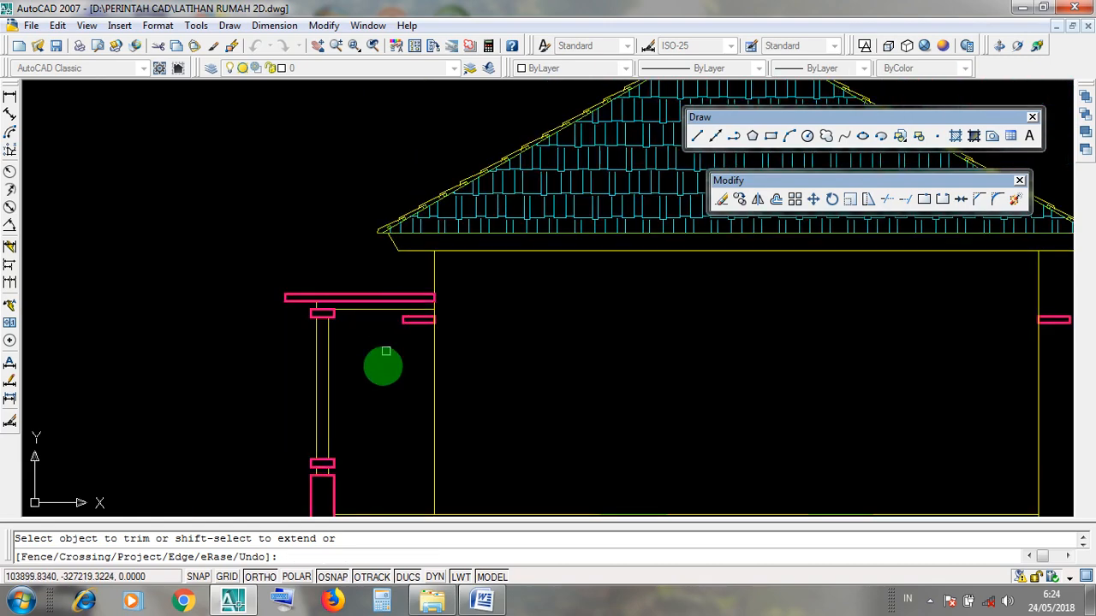
middle_click_drag(372, 426, 392, 325)
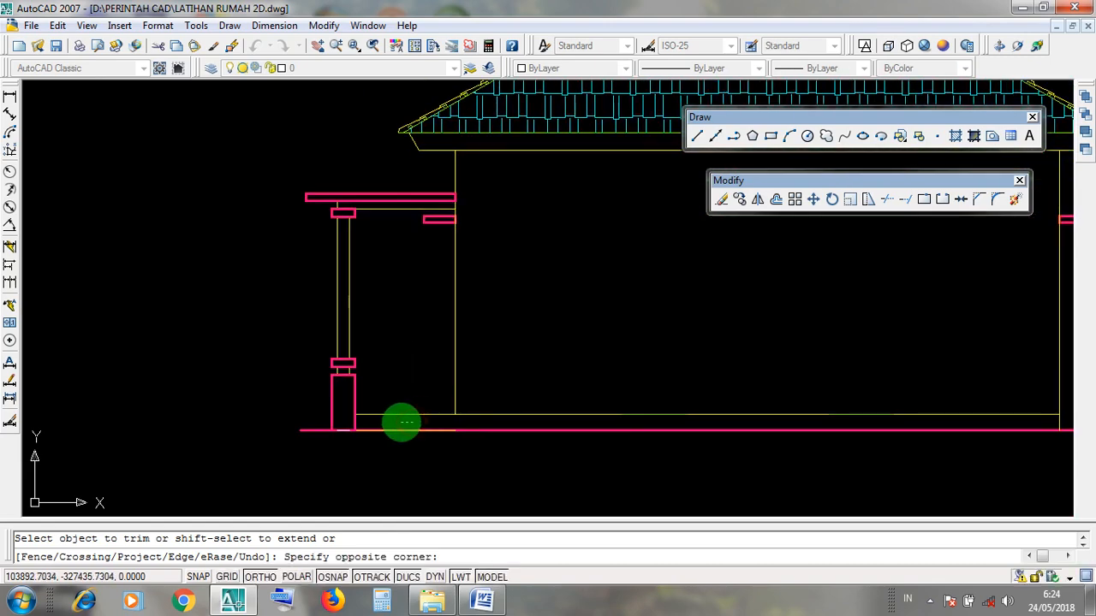
left_click(392, 425)
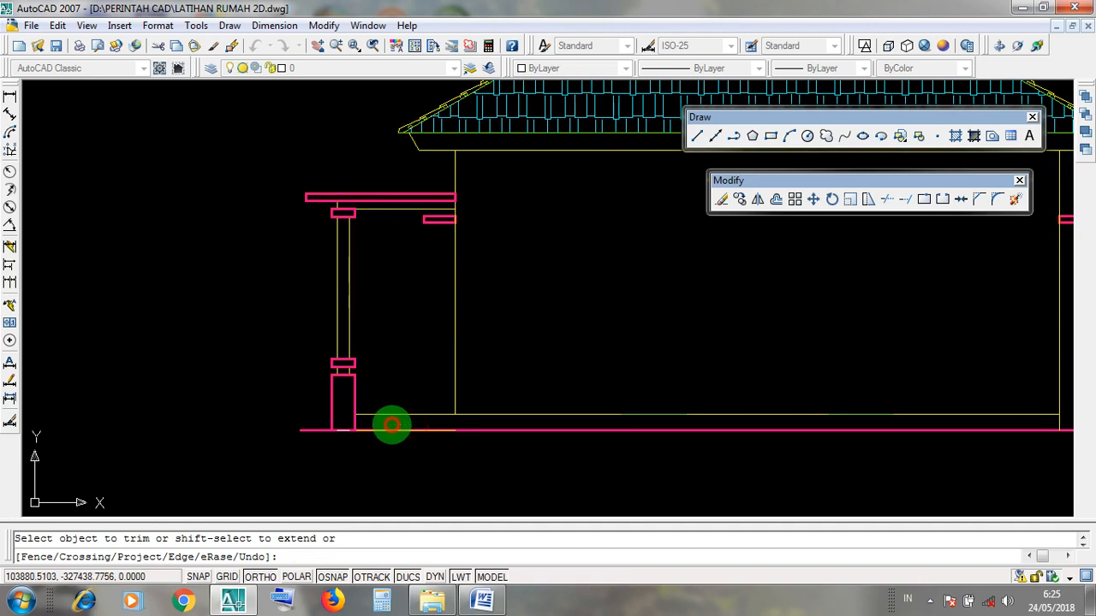
left_click(556, 421)
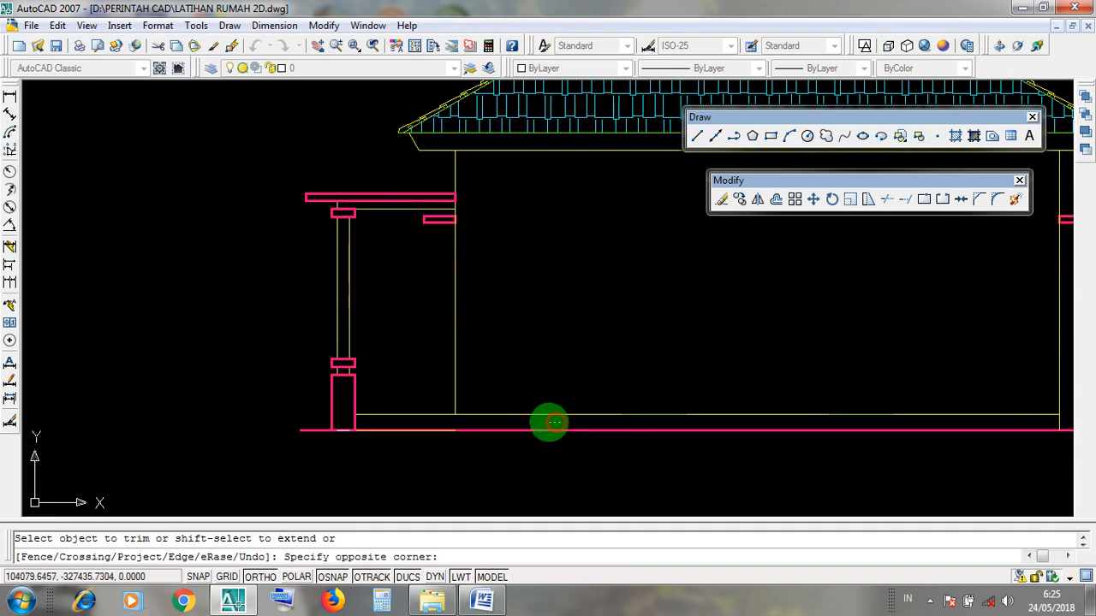
Step: Inspect where the porch roof slab and beam line meet the wall line
left_click(448, 254)
scroll(436, 198, "up", 5)
left_click(446, 233)
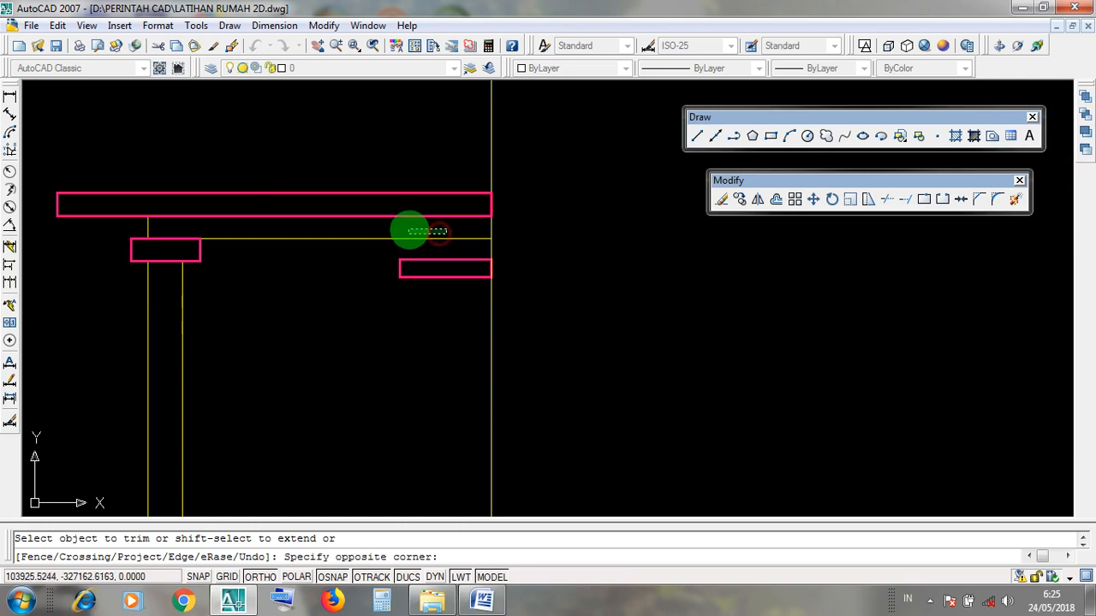
left_click(463, 230)
middle_click_drag(462, 230, 371, 325)
left_click(528, 337)
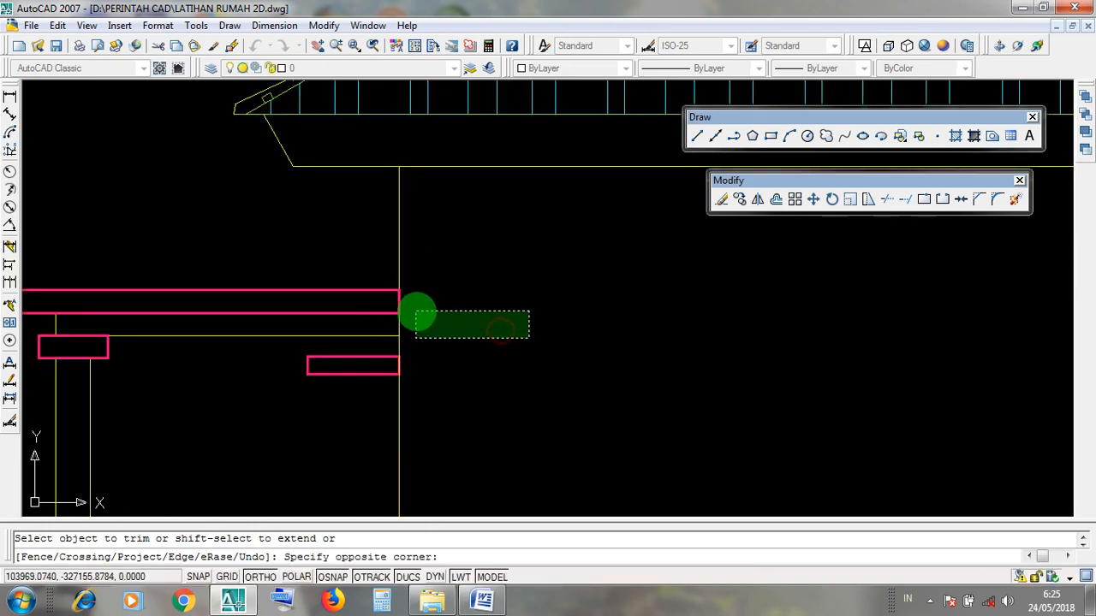
left_click(434, 306)
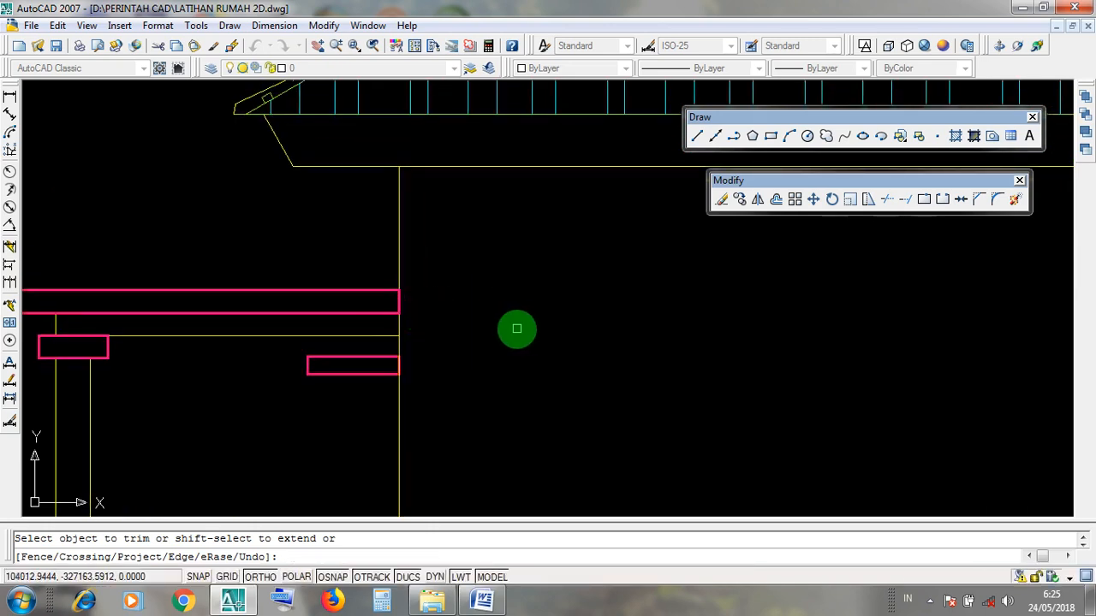
scroll(516, 329, "down", 2)
scroll(343, 322, "up", 3)
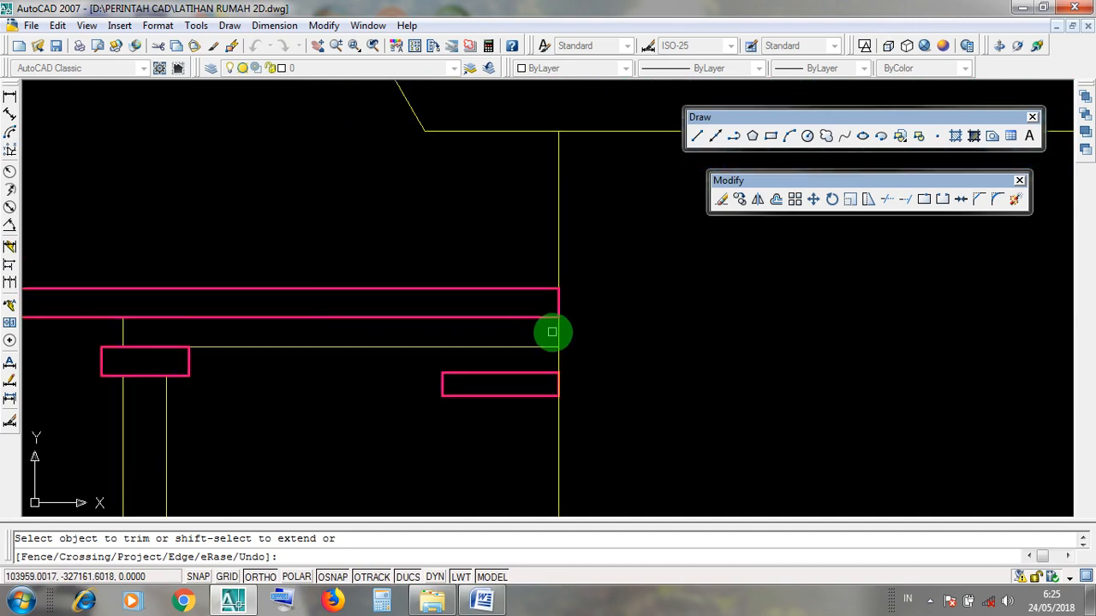
left_click(558, 331)
left_click(528, 336)
left_click(502, 335)
scroll(622, 343, "down", 2)
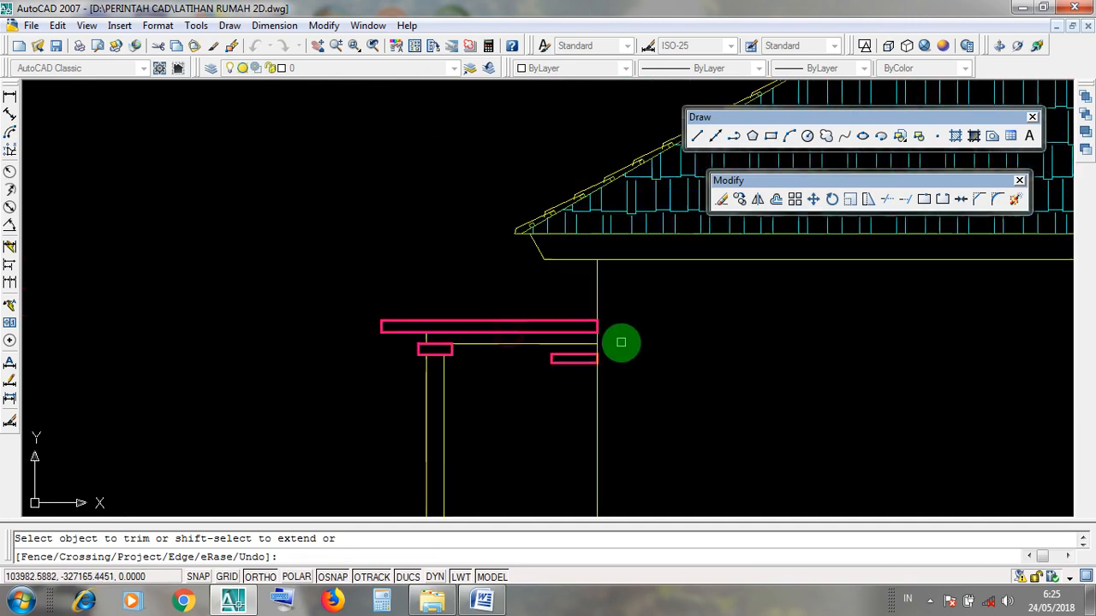
Step: Examine the short wall segment between the porch roof slab and the beam line, along with the full beam strip
scroll(641, 351, "up", 3)
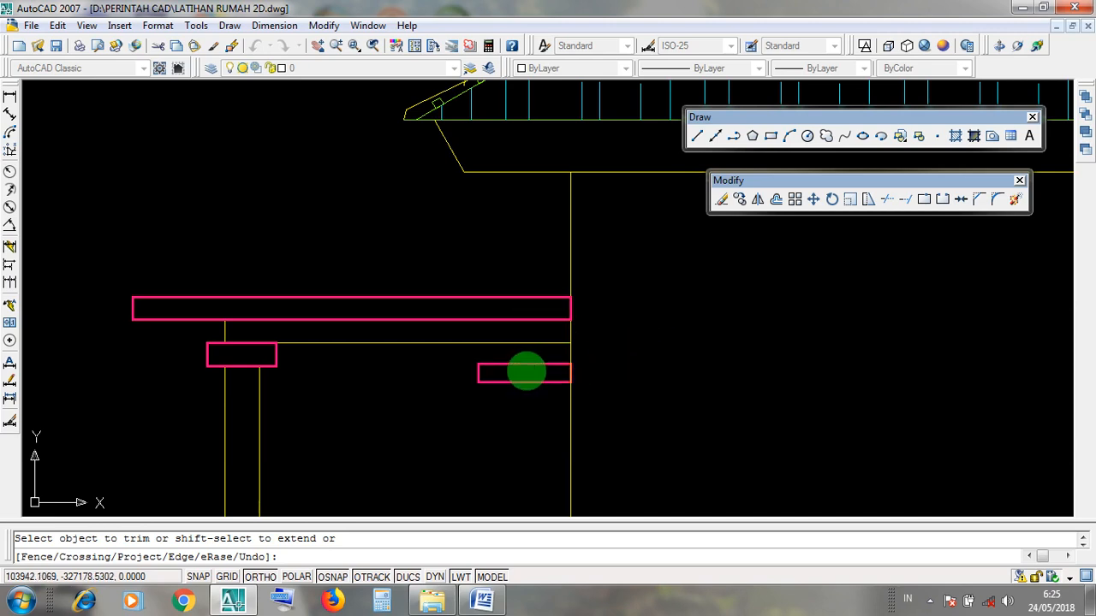
scroll(581, 328, "up", 3)
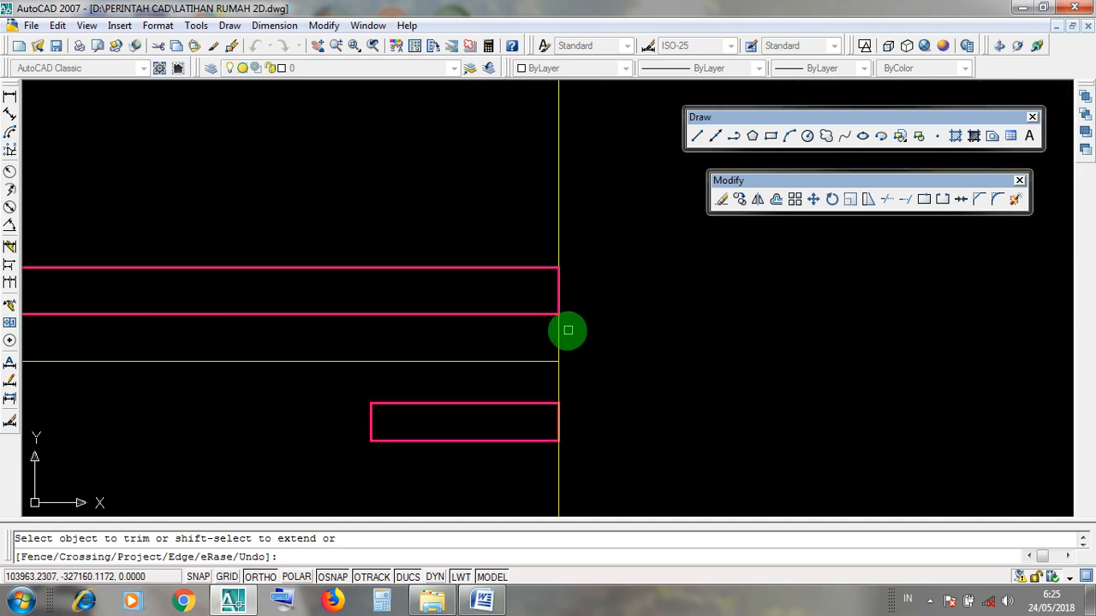
left_click(558, 340)
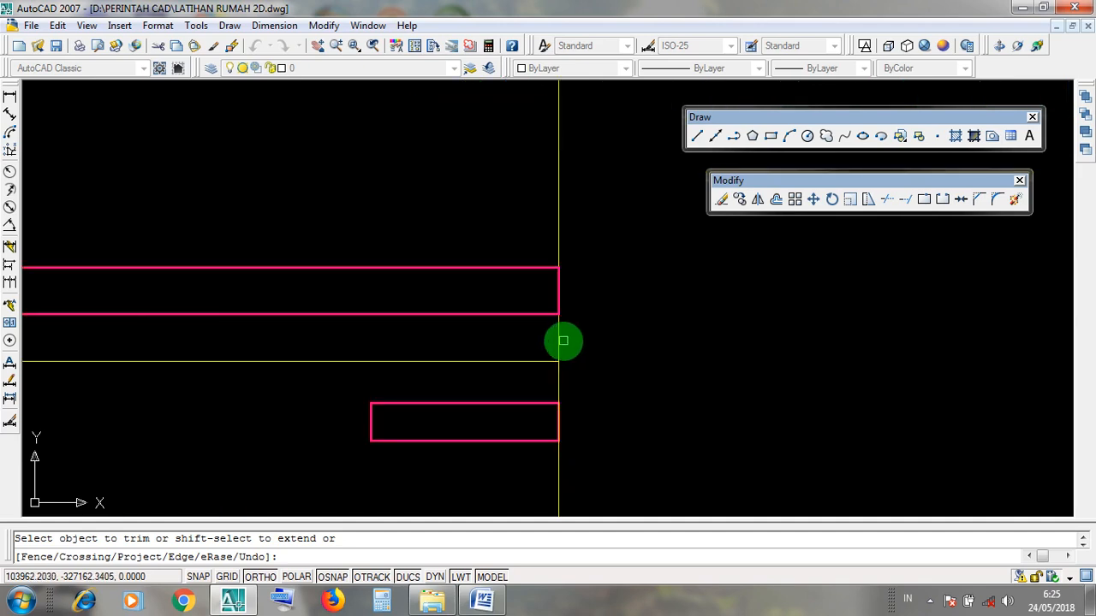
scroll(561, 341, "down", 2)
left_click(521, 340)
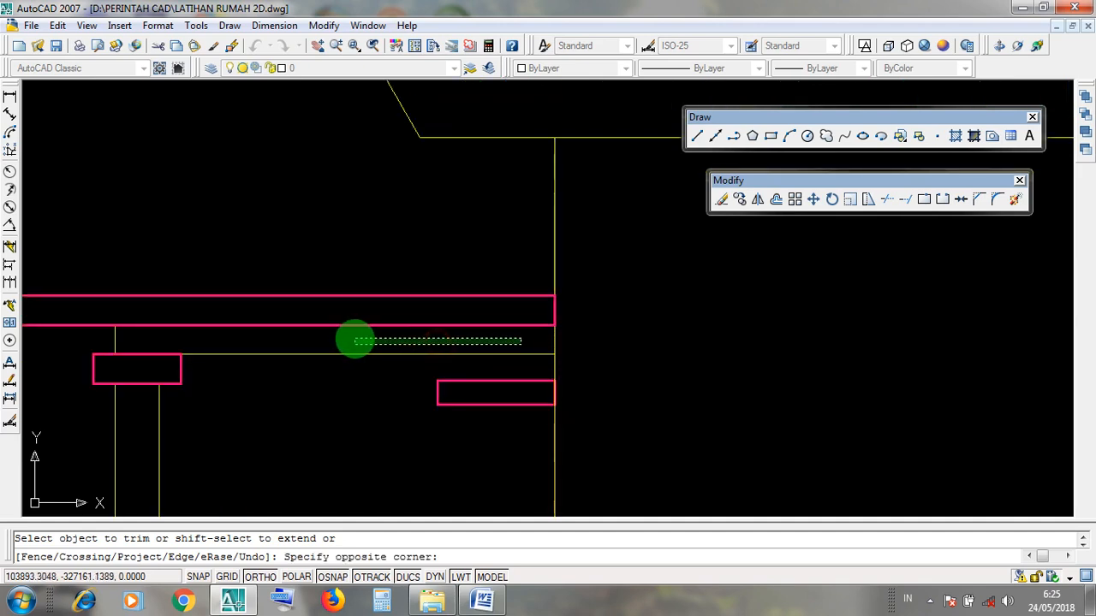
left_click(336, 340)
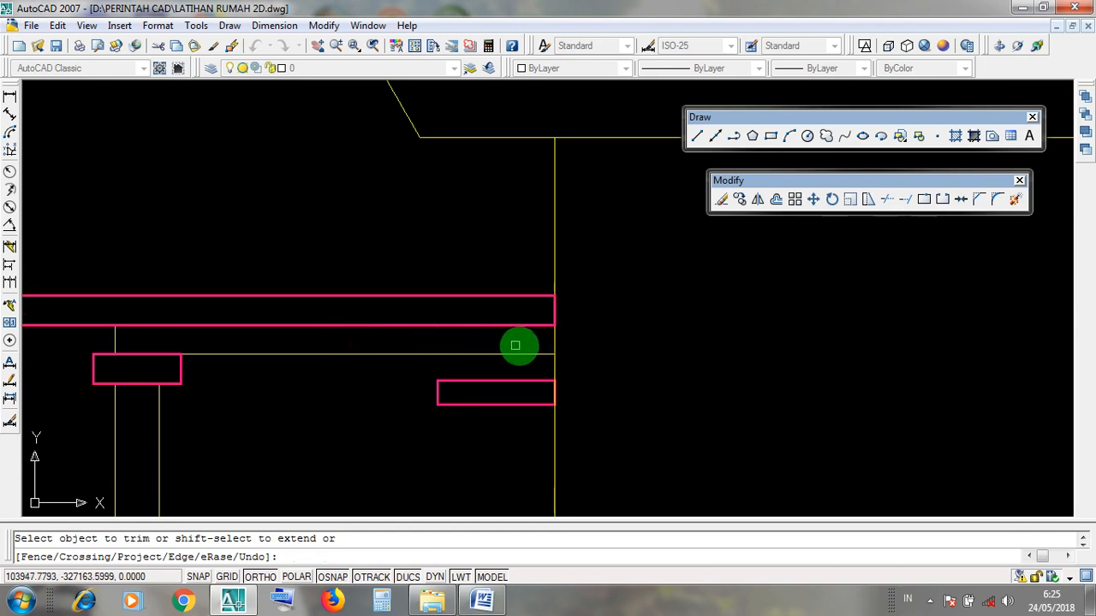
left_click(170, 335)
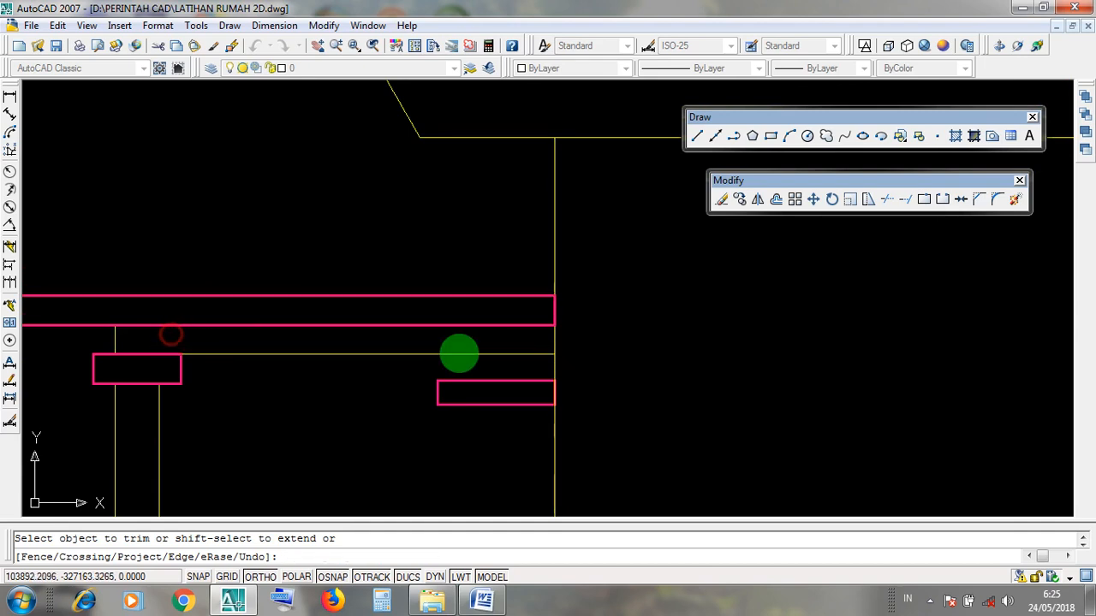
scroll(628, 358, "up", 1)
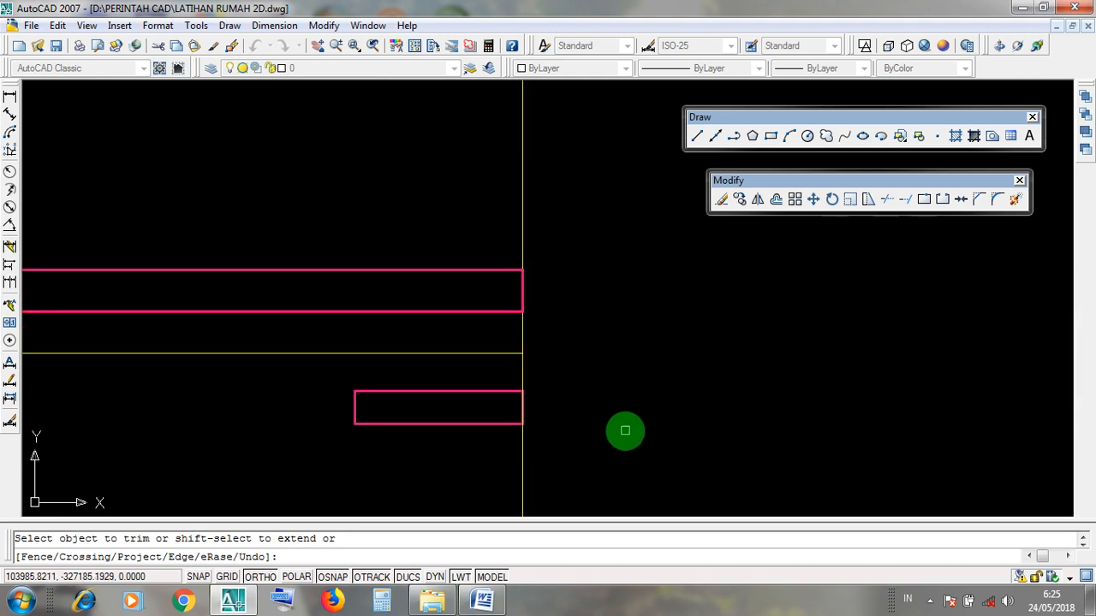
scroll(622, 420, "down", 1)
scroll(613, 379, "up", 1)
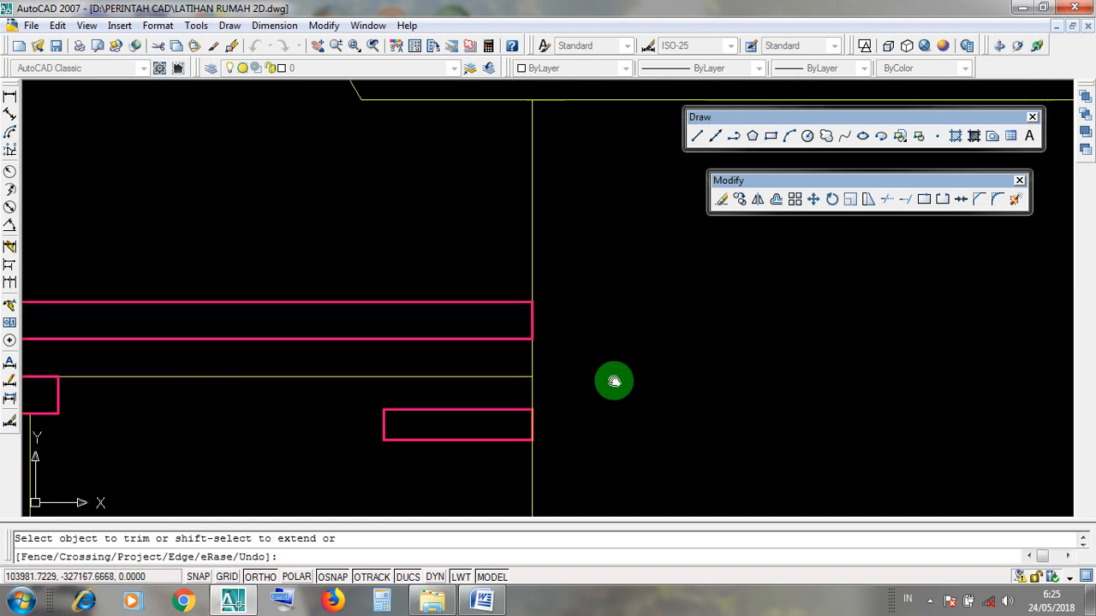
middle_click_drag(607, 379, 745, 381)
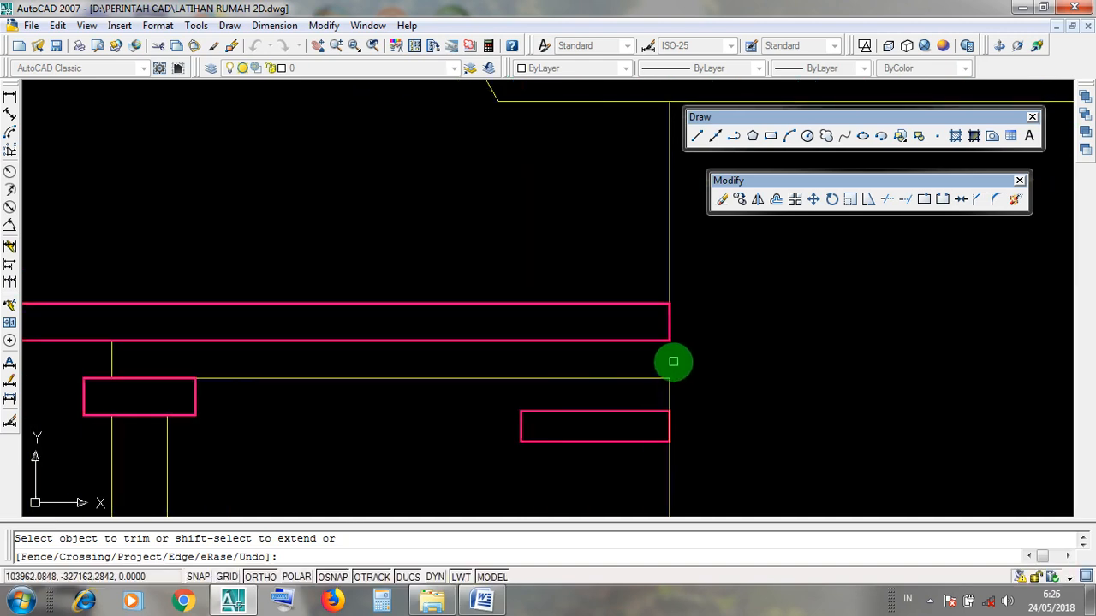
Step: Check the wall line between the porch roof slab and the beam line, and end the trimming
scroll(745, 379, "down", 2)
mouse_move(754, 379)
middle_mouse_down()
mouse_move(680, 384)
mouse_move(629, 333)
mouse_move(579, 328)
middle_mouse_up()
scroll(580, 328, "up", 3)
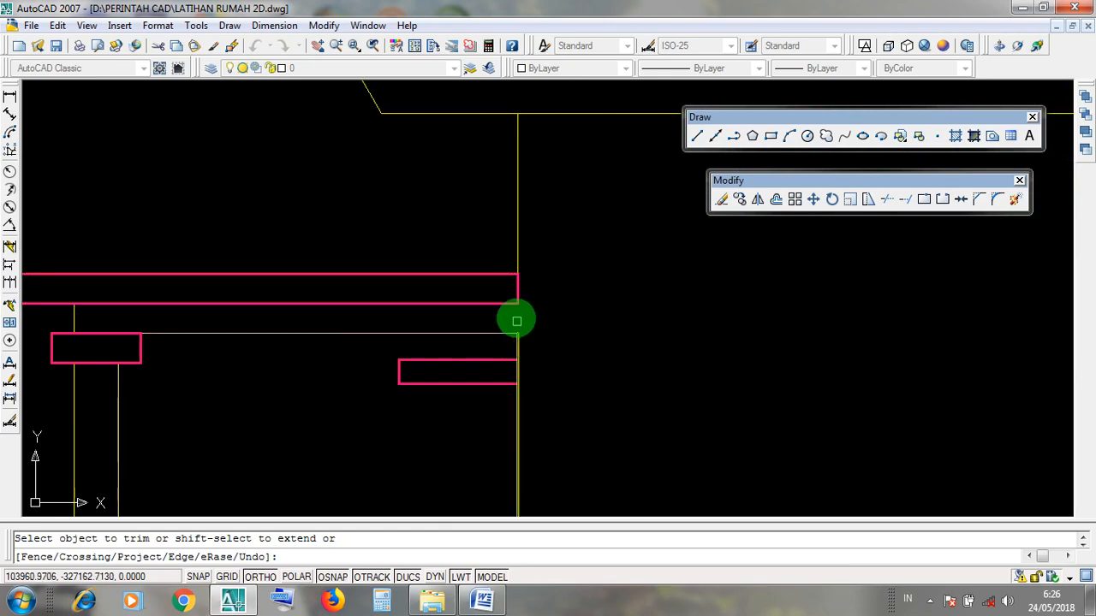
scroll(561, 368, "down", 3)
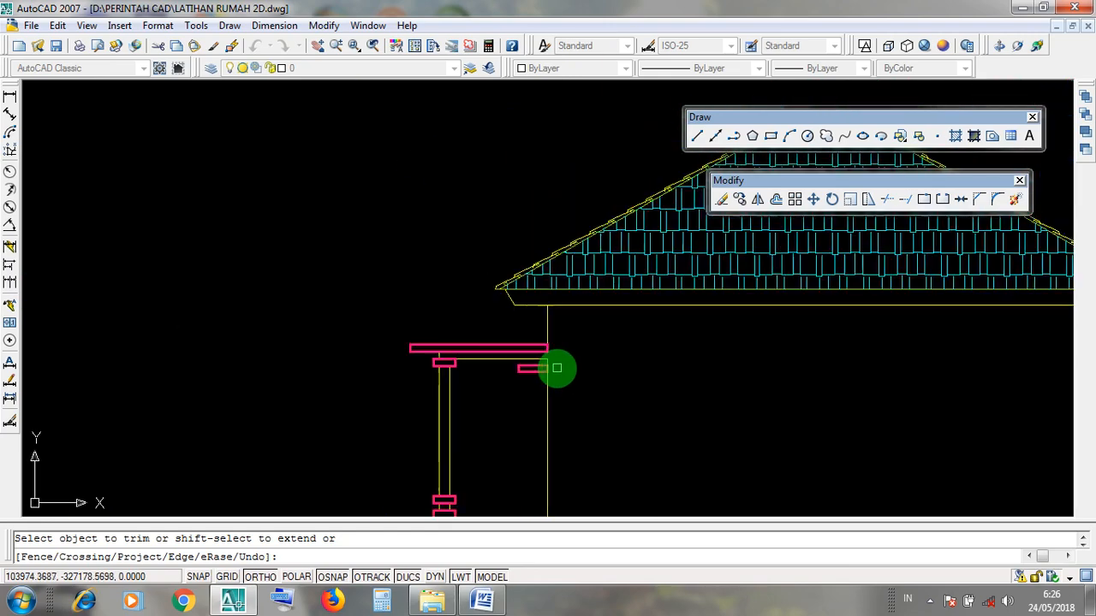
right_click(671, 375)
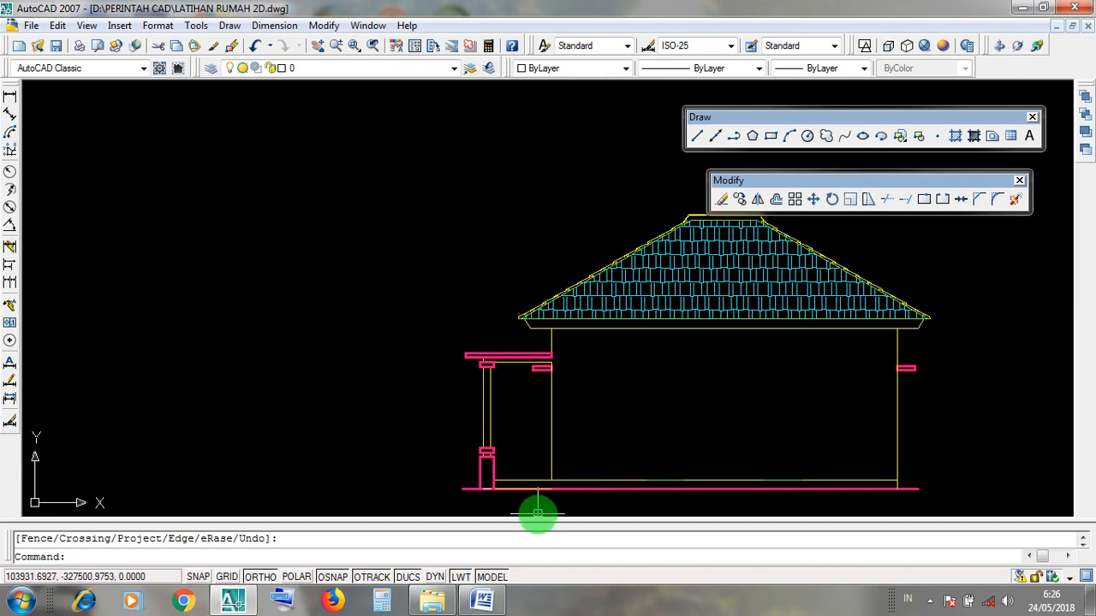
Step: Check the strip between the floor and ground lines below the porch-side wall for leftover segments
scroll(548, 477, "up", 4)
left_click(578, 466)
left_click(508, 458)
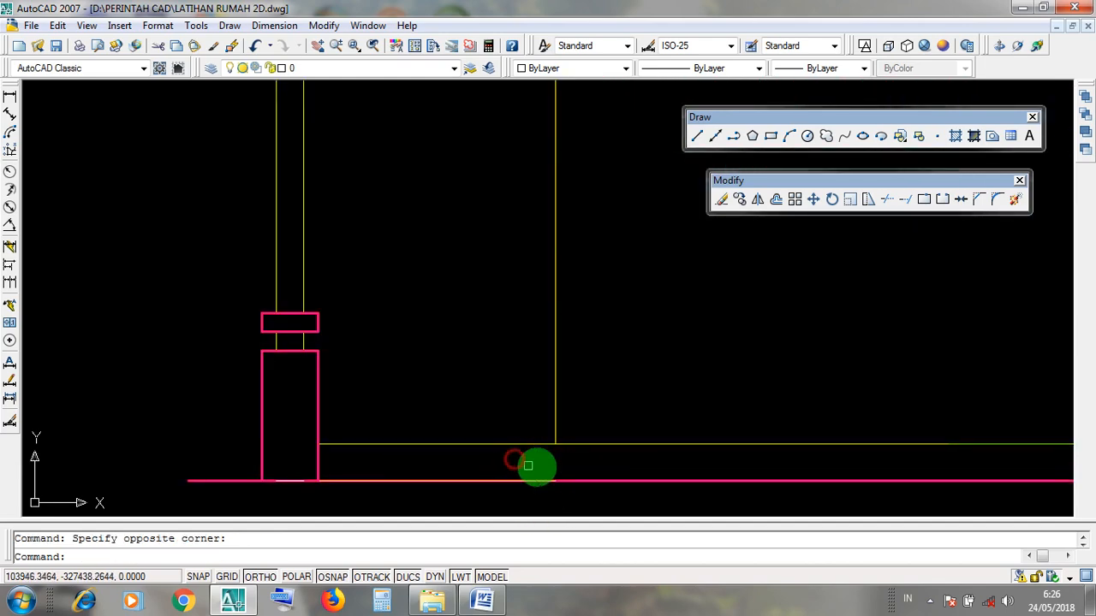
scroll(536, 465, "down", 7)
middle_click_drag(648, 394, 598, 393)
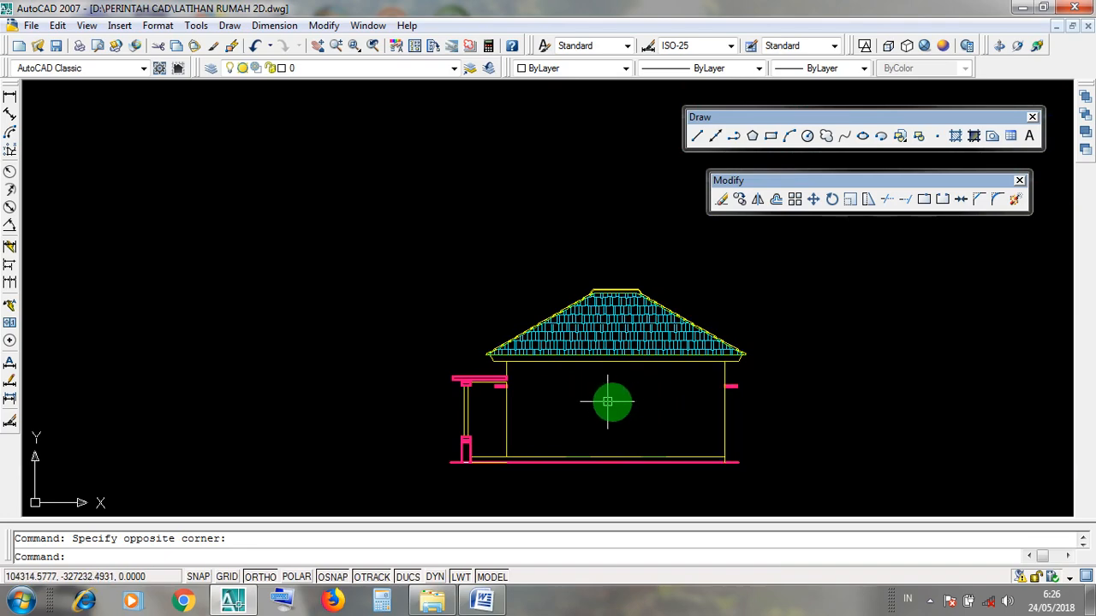
Step: Select the two small canopy slabs projecting from the outer walls of the original side elevation
scroll(609, 401, "down", 5)
middle_click_drag(435, 403, 509, 398)
scroll(511, 396, "up", 6)
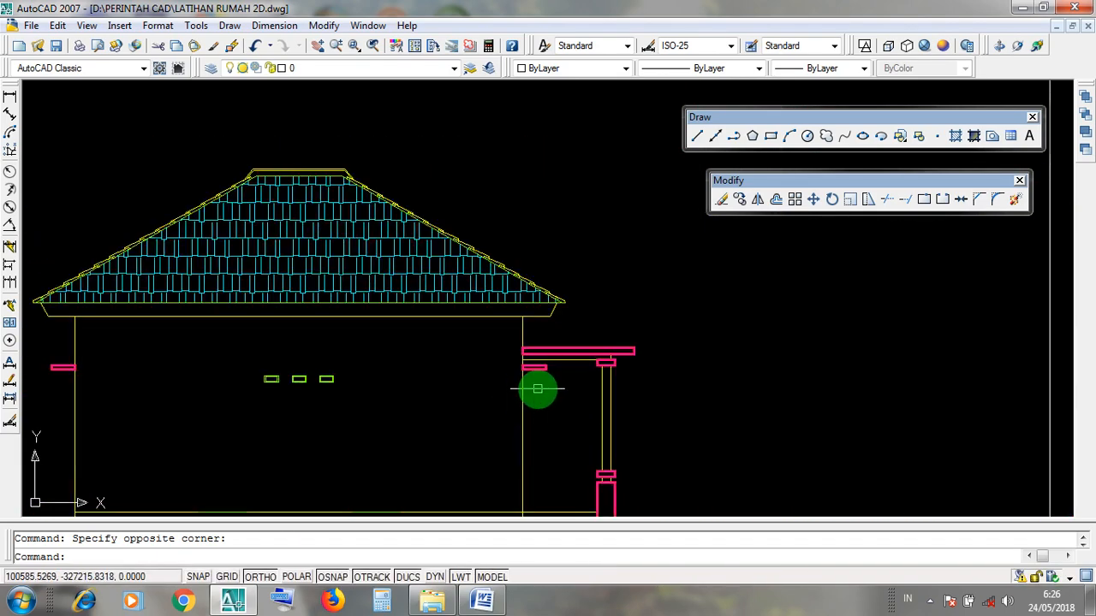
middle_click_drag(625, 369, 651, 351)
left_click(652, 327)
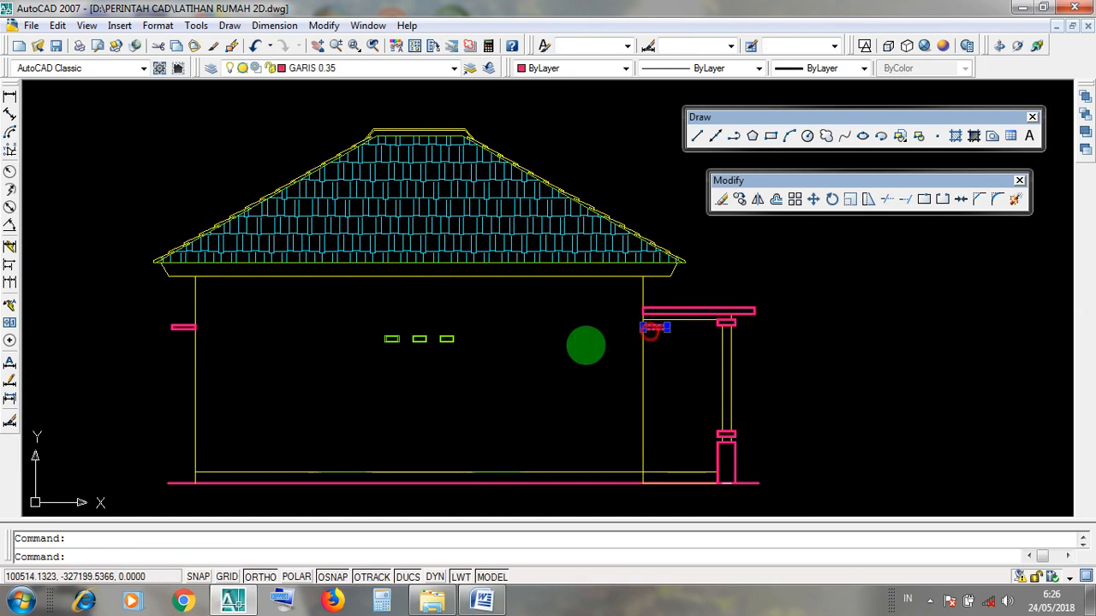
left_click(183, 327)
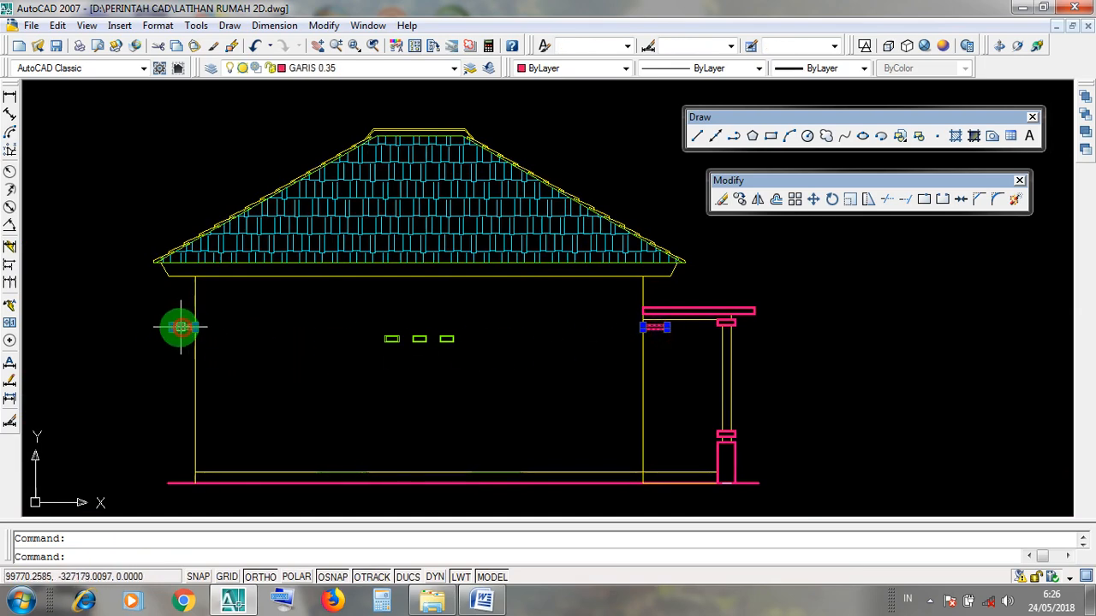
Step: Examine up close how each selected canopy slab meets its wall line in the original elevation
scroll(181, 327, "up", 6)
left_click(110, 307)
left_click(263, 370)
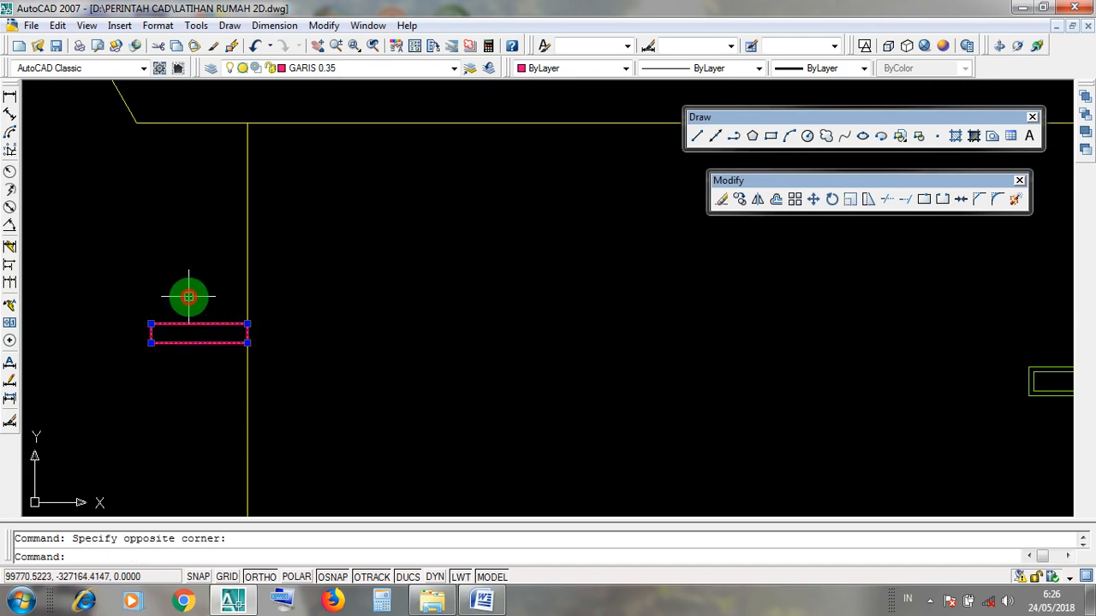
scroll(289, 385, "down", 5)
scroll(756, 374, "up", 5)
scroll(593, 357, "up", 2)
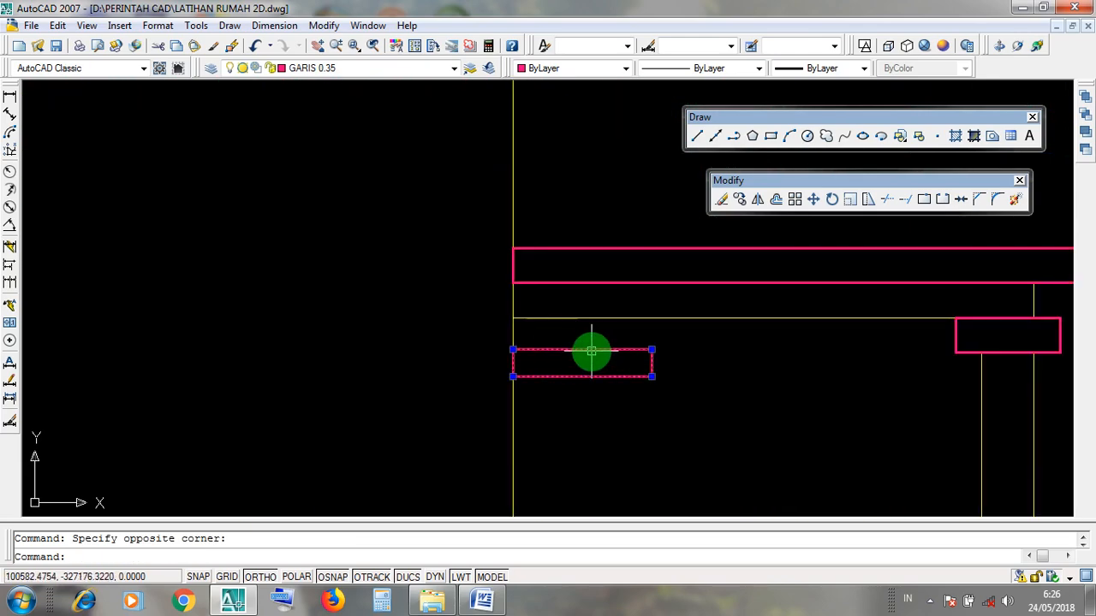
scroll(602, 383, "down", 6)
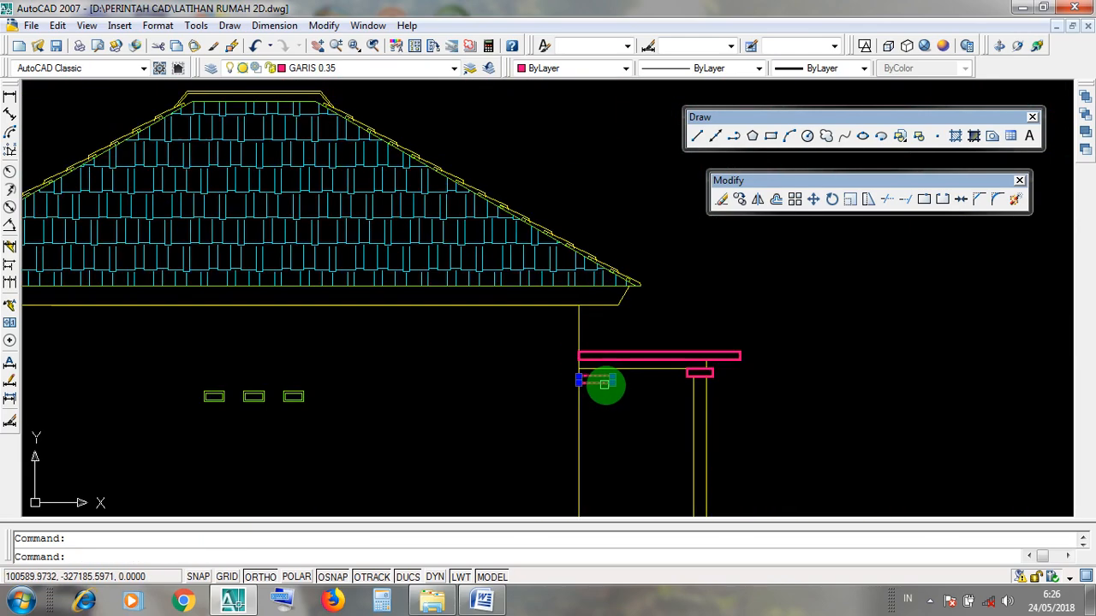
Step: Switch to the 3D DAN LAIN2_recover.dwg drawing and orbit the house to inspect the canopy on its windowless side
left_click(1057, 27)
left_click(109, 507)
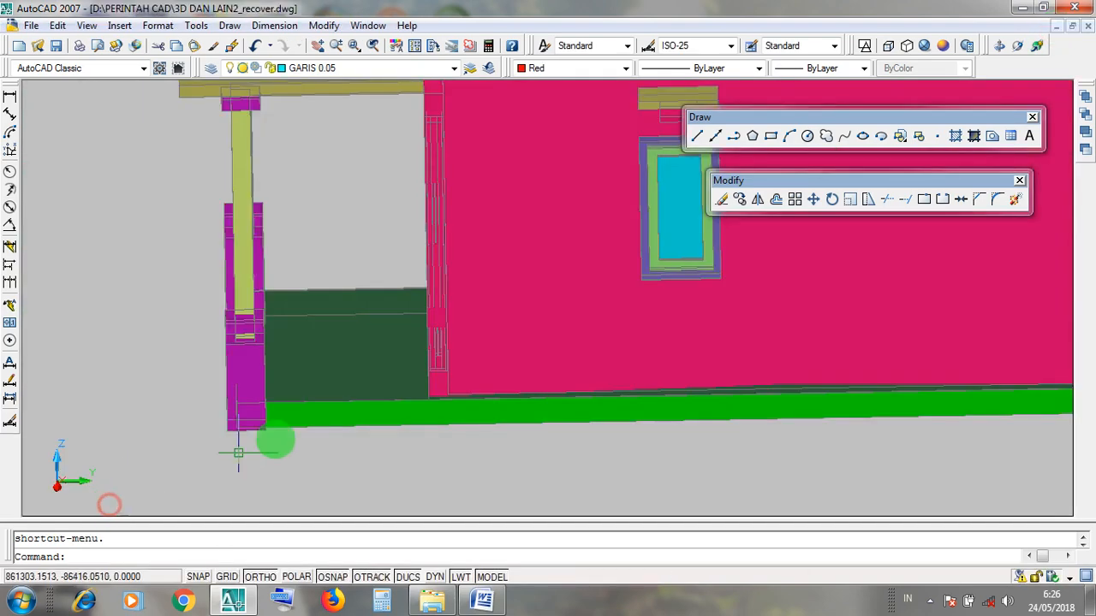
scroll(408, 475, "down", 6)
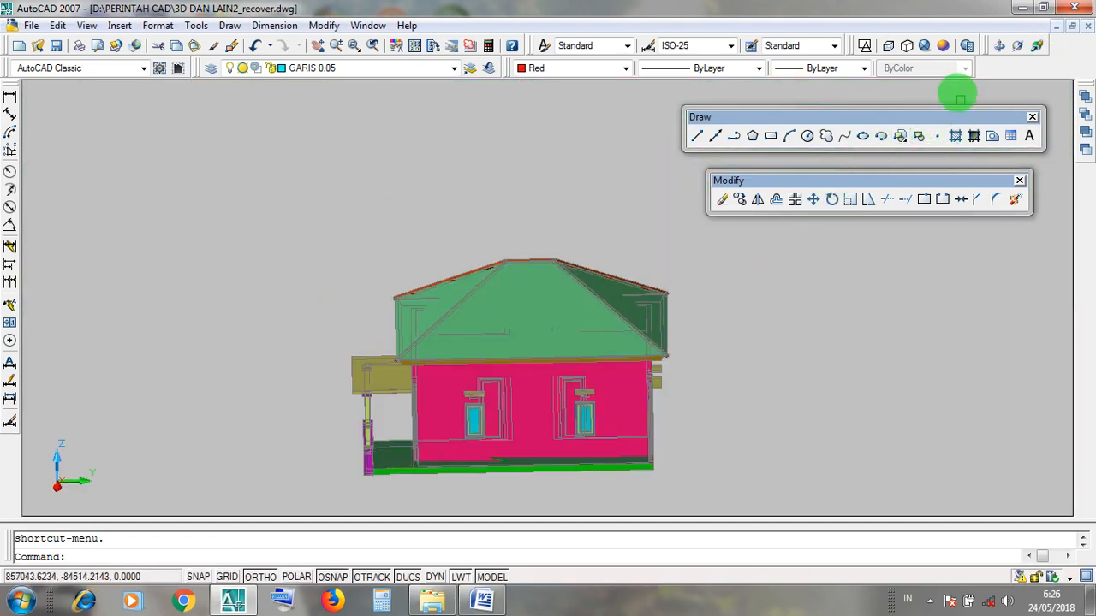
left_click(1000, 46)
left_click_drag(497, 438, 528, 392)
scroll(366, 358, "up", 5)
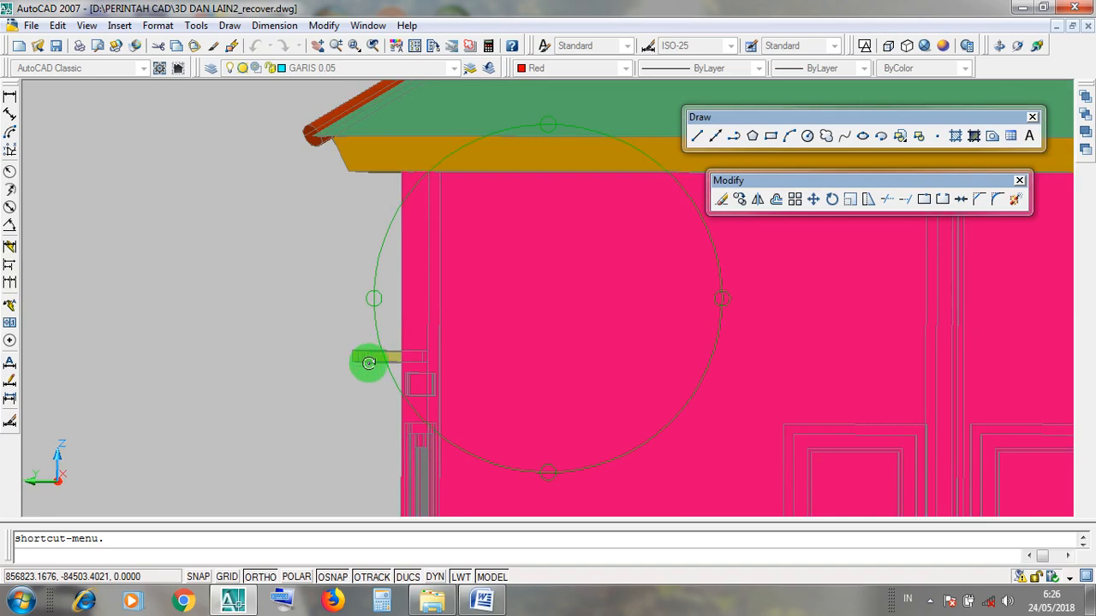
Step: Examine the whole windowless side wall of the 3D house in a near-level side view
scroll(368, 363, "down", 5)
left_click_drag(391, 350, 436, 396)
scroll(429, 378, "up", 2)
left_click_drag(452, 463, 501, 341)
left_click_drag(734, 377, 753, 362)
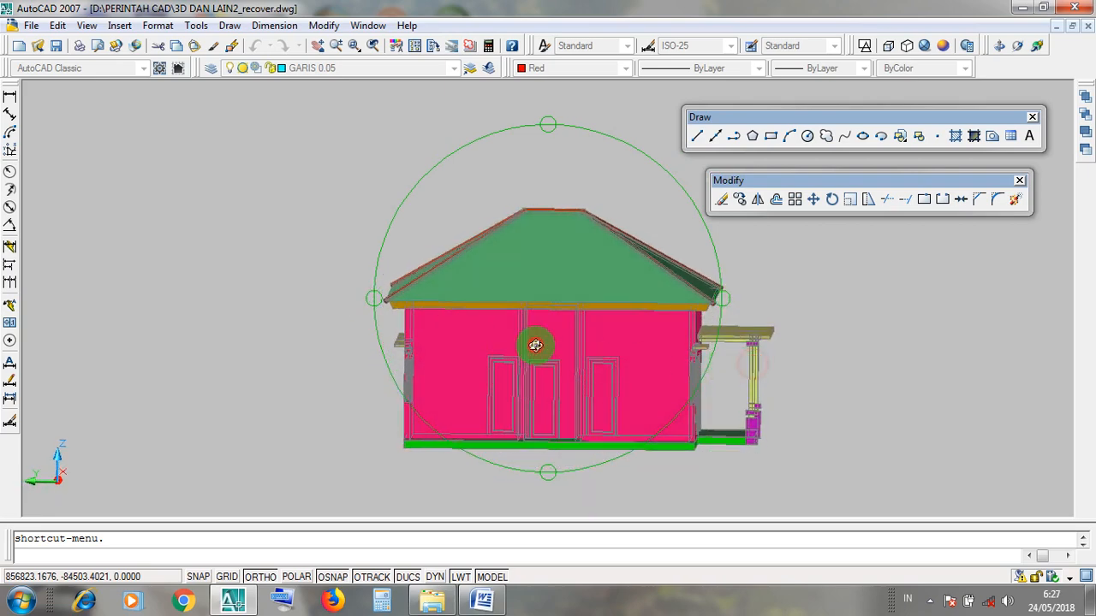
left_click_drag(535, 345, 545, 335)
Step: Inspect the canopy projecting from the rear wall, as seen from the windowless side
scroll(419, 343, "up", 3)
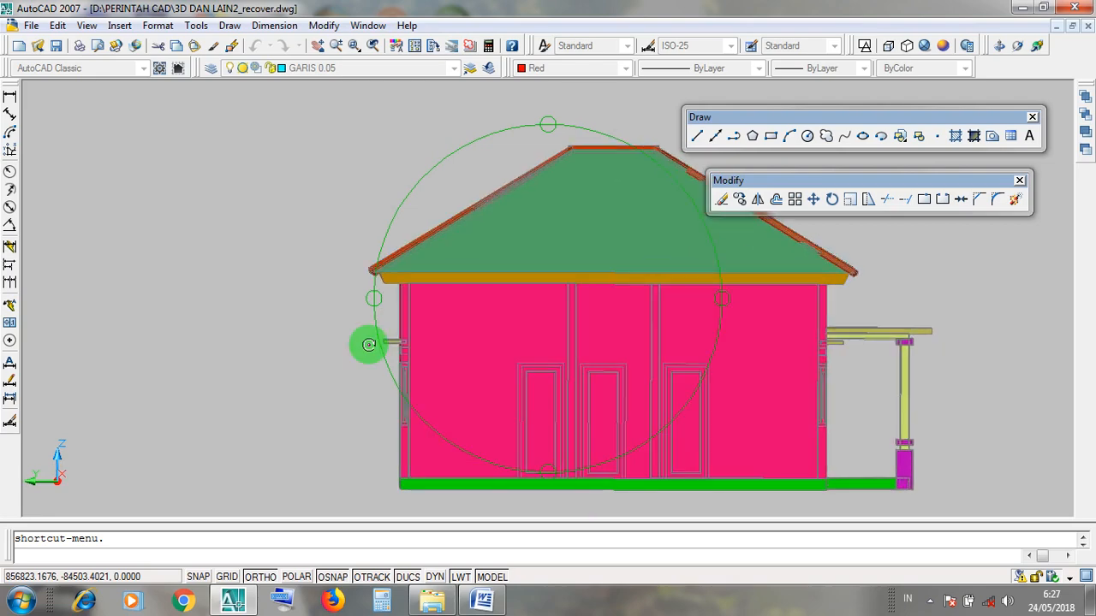
scroll(368, 344, "up", 5)
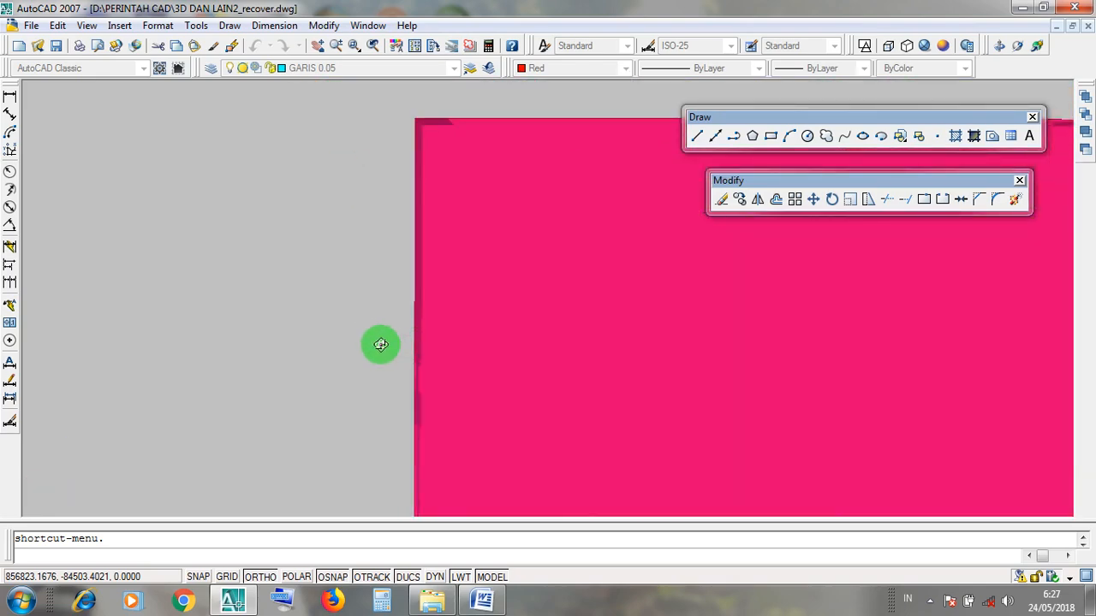
scroll(346, 383, "down", 2)
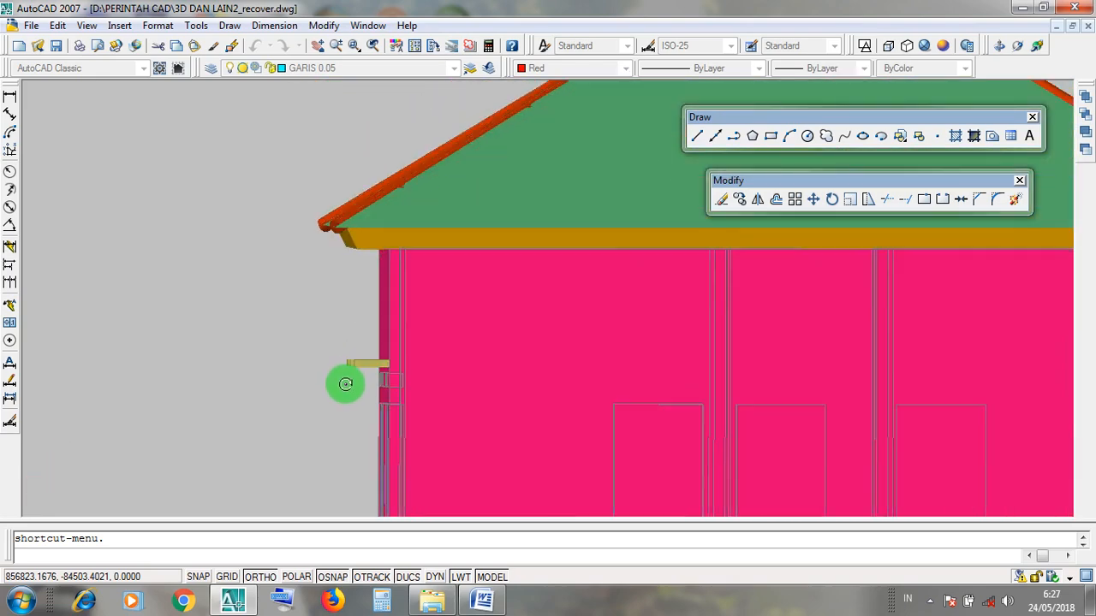
scroll(346, 384, "down", 4)
Step: Inspect the canopy beneath the porch roof slab and beam, as seen from the windowless side
middle_click_drag(515, 386, 310, 386)
scroll(514, 379, "up", 4)
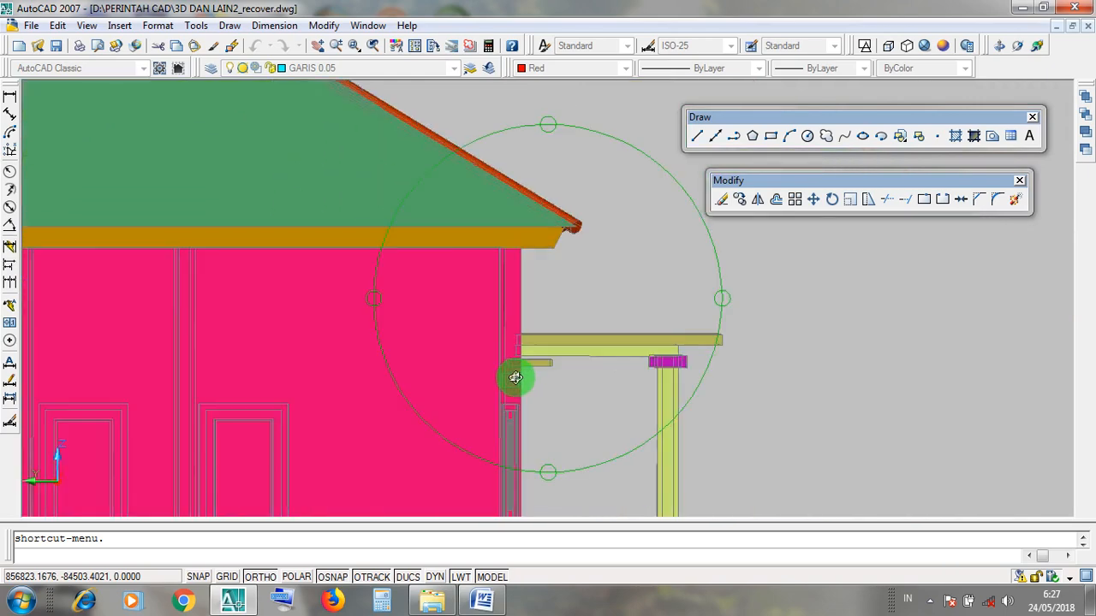
left_click_drag(516, 378, 532, 370)
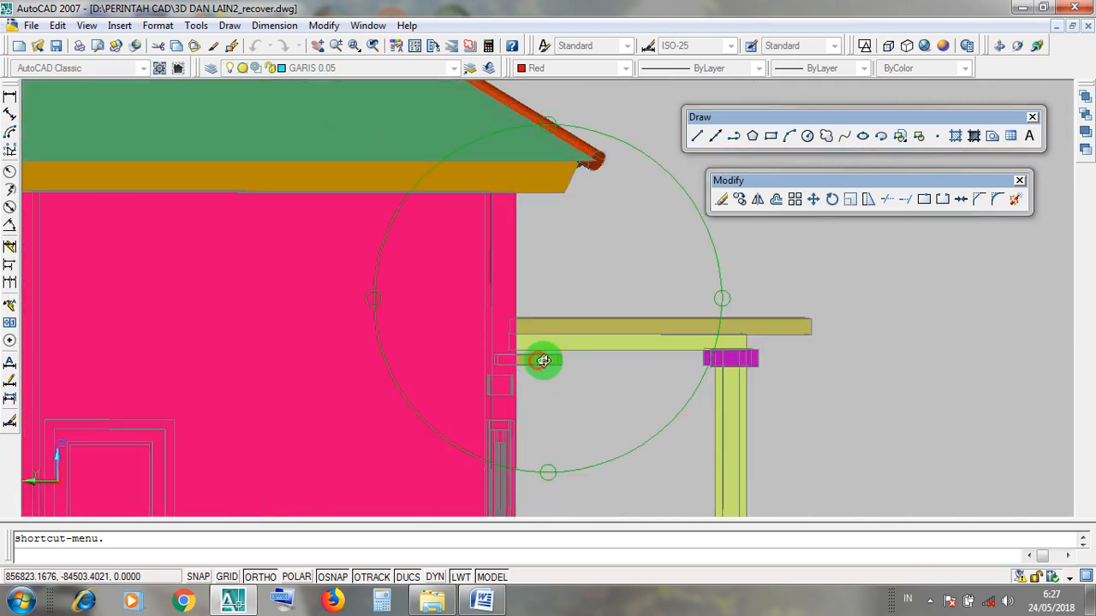
scroll(537, 366, "down", 4)
scroll(537, 366, "up", 2)
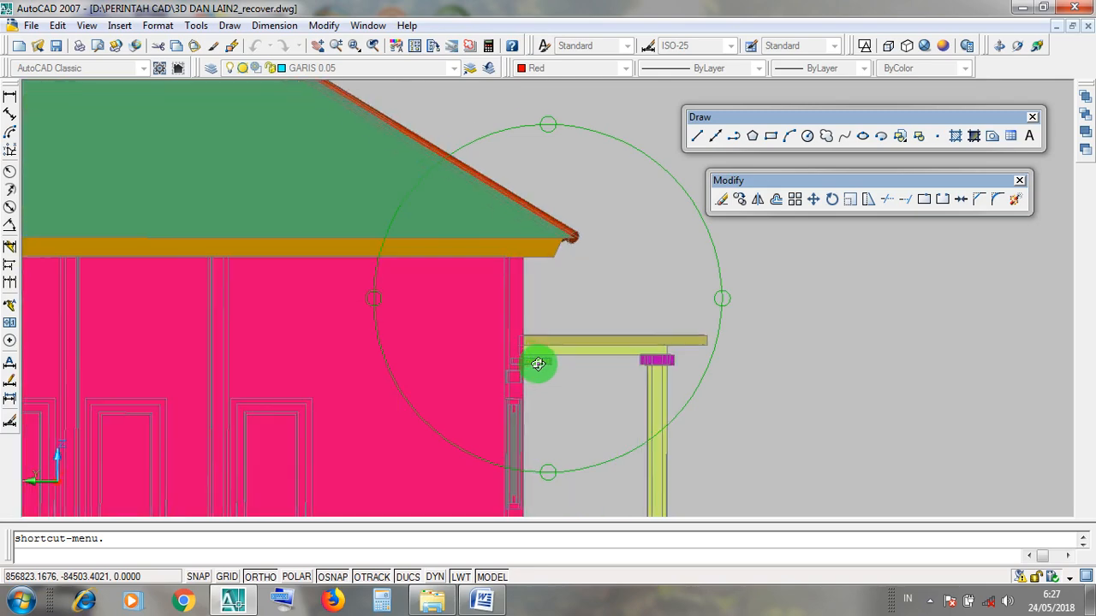
Step: Examine the front window canopy beside the porch from an angled view and again from the side
scroll(531, 364, "down", 3)
left_click_drag(526, 362, 448, 385)
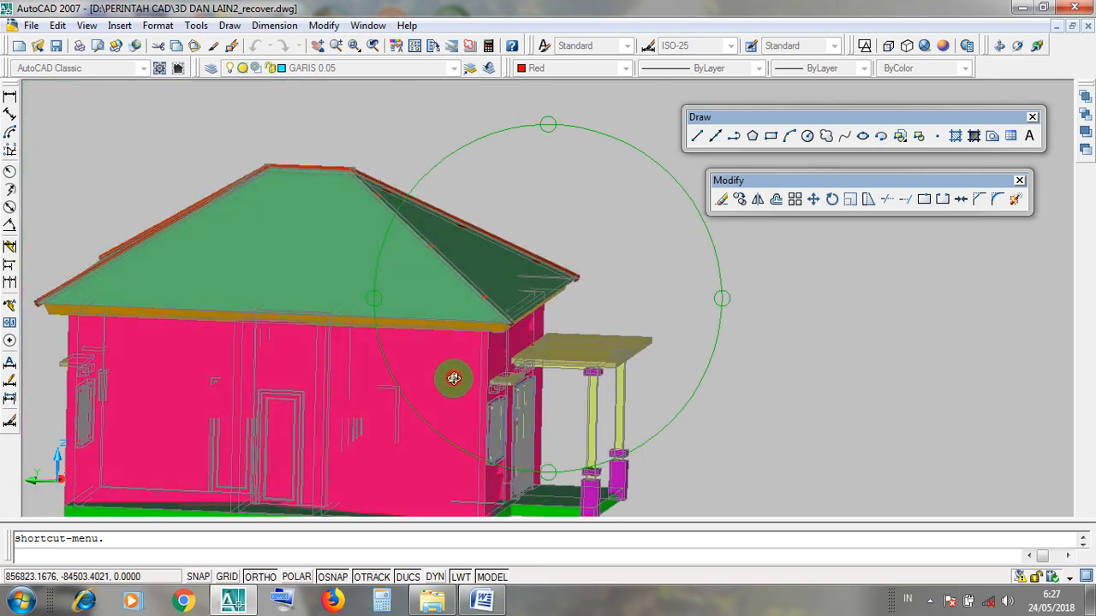
scroll(497, 419, "up", 3)
scroll(497, 419, "up", 4)
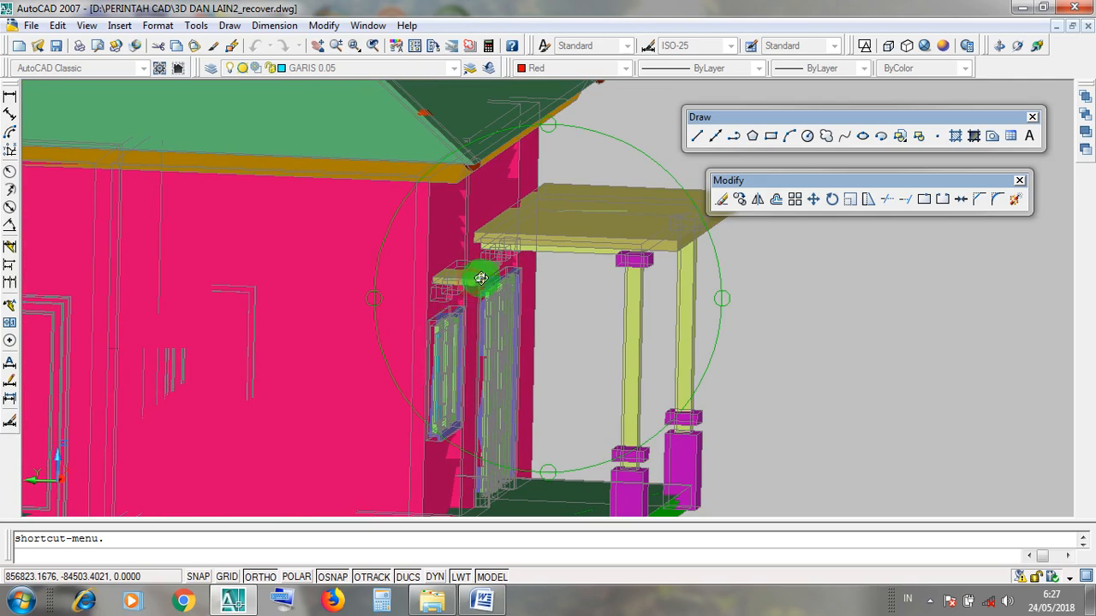
left_click_drag(467, 283, 525, 328)
scroll(527, 334, "down", 5)
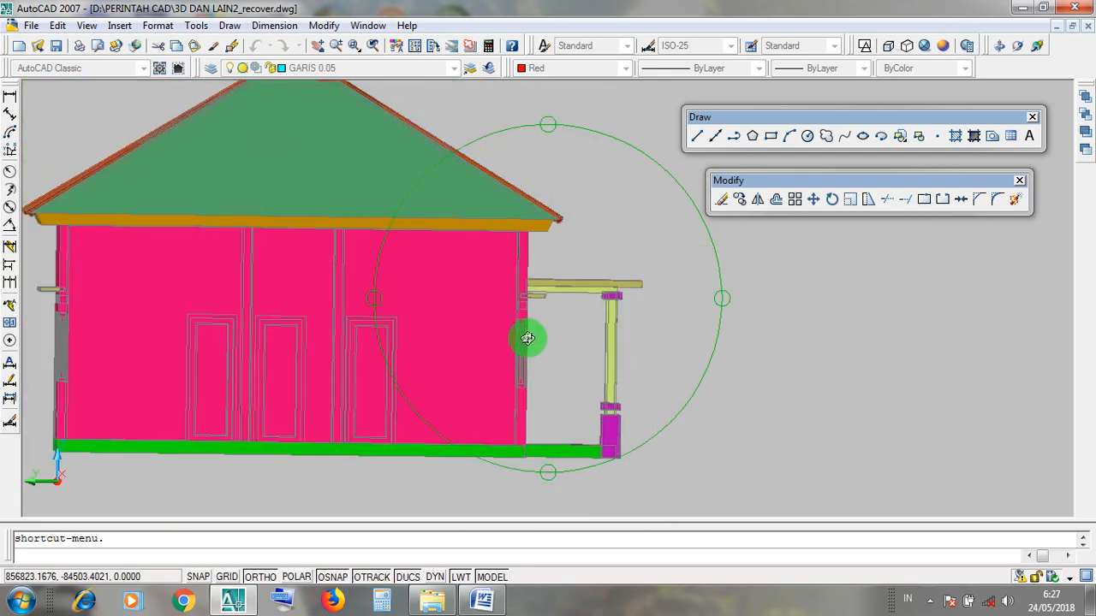
Step: Orbit the 3D house to the side with two windows and inspect the canopy on the rear wall
left_click_drag(582, 347, 611, 325)
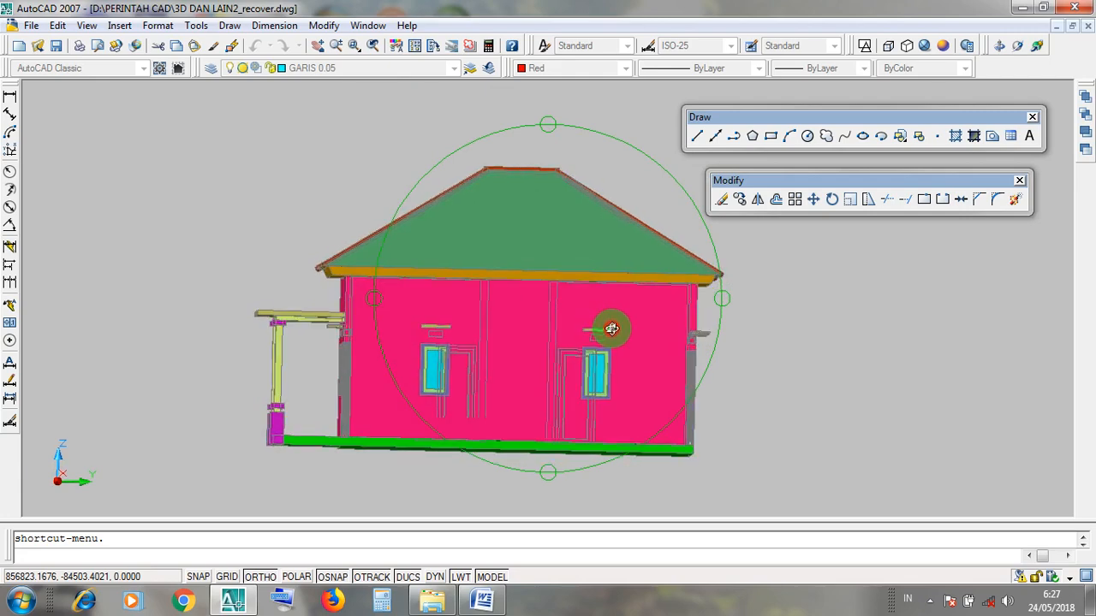
scroll(711, 332, "up", 3)
scroll(711, 331, "up", 4)
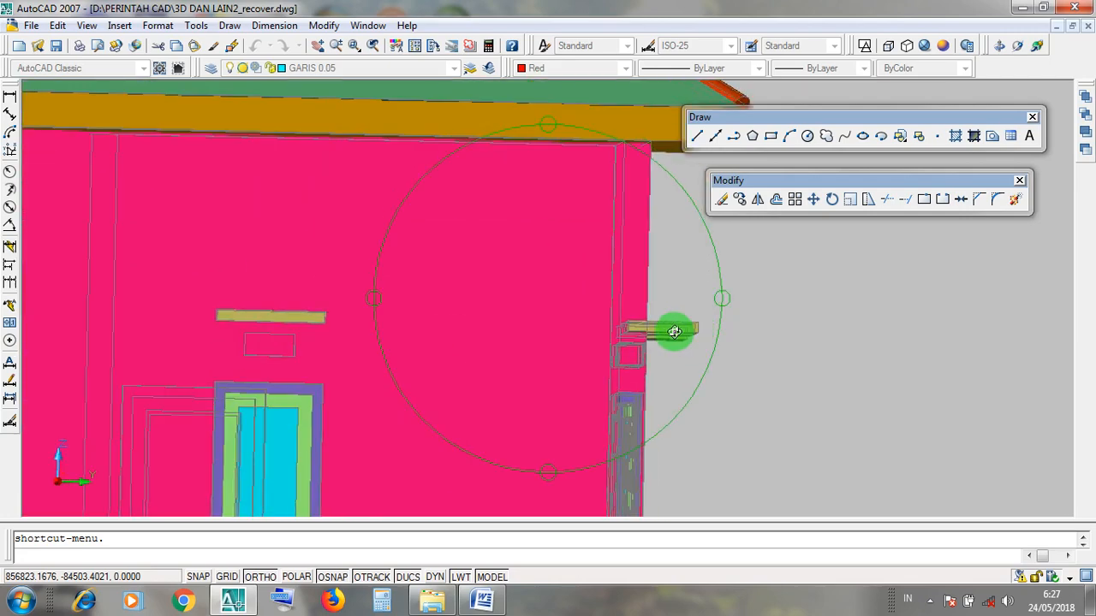
left_click_drag(665, 332, 671, 332)
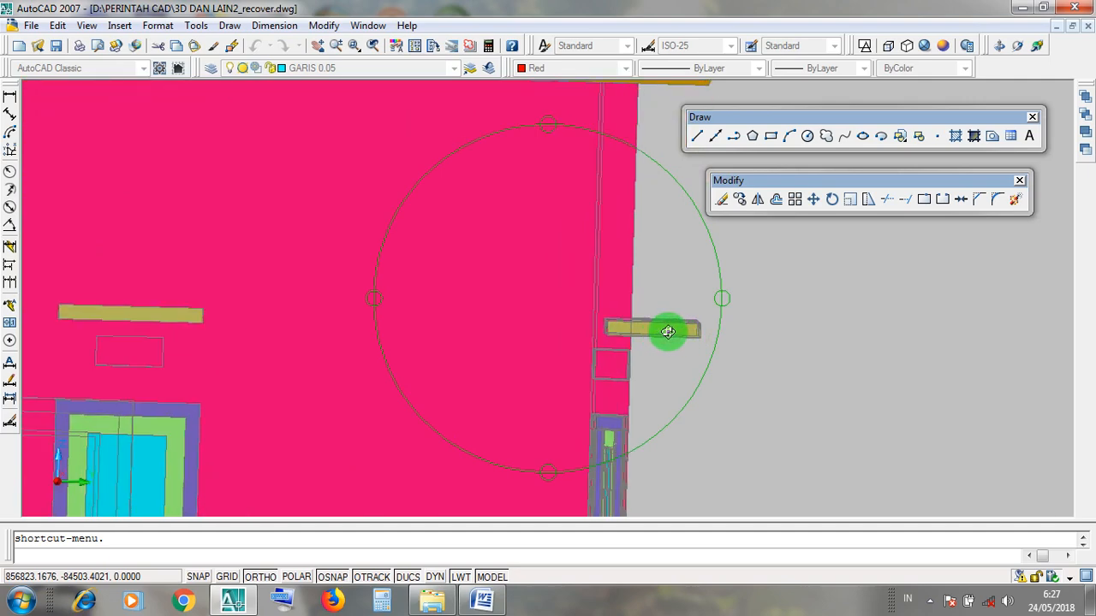
scroll(668, 332, "down", 5)
left_click_drag(656, 392, 666, 386)
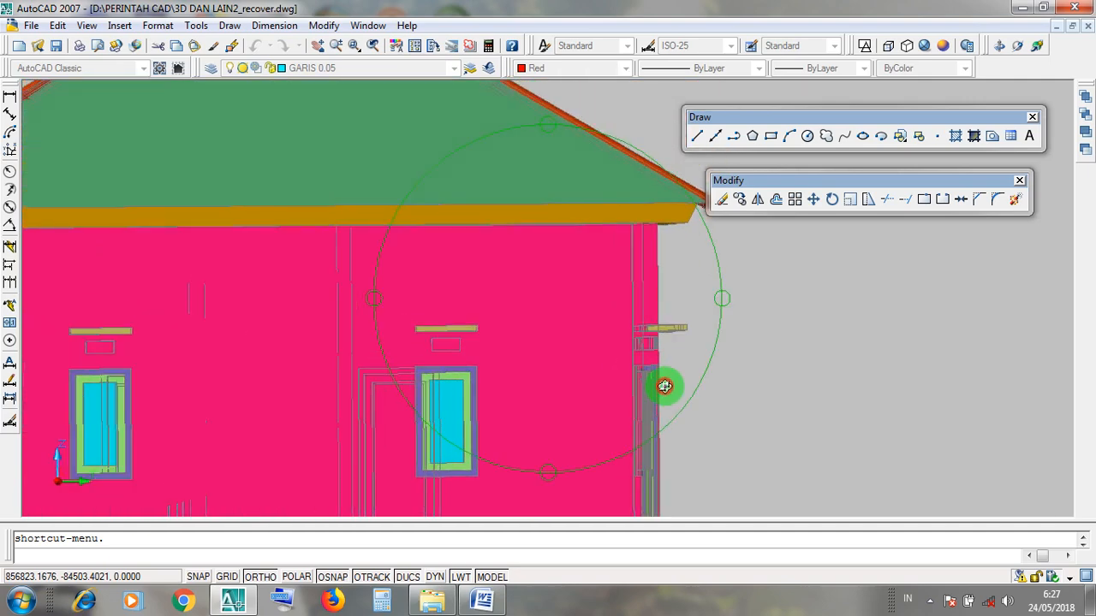
Step: Inspect the canopy beneath the porch beam, as seen from the side with two windows
scroll(665, 386, "down", 2)
middle_click_drag(503, 369, 727, 345)
scroll(727, 345, "down", 1)
scroll(320, 323, "up", 7)
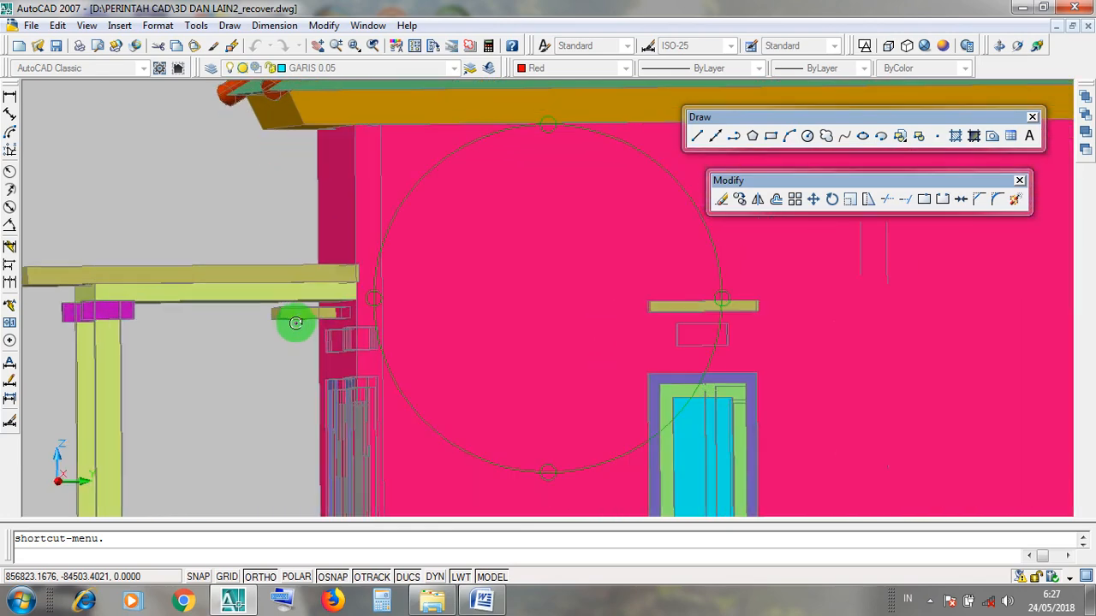
scroll(295, 323, "up", 2)
scroll(305, 311, "down", 3)
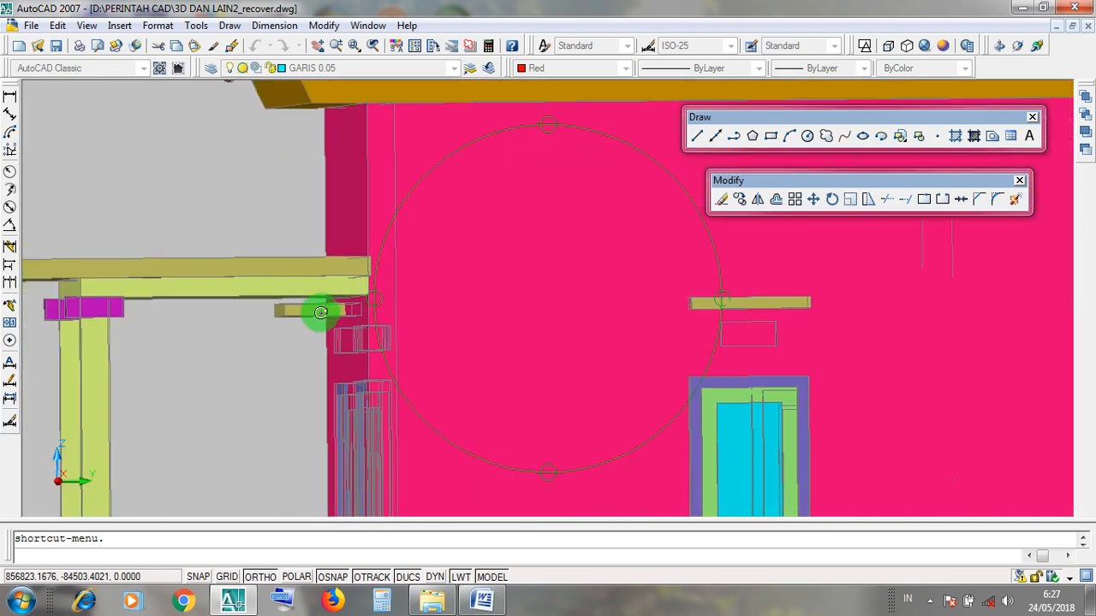
scroll(463, 324, "down", 3)
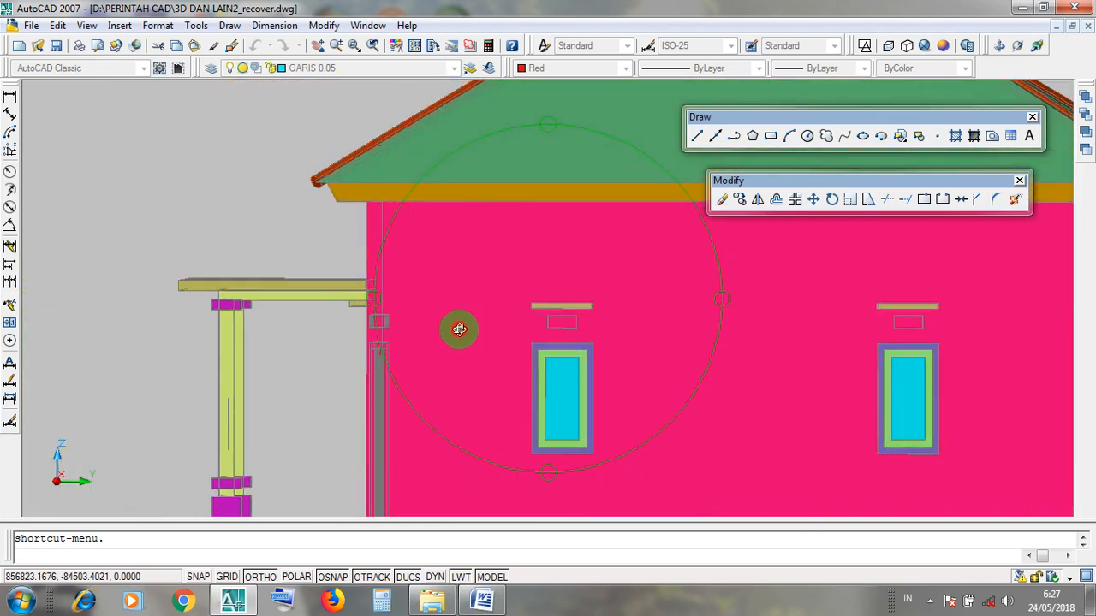
Step: Examine the full two-window side of the 3D house, comparing the canopies at both ends of the wall
left_click_drag(460, 327, 460, 326)
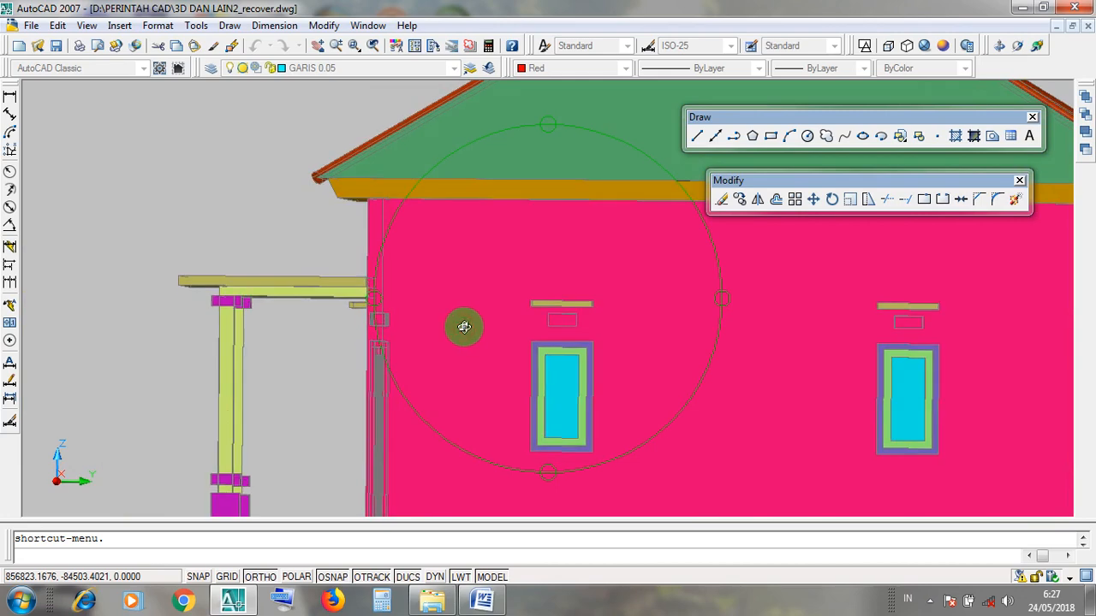
scroll(359, 294, "down", 3)
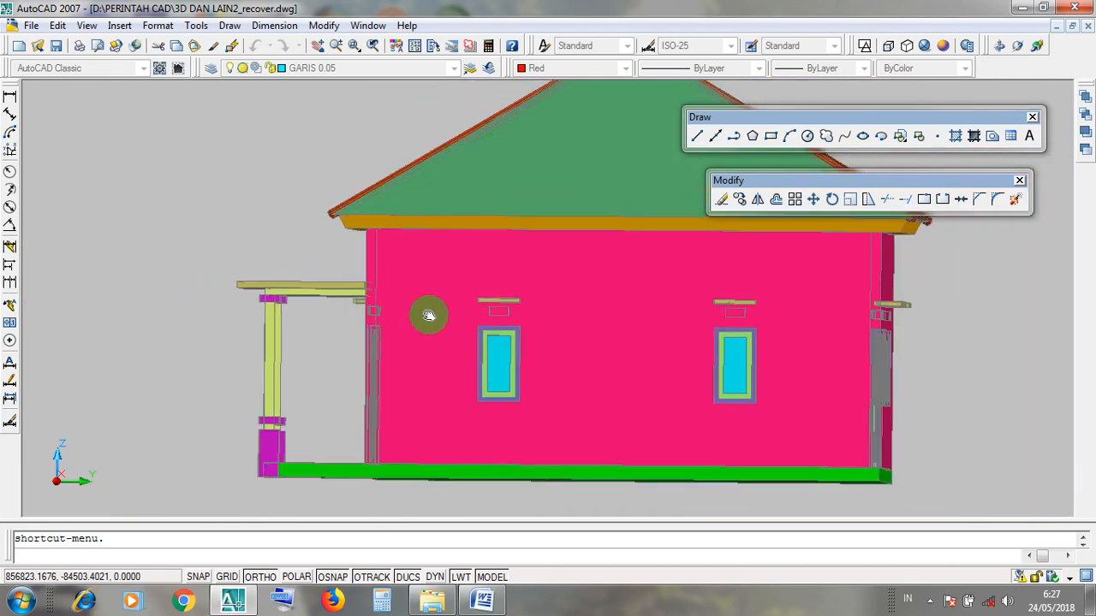
left_click_drag(428, 313, 540, 282)
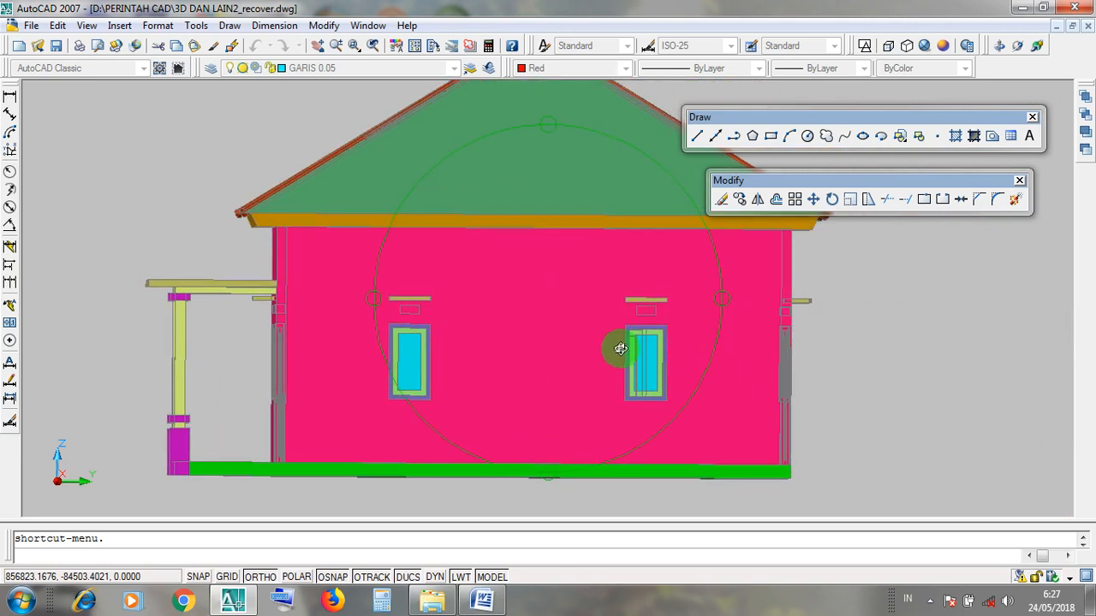
left_click_drag(830, 329, 776, 303)
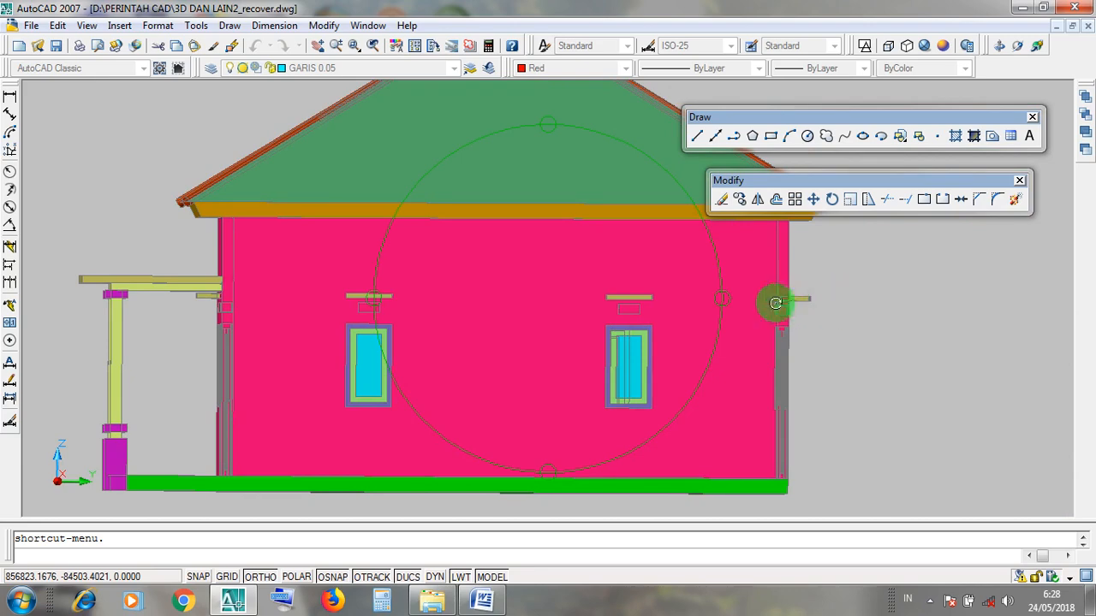
Step: Compare the rear-wall canopy with the canopy beneath the porch beam, viewed from the two-window side of the 3D house
scroll(806, 301, "up", 2)
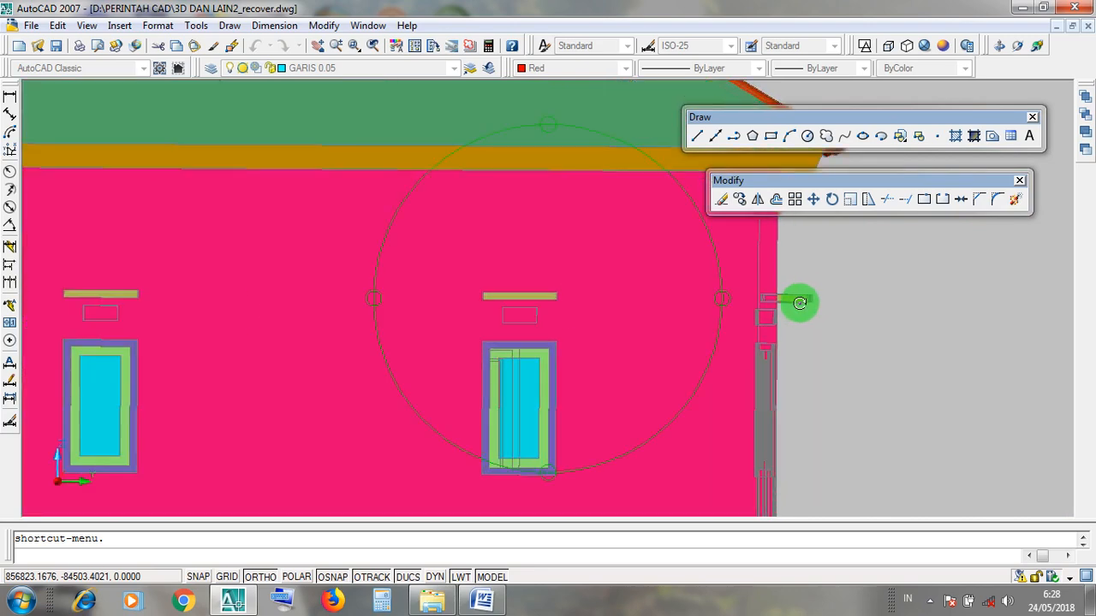
scroll(830, 343, "down", 4)
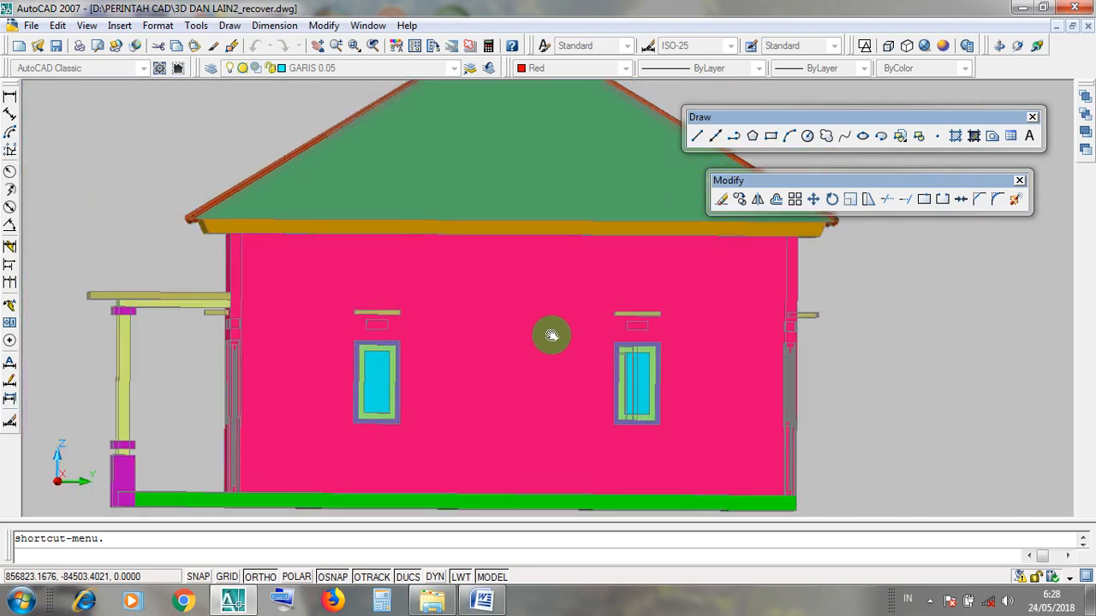
middle_click_drag(405, 335, 631, 321)
scroll(442, 299, "up", 3)
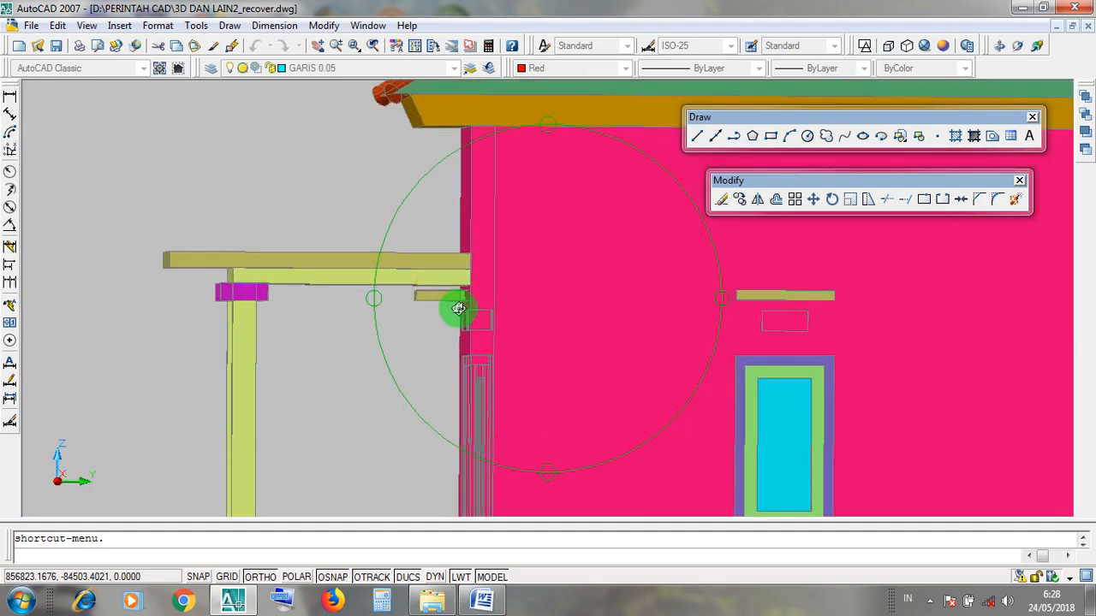
left_click_drag(441, 297, 439, 296)
scroll(454, 303, "down", 5)
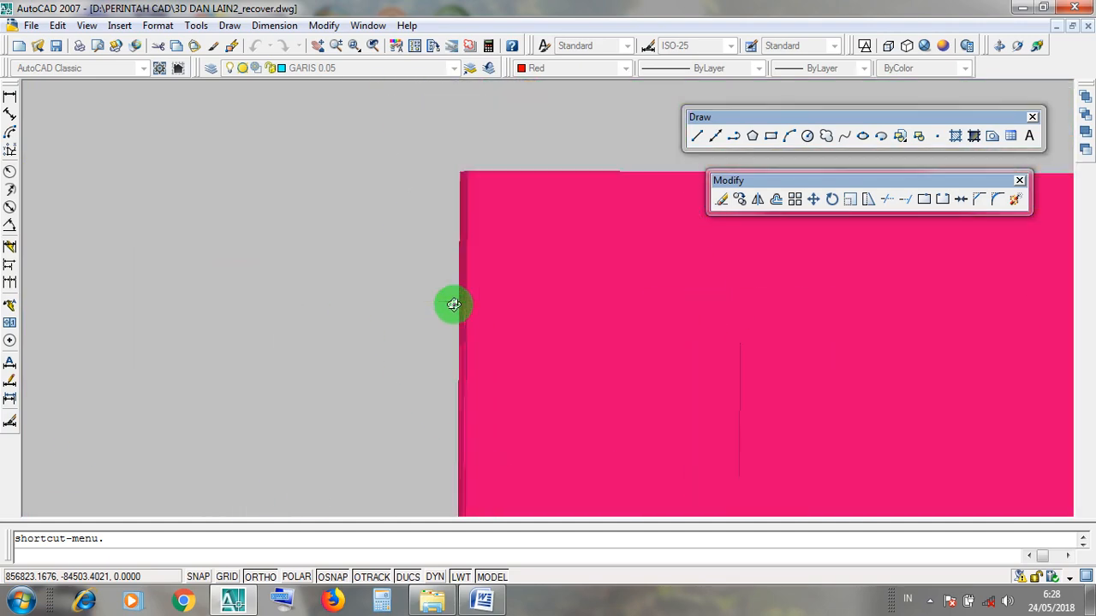
Step: Orbit the 3D house to a raised front corner view and examine the canopy over the front double window
left_click_drag(458, 305, 386, 314)
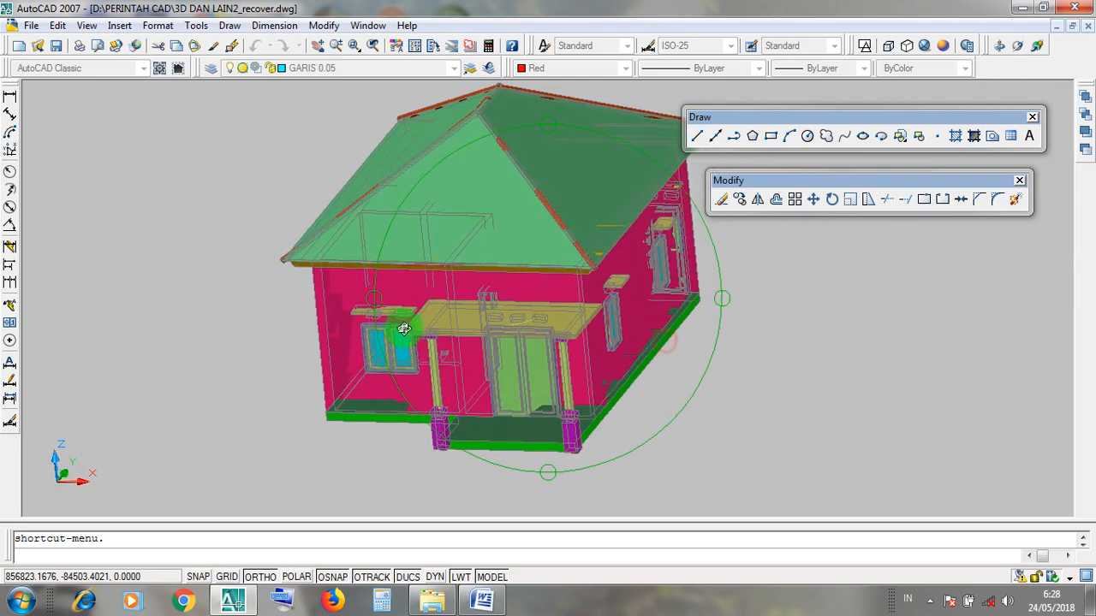
scroll(377, 315, "up", 2)
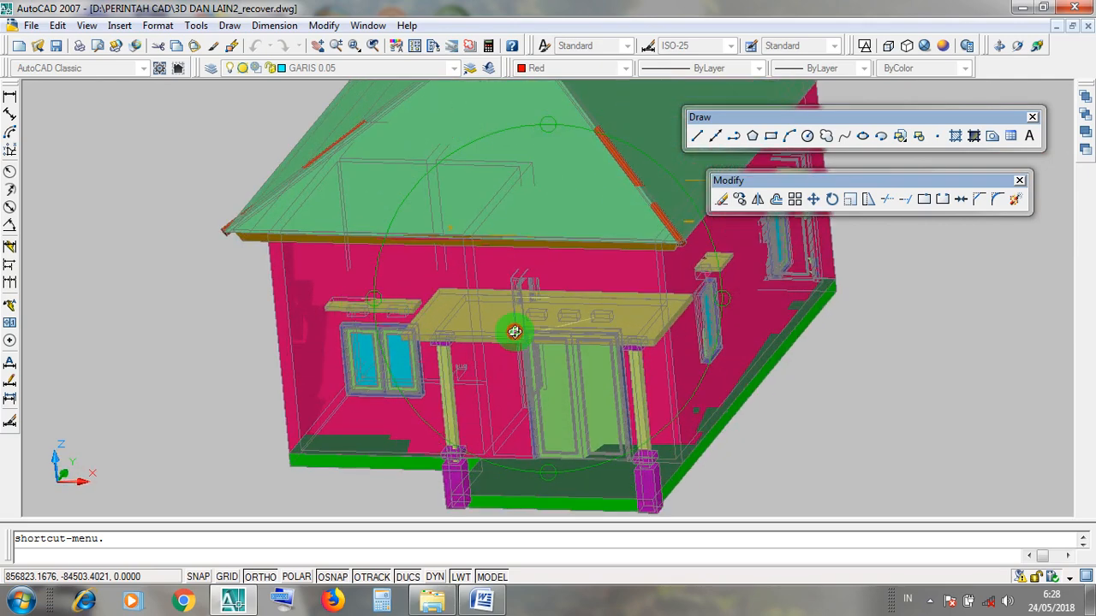
scroll(352, 313, "up", 2)
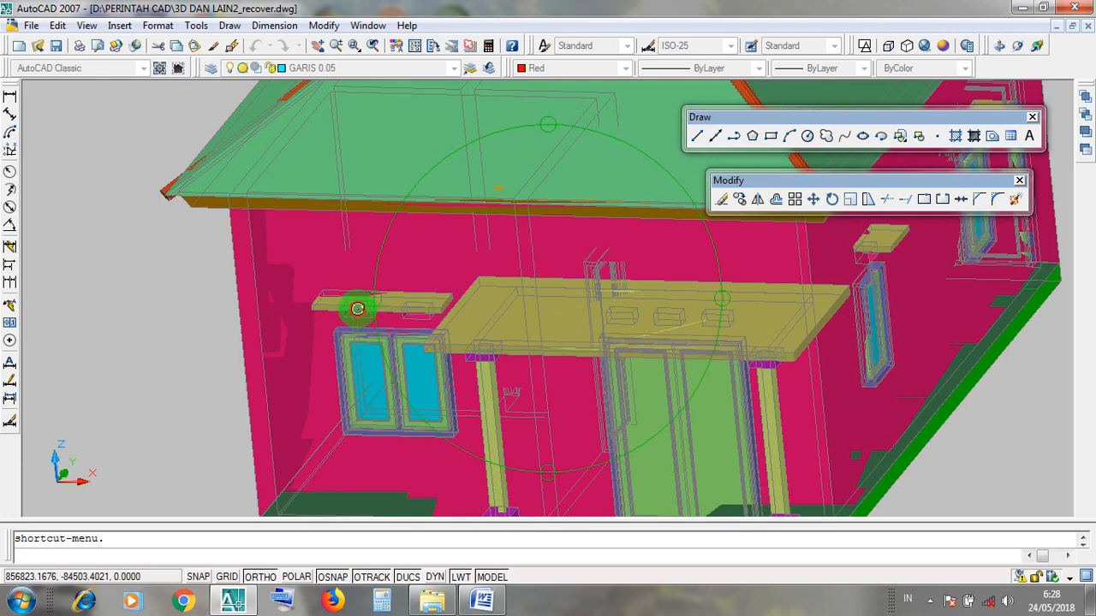
scroll(380, 330, "down", 7)
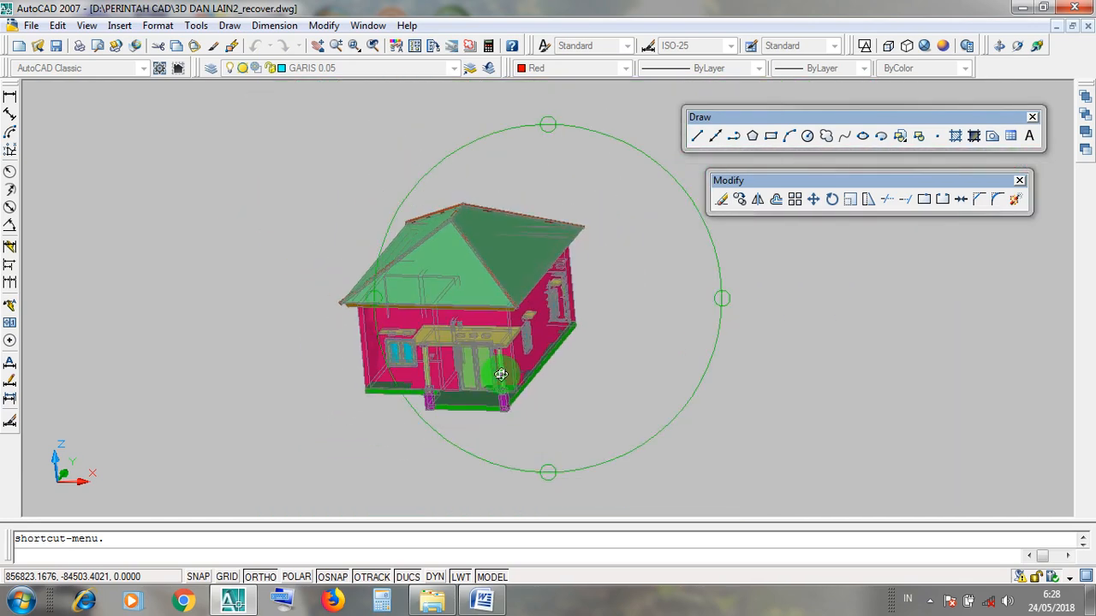
Step: Orbit back to the two-window side and inspect how the front canopy projects from the wall below the porch beam
left_click_drag(527, 381, 479, 291)
scroll(426, 320, "up", 4)
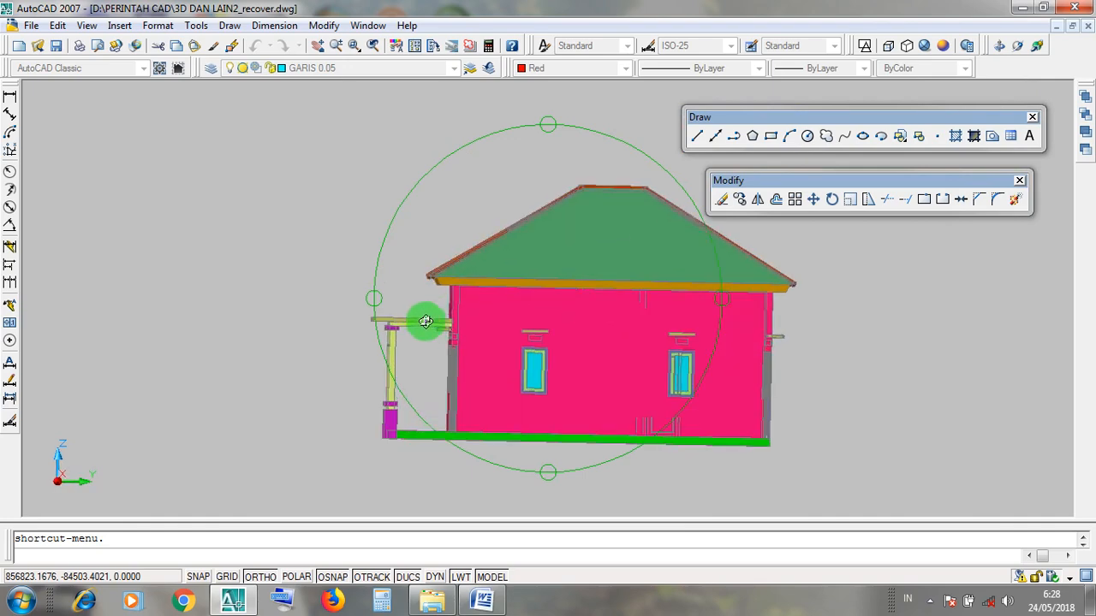
mouse_move(441, 338)
left_mouse_down()
mouse_move(399, 348)
mouse_move(433, 342)
left_mouse_up()
scroll(443, 334, "up", 5)
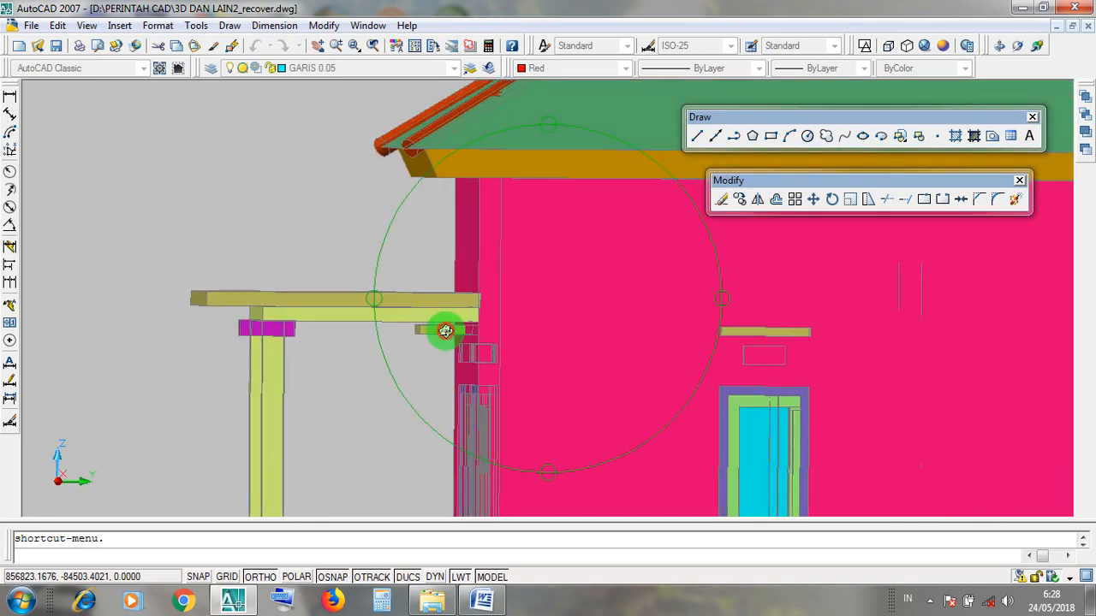
scroll(433, 343, "down", 4)
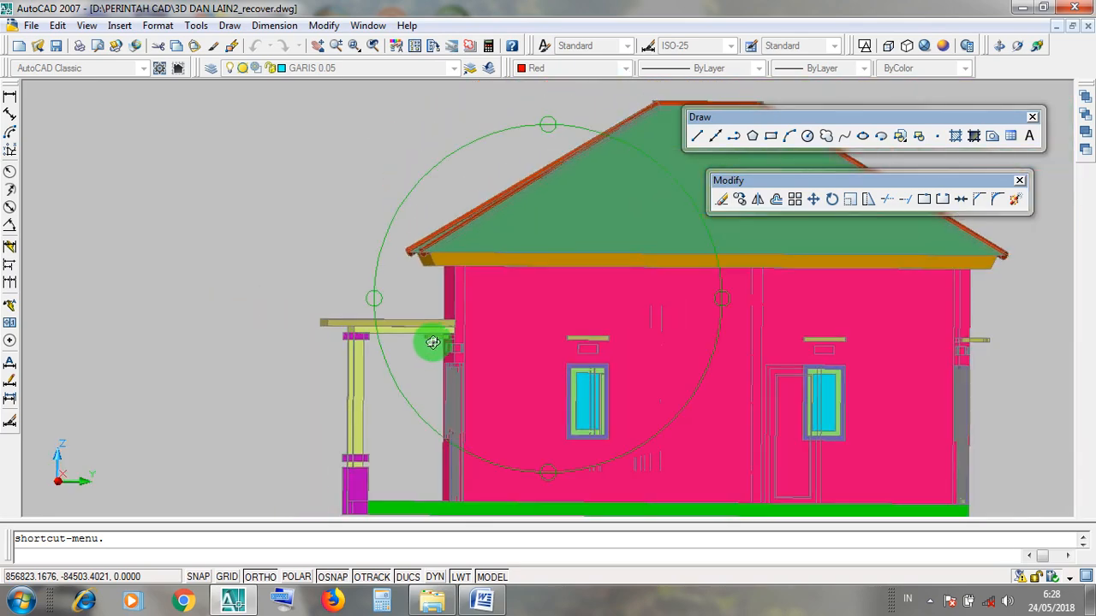
scroll(413, 330, "up", 3)
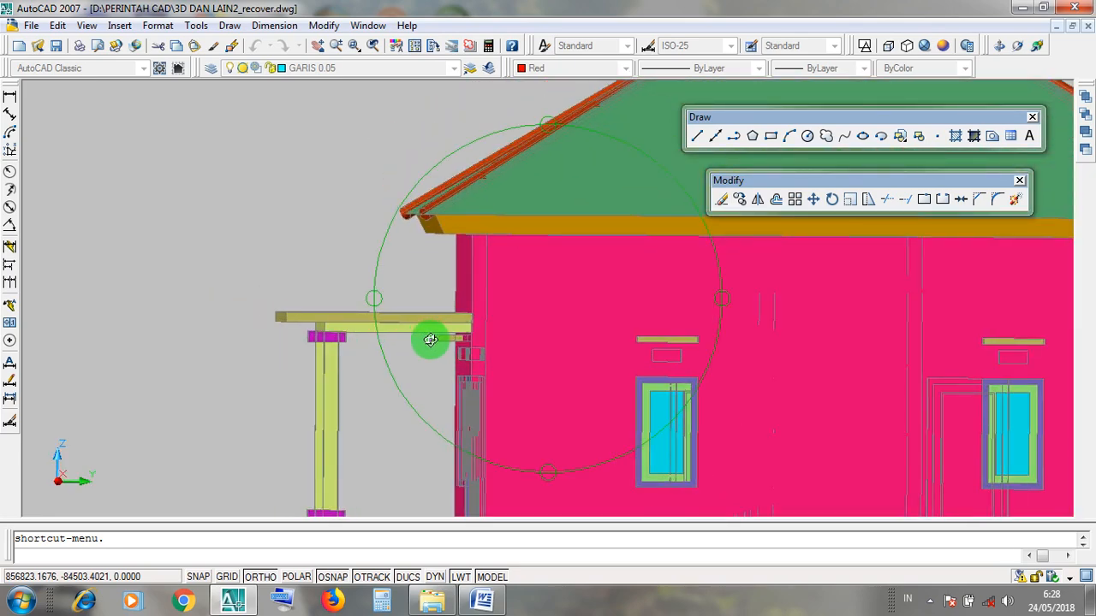
scroll(439, 340, "up", 2)
scroll(420, 339, "down", 5)
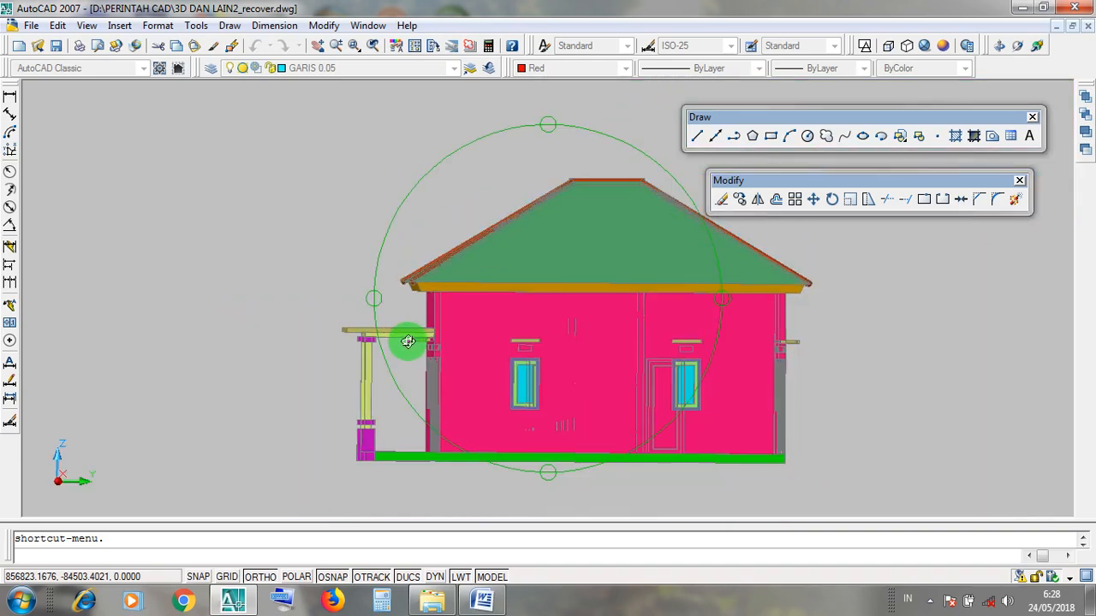
Step: Orbit the 3D house to the windowless side wall and inspect the front canopy beside the porch
left_click_drag(403, 338, 558, 314)
scroll(661, 421, "up", 4)
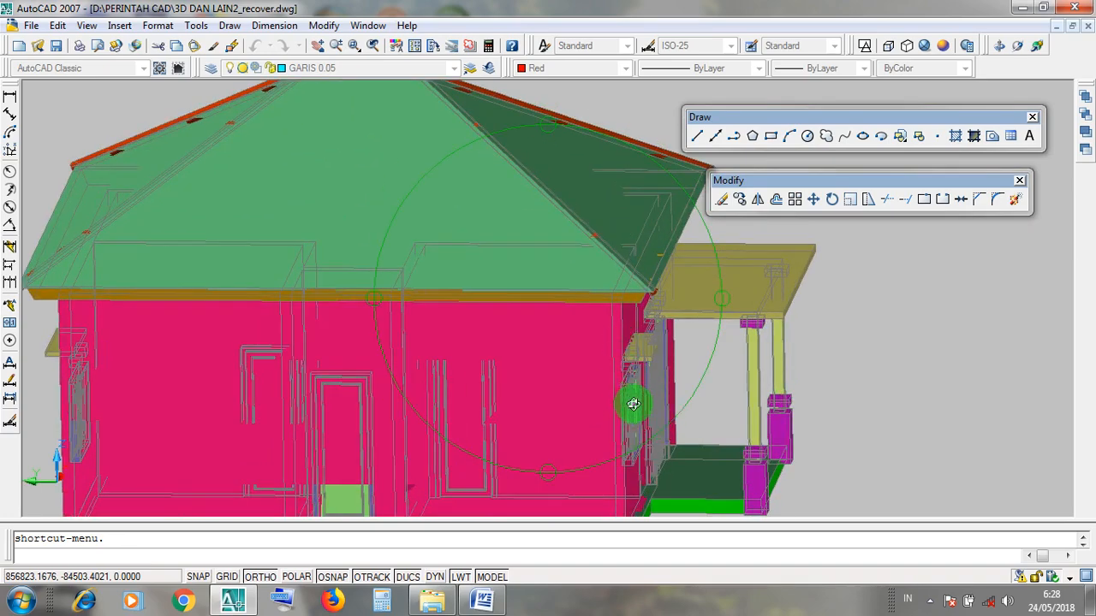
left_click_drag(634, 372, 453, 345)
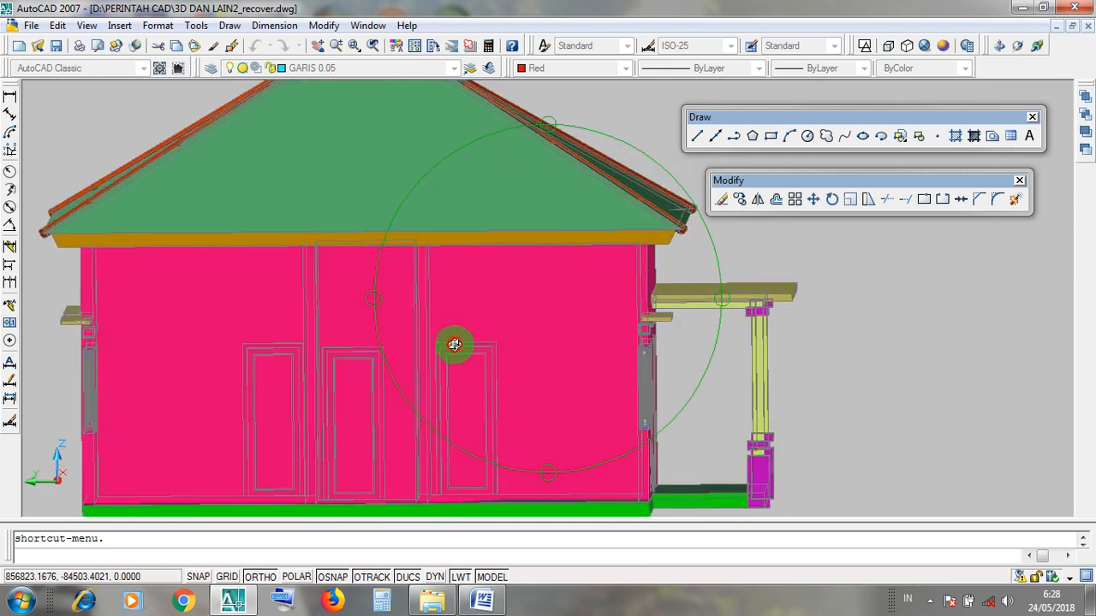
scroll(715, 299, "up", 2)
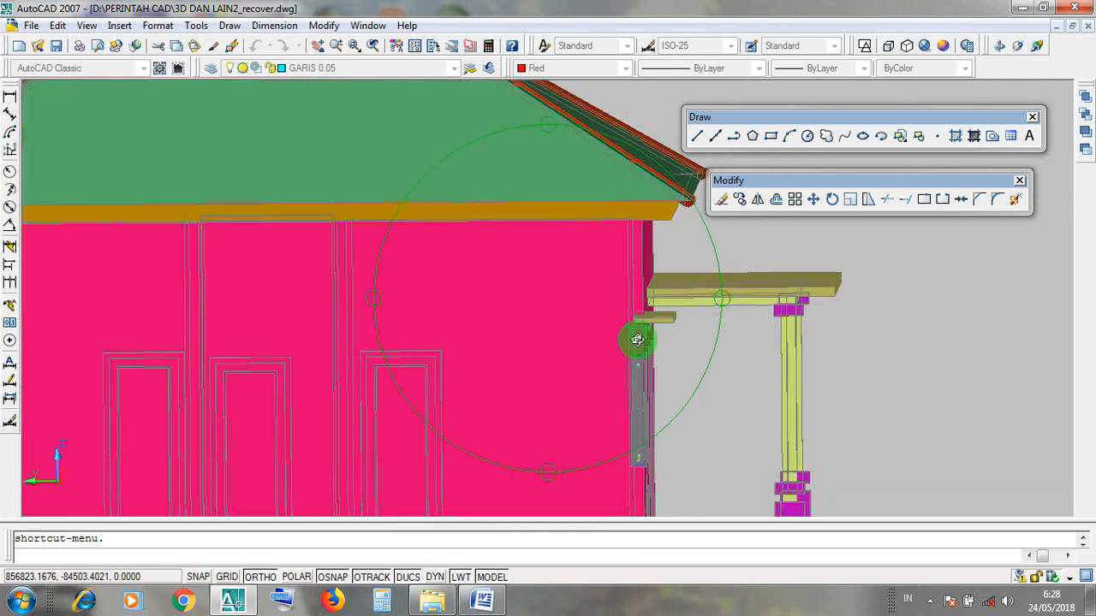
left_click_drag(656, 326, 646, 376)
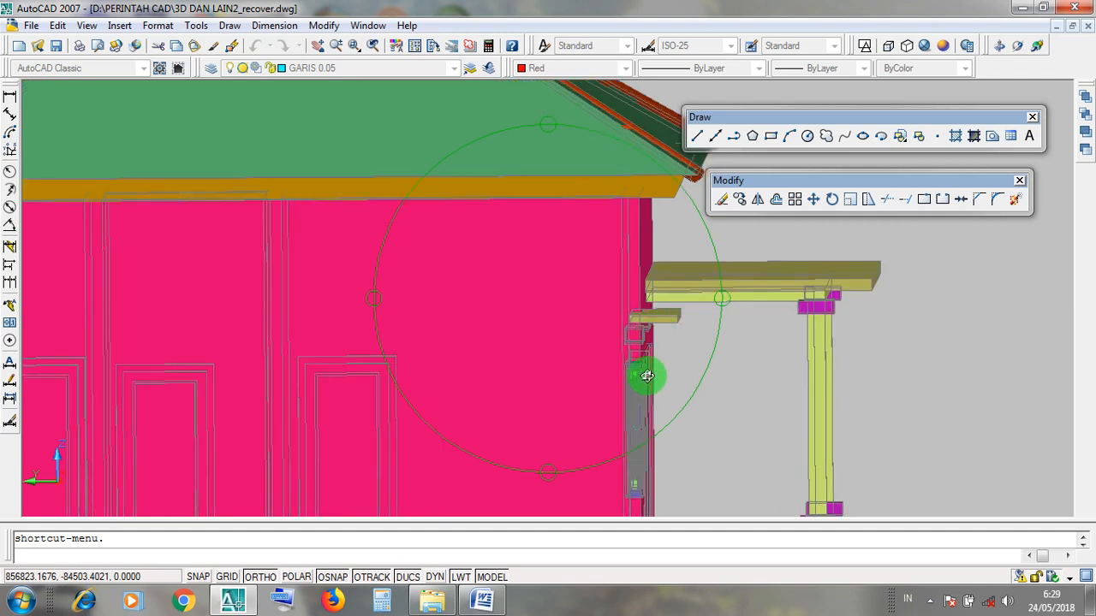
left_click_drag(664, 321, 664, 322)
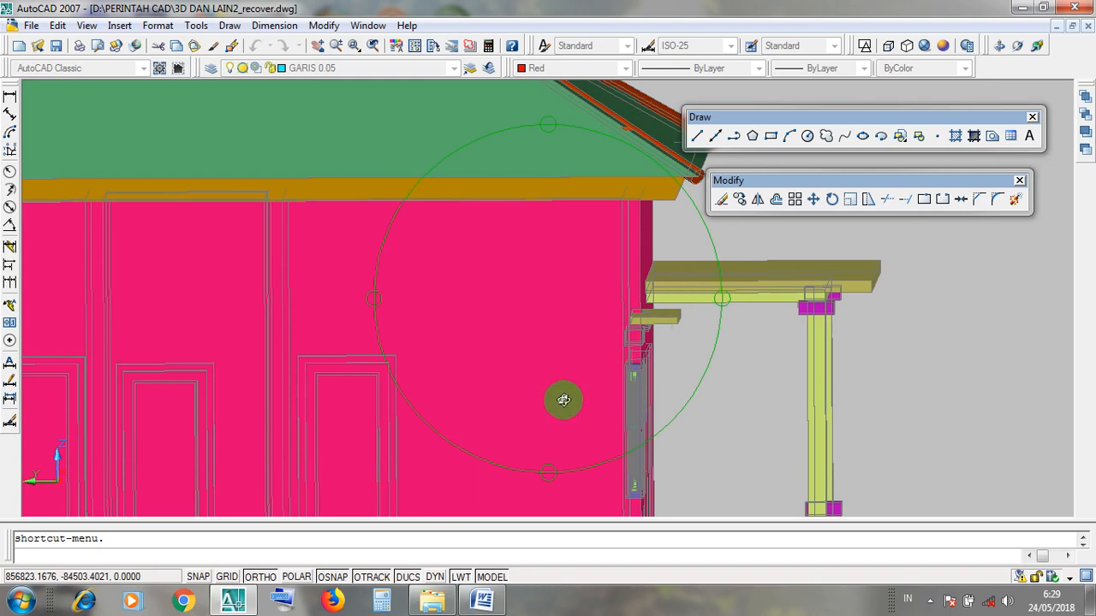
Step: Orbit the 3D house back to a full view of the side with two windows
scroll(561, 400, "down", 4)
left_click_drag(560, 403, 573, 345)
scroll(535, 366, "up", 3)
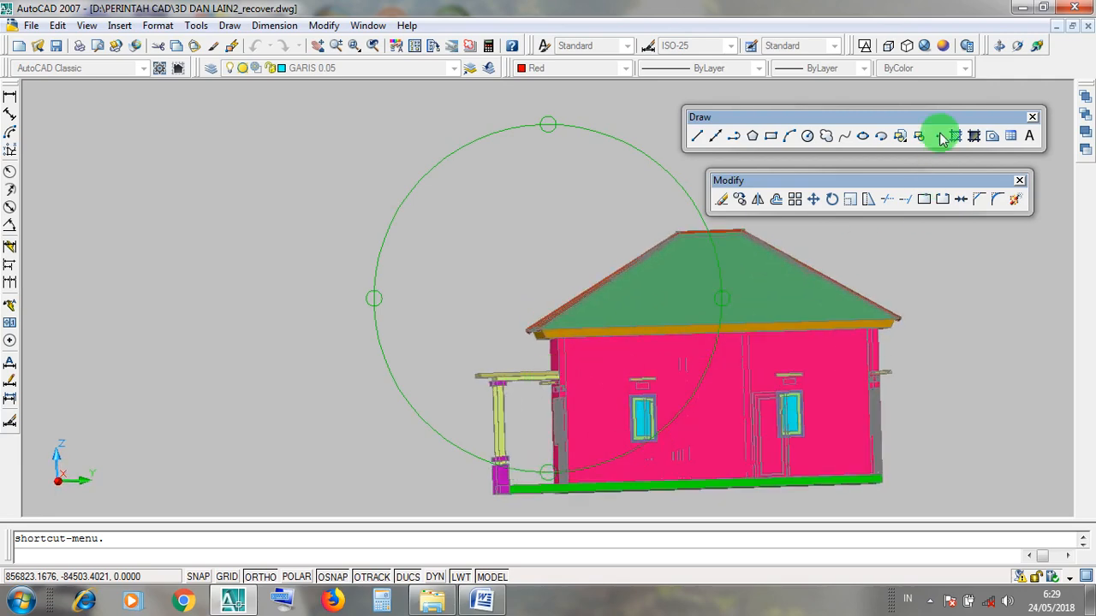
Step: Switch back to the LATIHAN RUMAH 2D drawing and clear the selection of both canopy rectangles on the original side elevation
left_click(1055, 31)
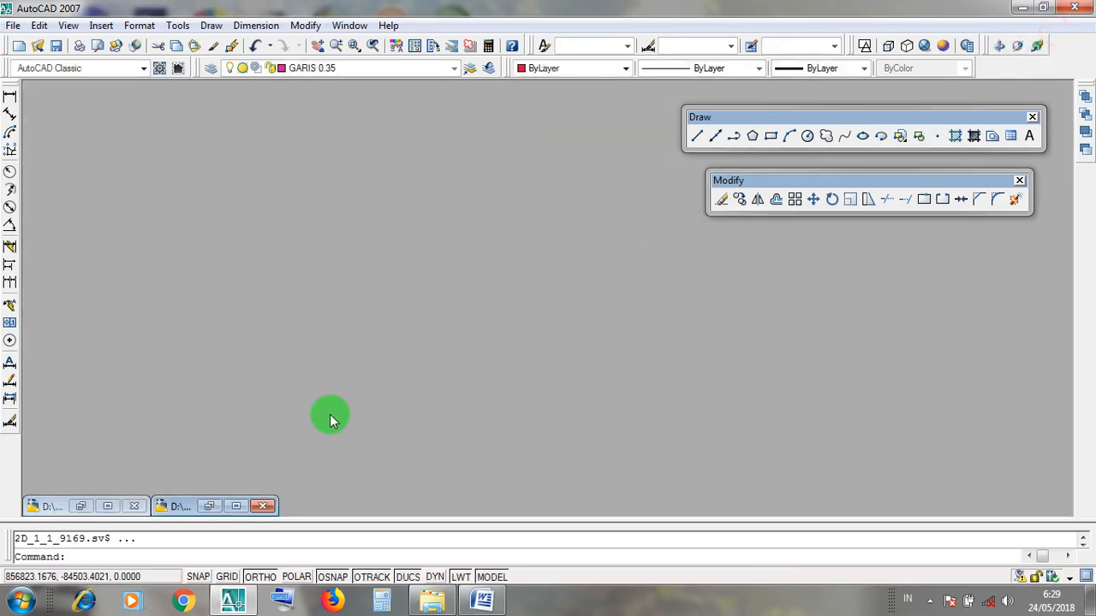
left_click(239, 509)
scroll(533, 346, "down", 3)
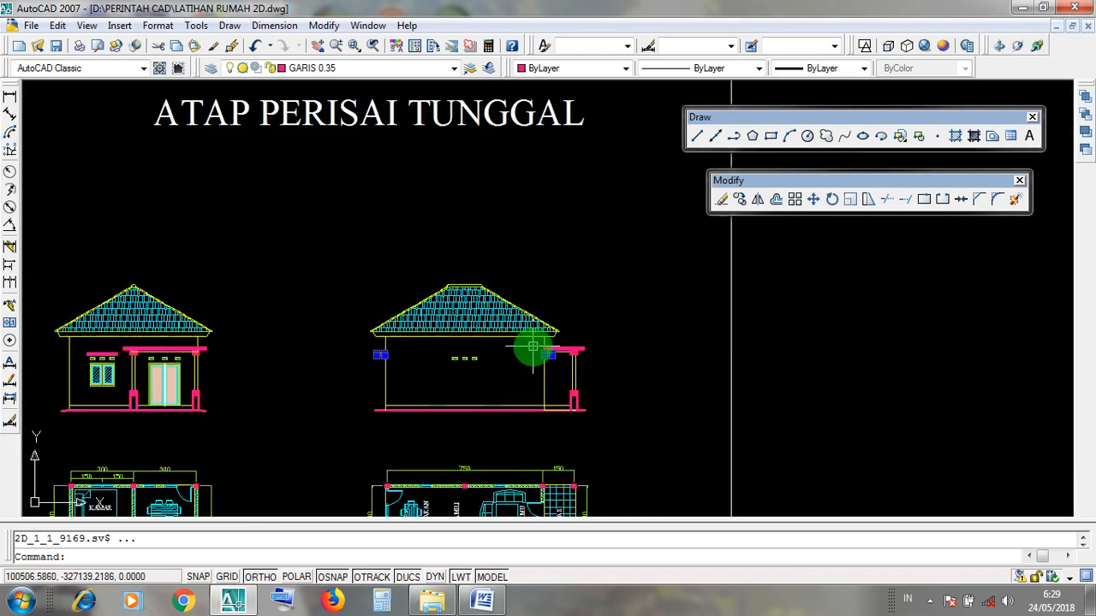
scroll(528, 348, "up", 5)
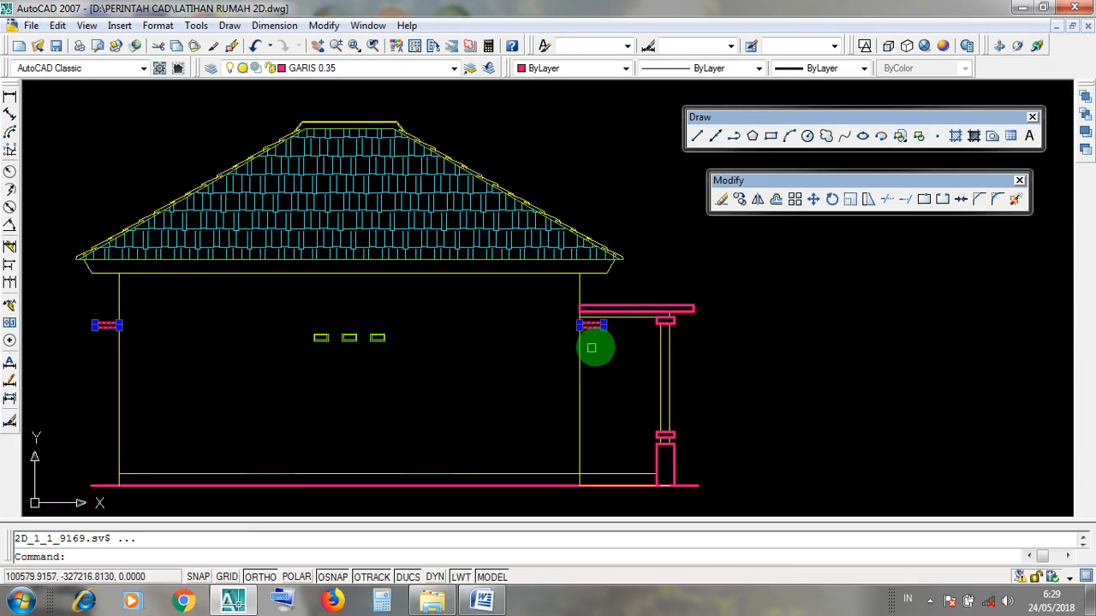
key("Escape")
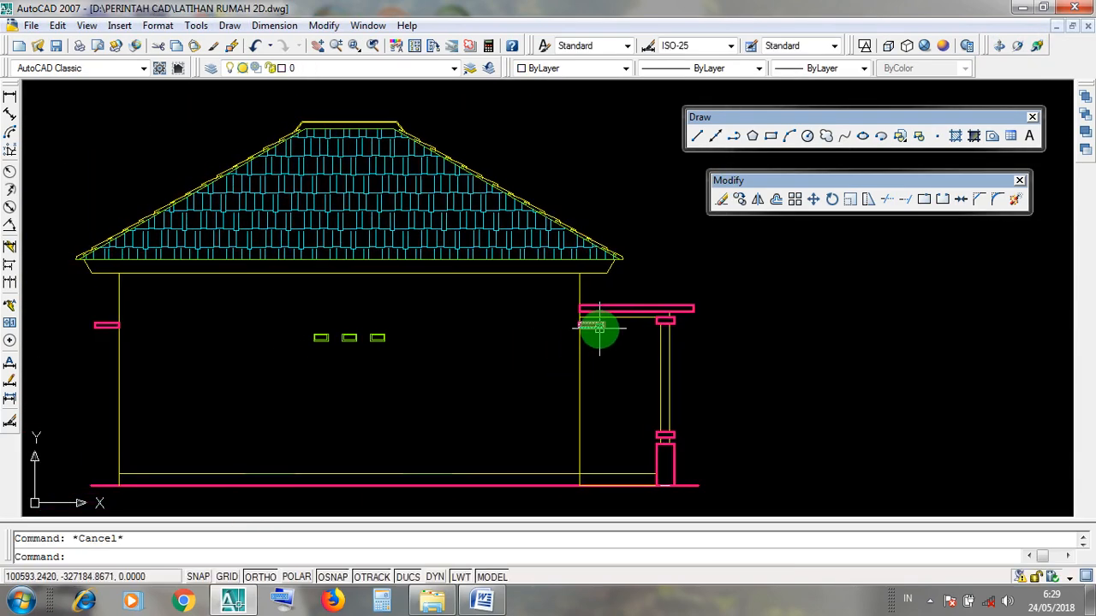
left_click(107, 328)
key("Escape")
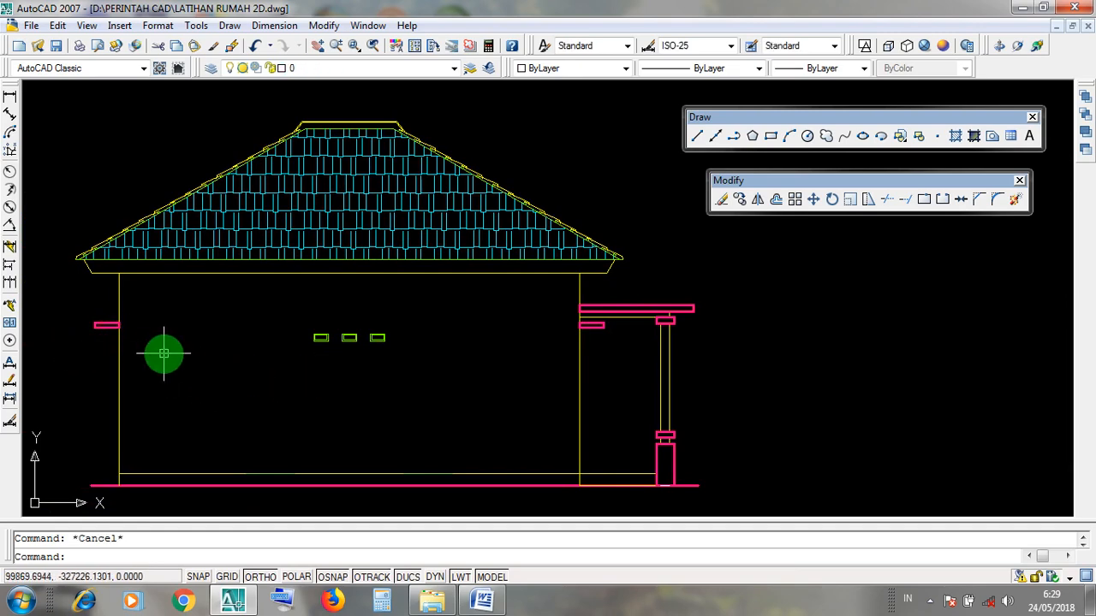
Step: Examine the mirrored side elevation, checking the canopy under the porch beam, the adjoining wall line and the rear canopy
scroll(231, 371, "down", 5)
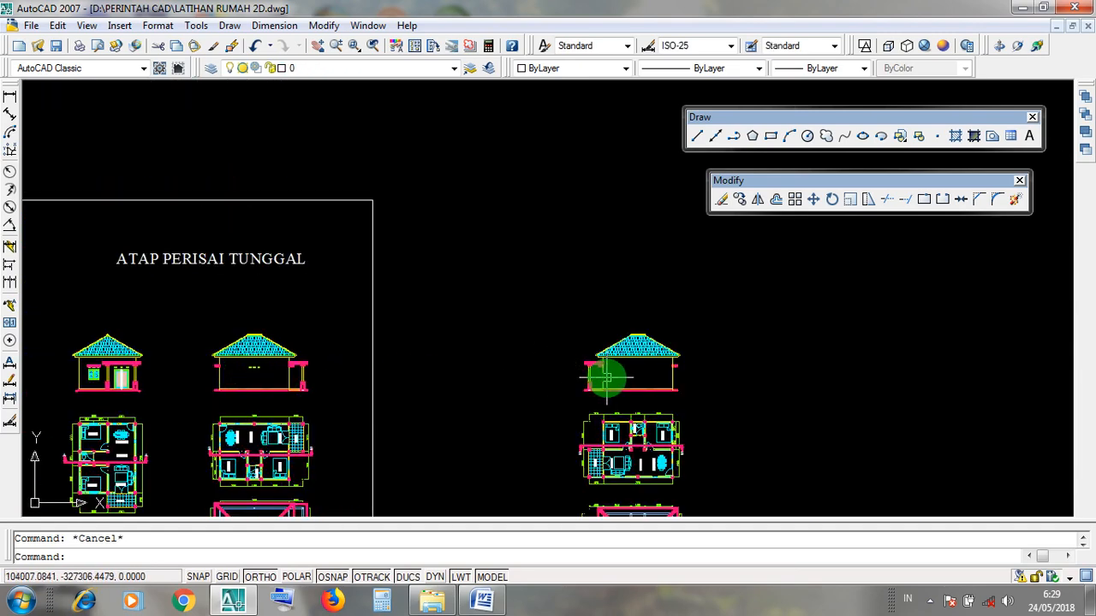
scroll(606, 377, "up", 5)
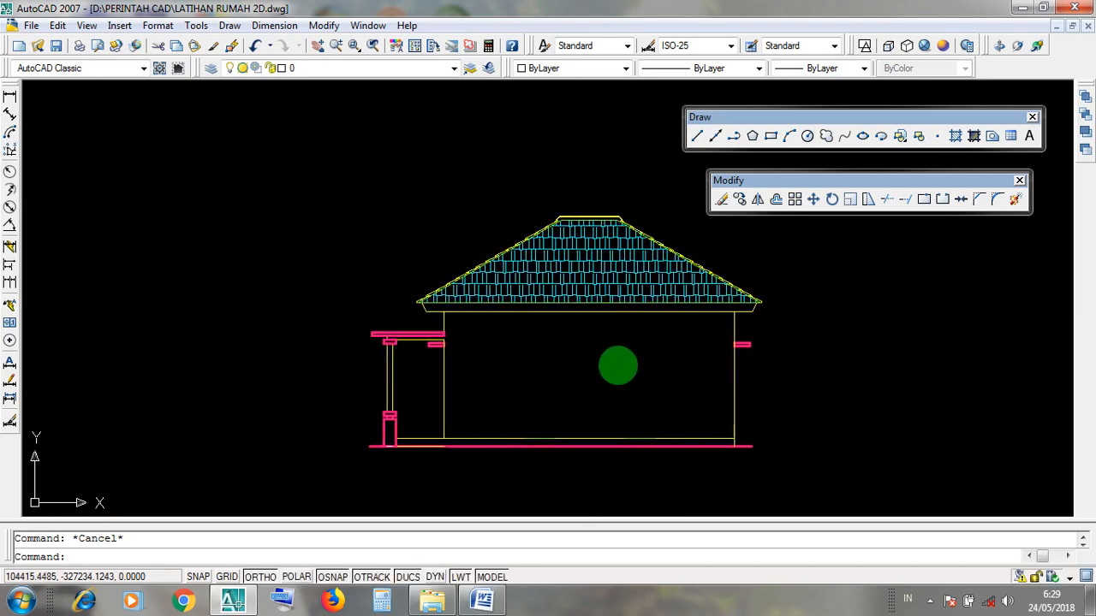
scroll(618, 366, "up", 2)
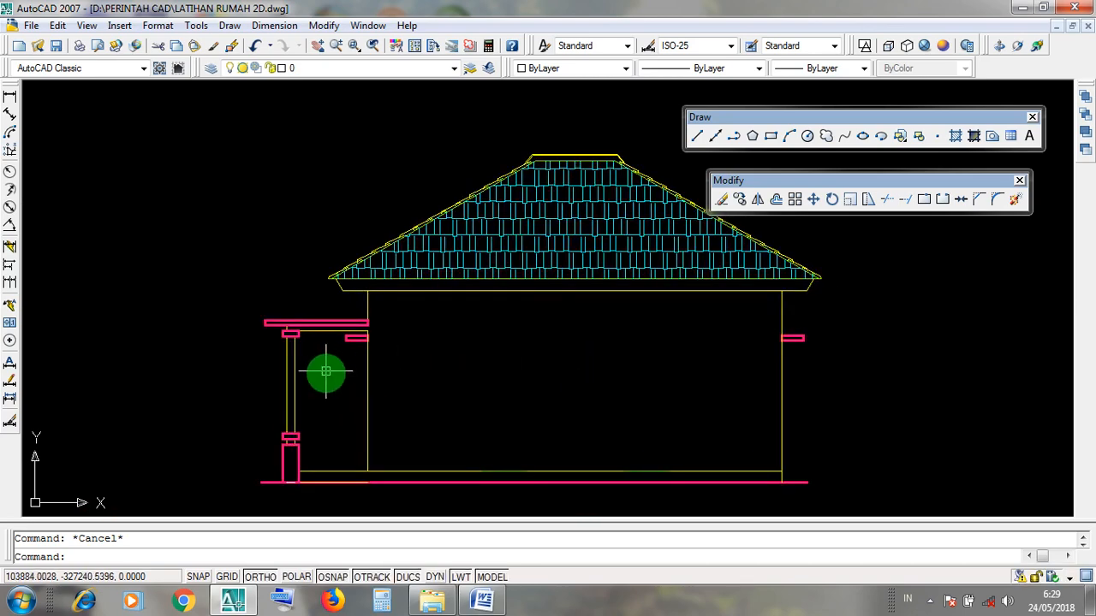
scroll(348, 356, "up", 5)
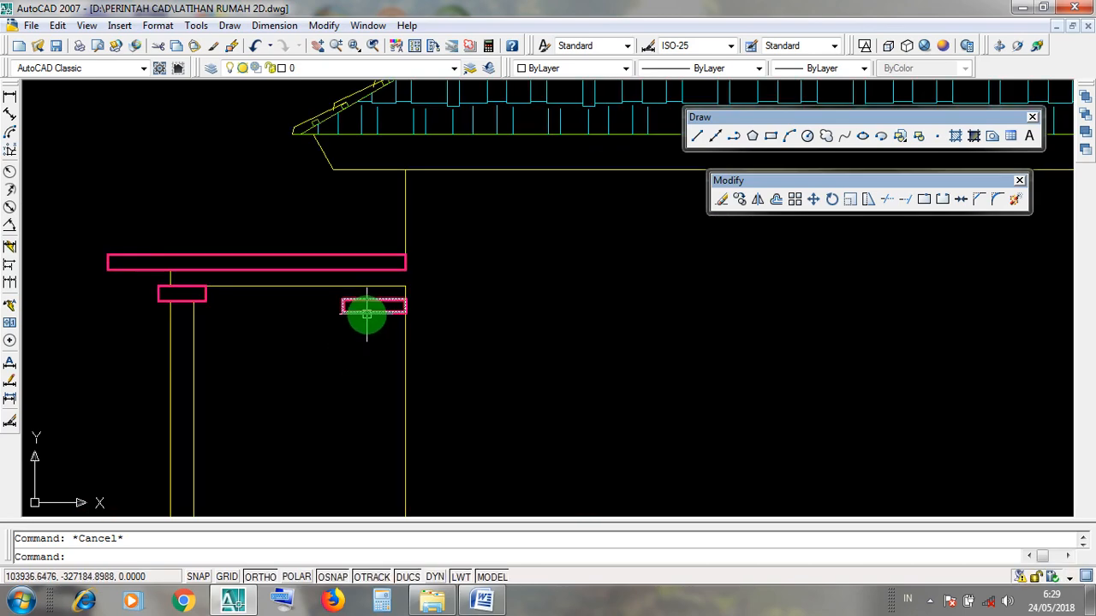
scroll(374, 378, "down", 4)
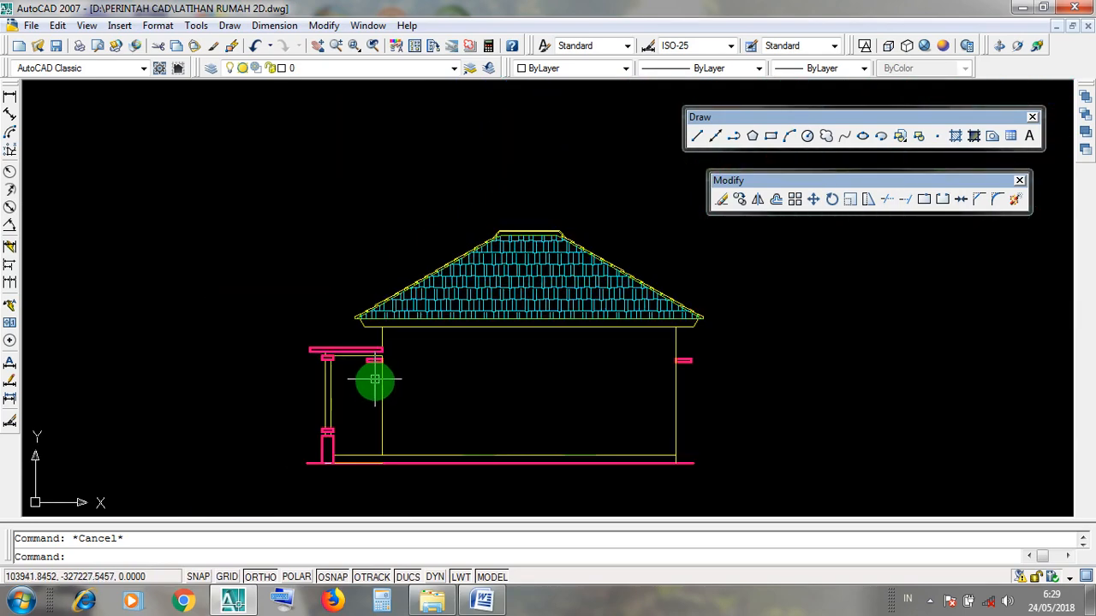
scroll(374, 378, "up", 3)
middle_click_drag(374, 387, 313, 310)
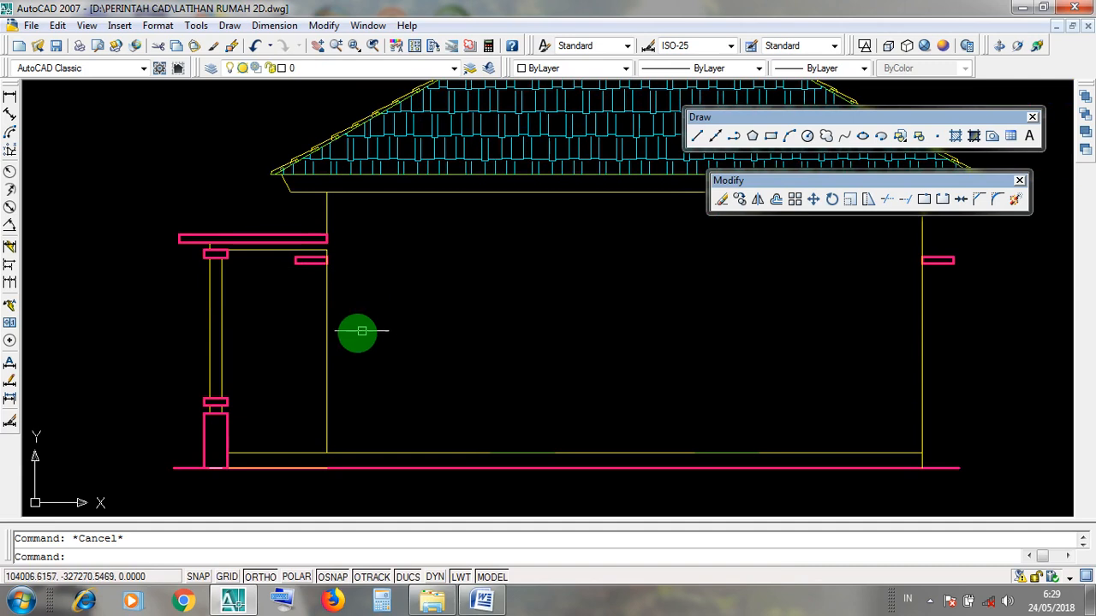
scroll(298, 257, "up", 3)
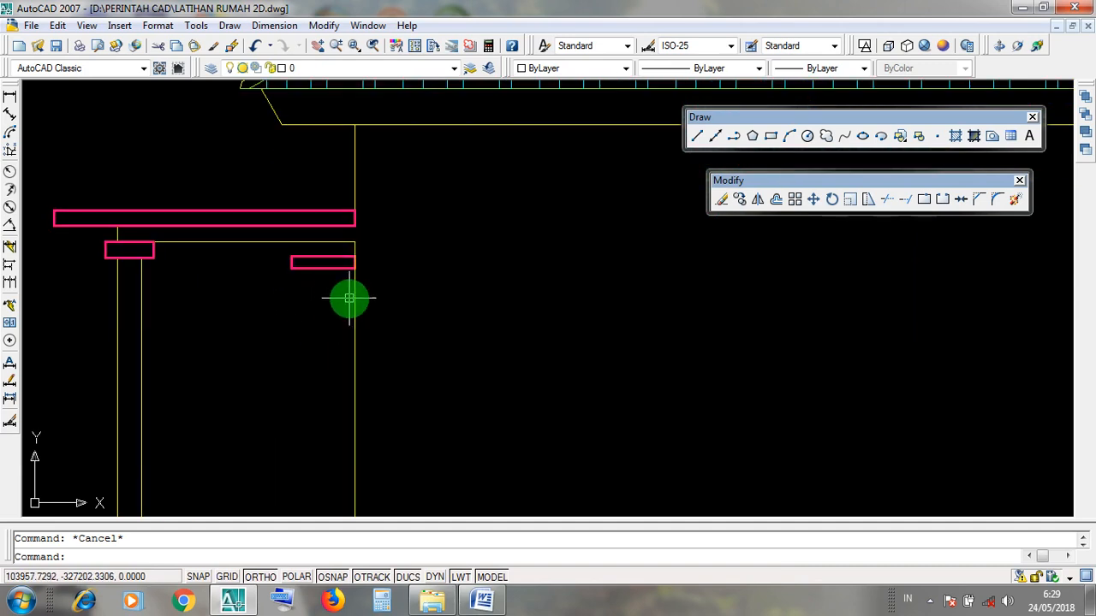
scroll(351, 298, "down", 2)
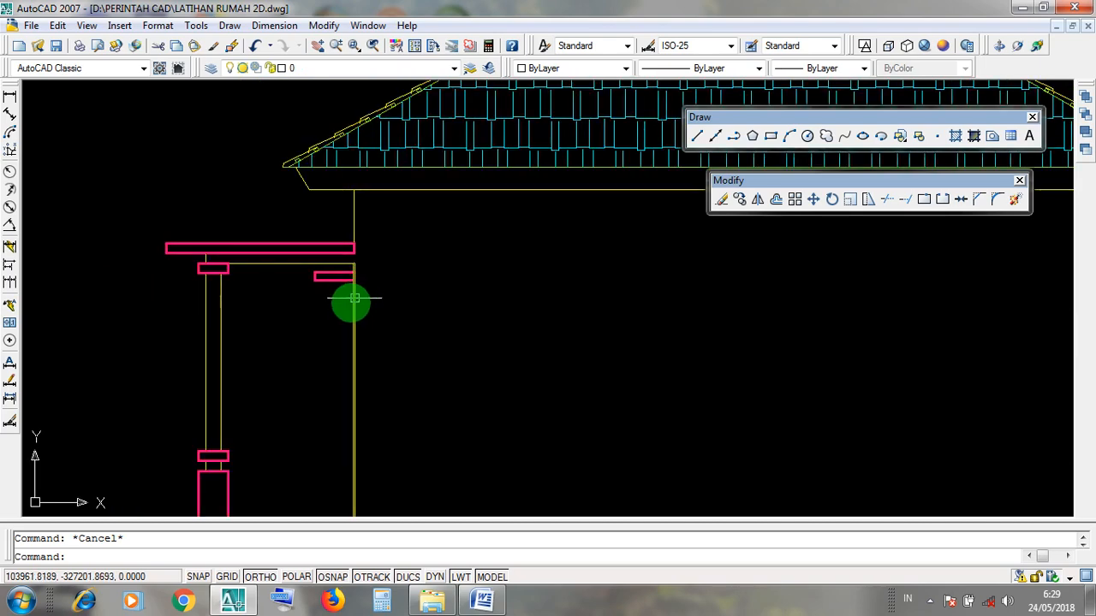
scroll(322, 258, "up", 2)
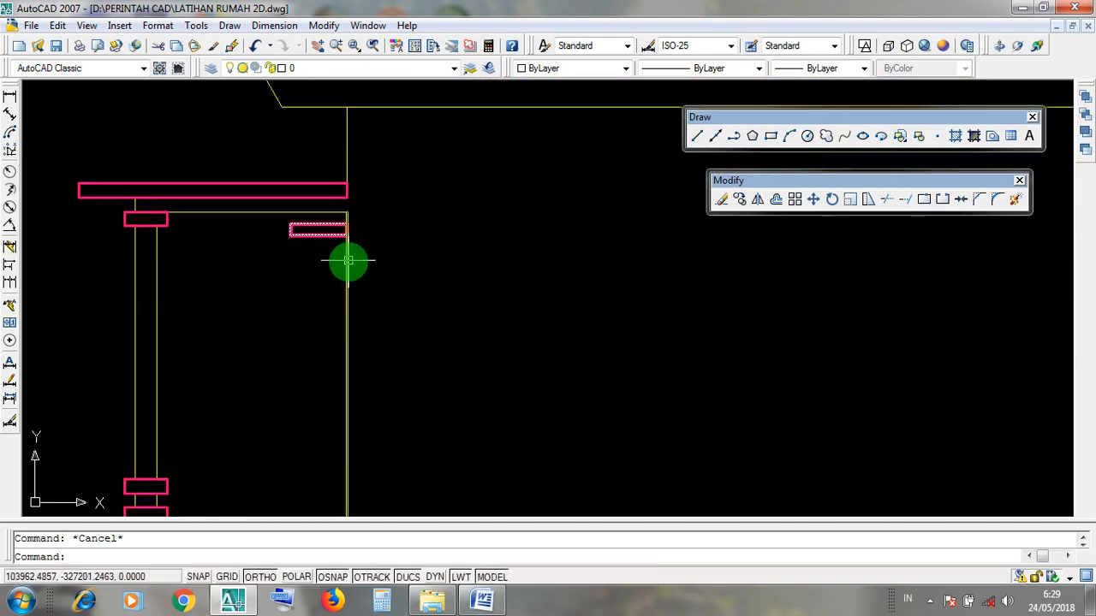
scroll(330, 262, "down", 2)
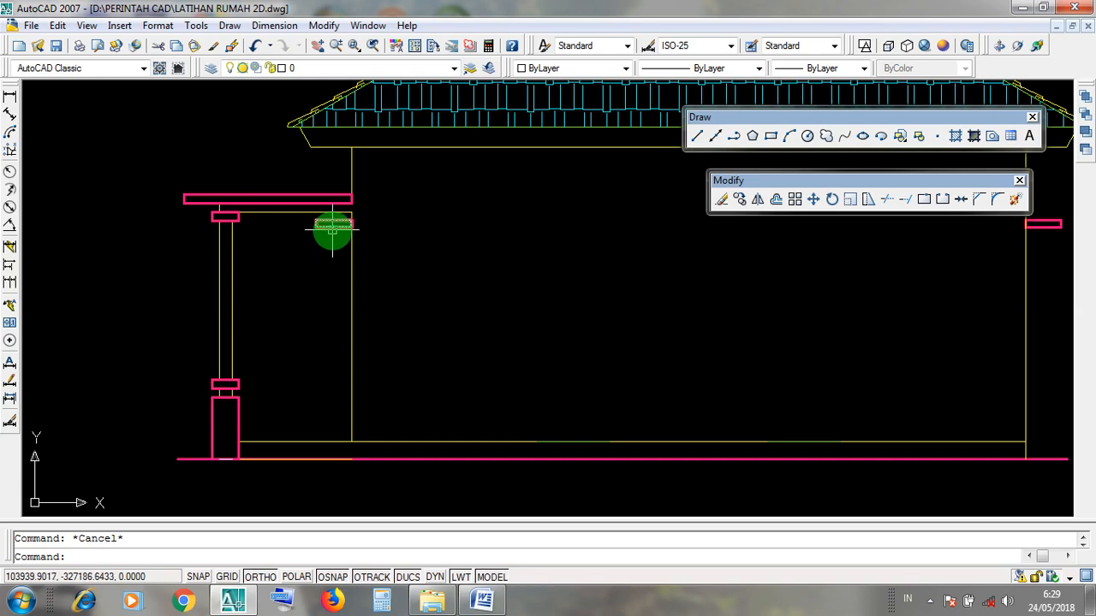
mouse_move(331, 228)
middle_mouse_down()
mouse_move(168, 281)
mouse_move(181, 257)
mouse_move(213, 260)
middle_mouse_up()
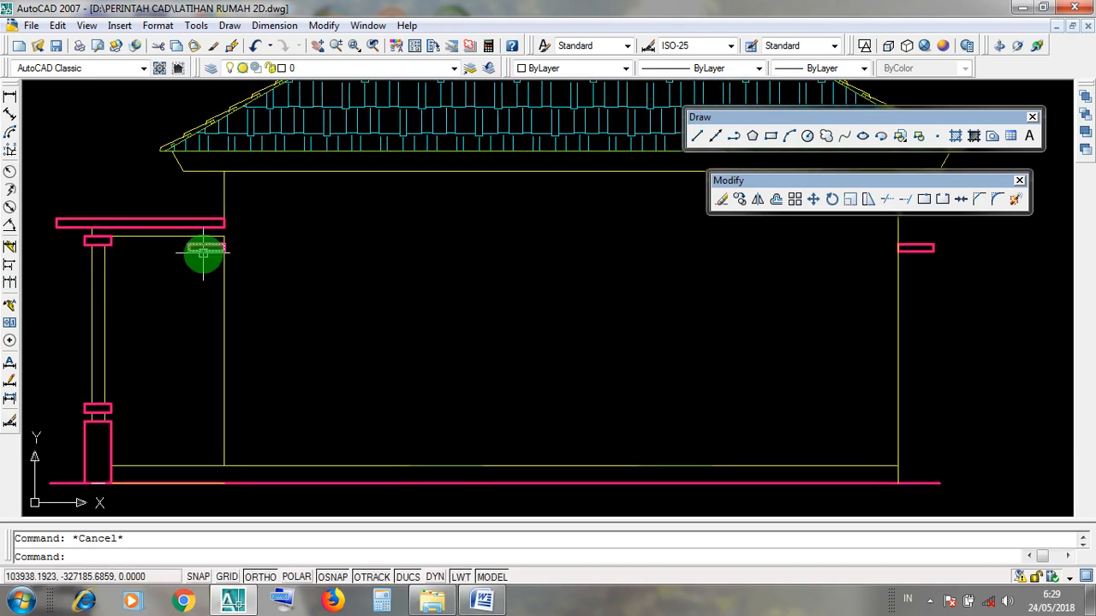
Step: Erase the small canopy rectangle beneath the porch beam on the mirrored side elevation
scroll(248, 304, "down", 3)
scroll(231, 287, "up", 2)
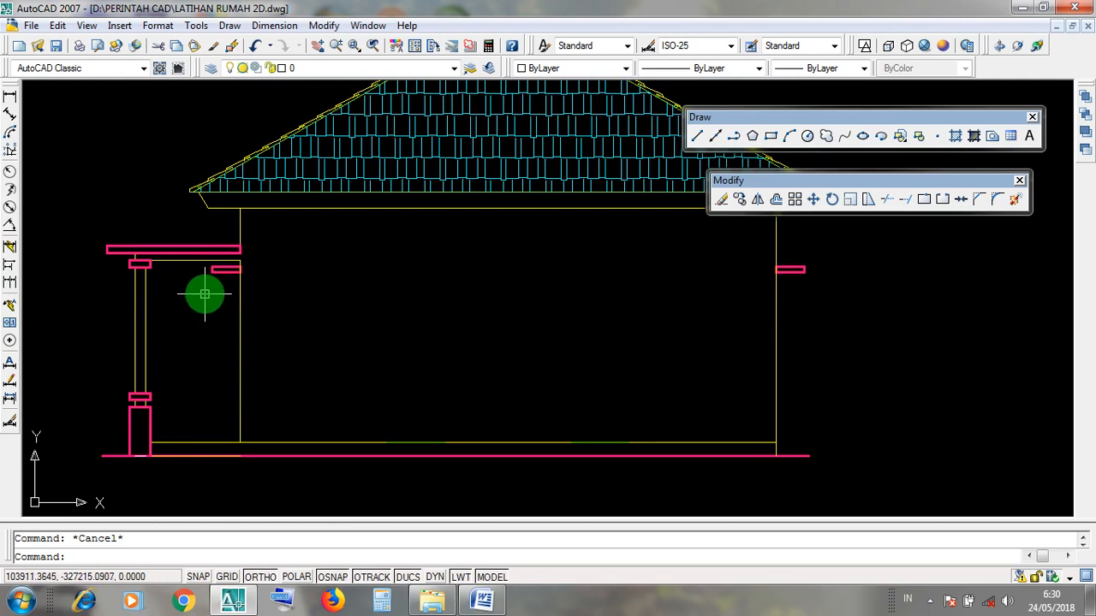
left_click(218, 270)
scroll(210, 251, "up", 3)
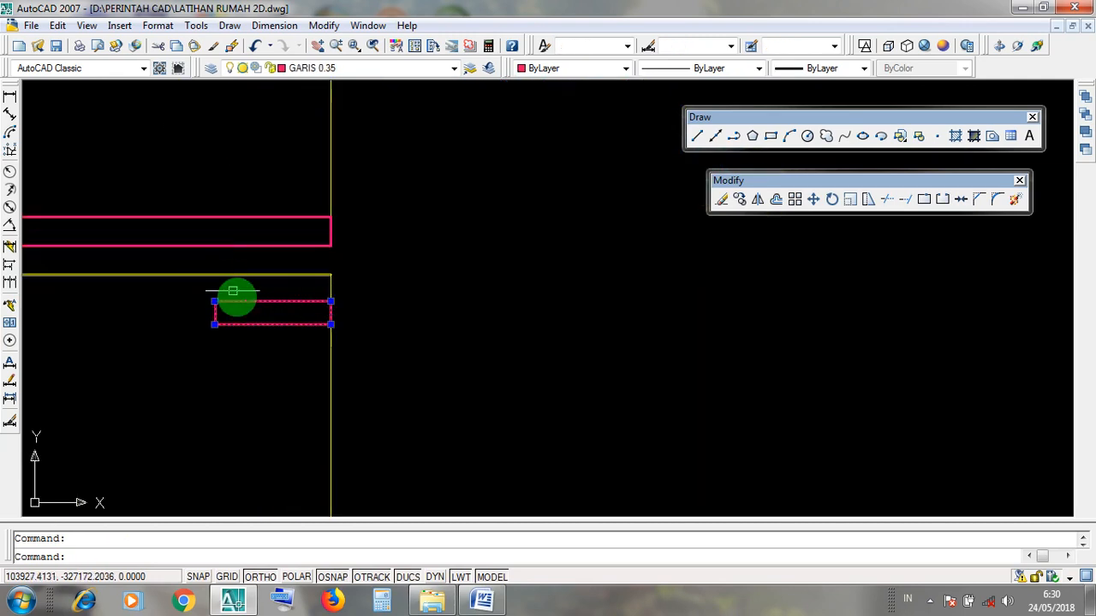
left_click(221, 321)
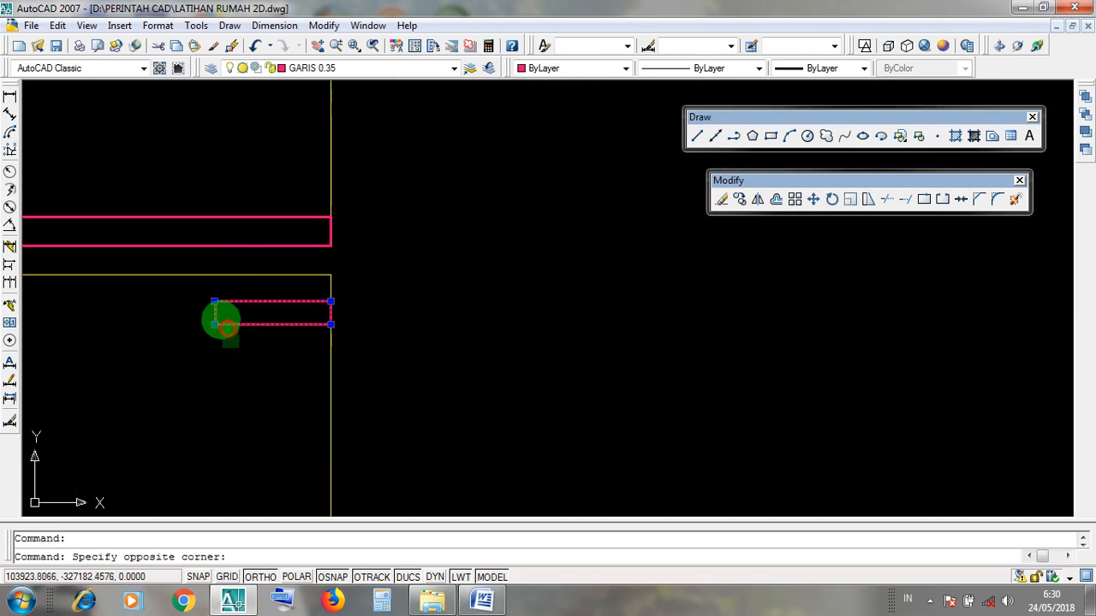
left_click(200, 313)
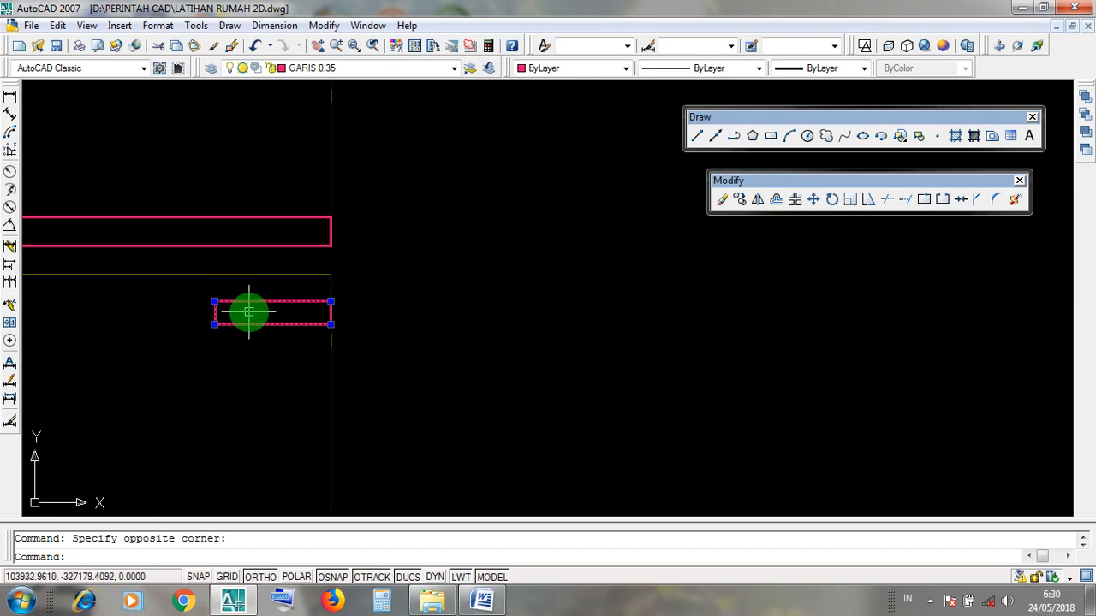
left_click(240, 339)
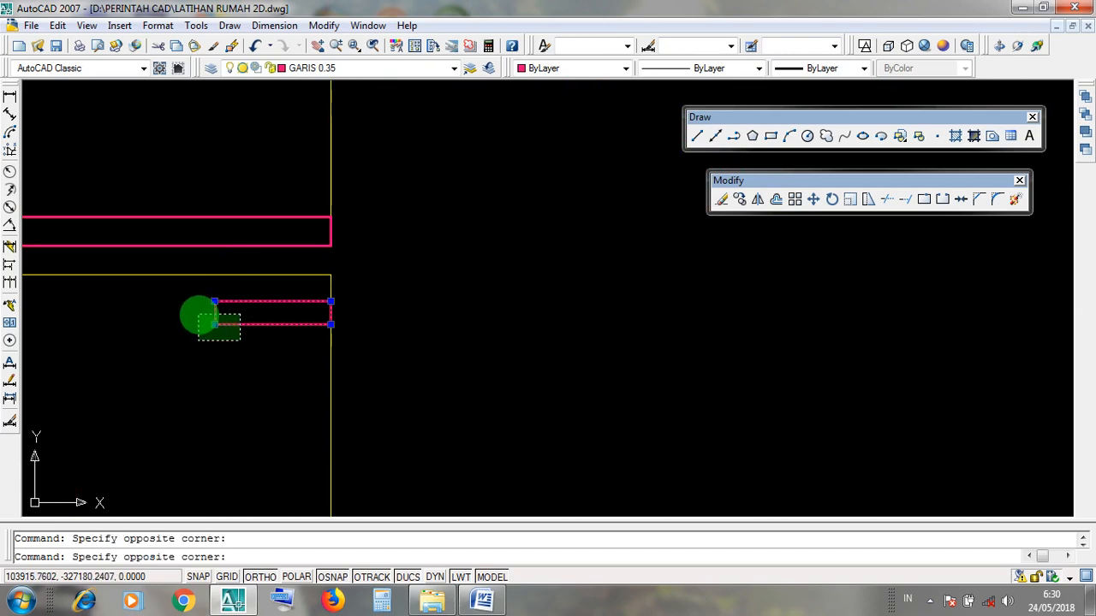
left_click(198, 314)
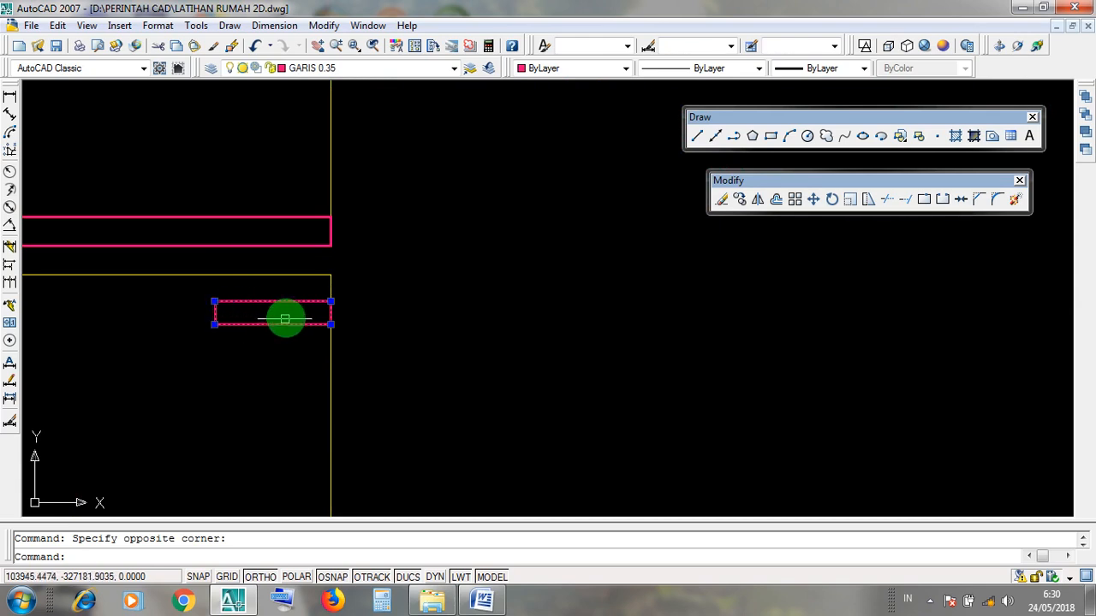
scroll(272, 309, "down", 2)
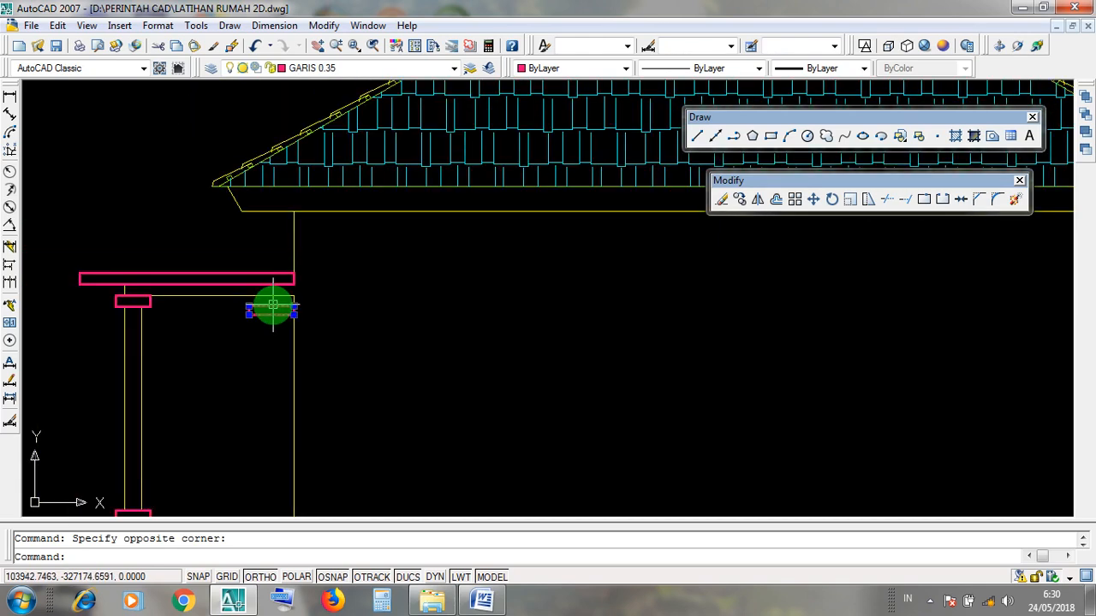
key("Delete")
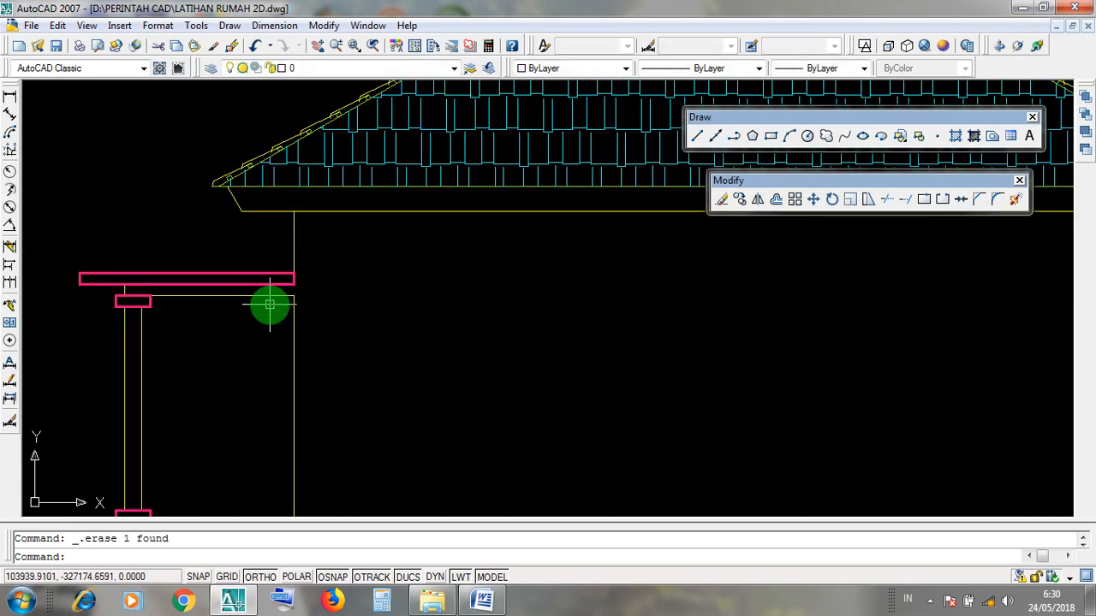
Step: Examine the outline of the rear canopy rectangle on the mirrored side elevation, then clear its selection
scroll(440, 288, "down", 4)
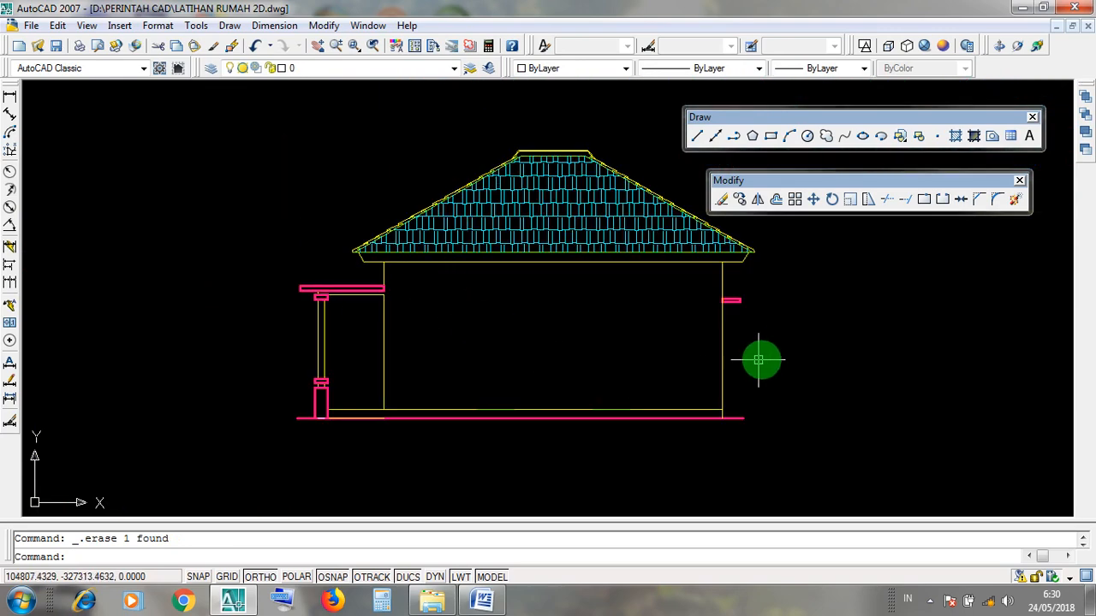
scroll(752, 289, "up", 3)
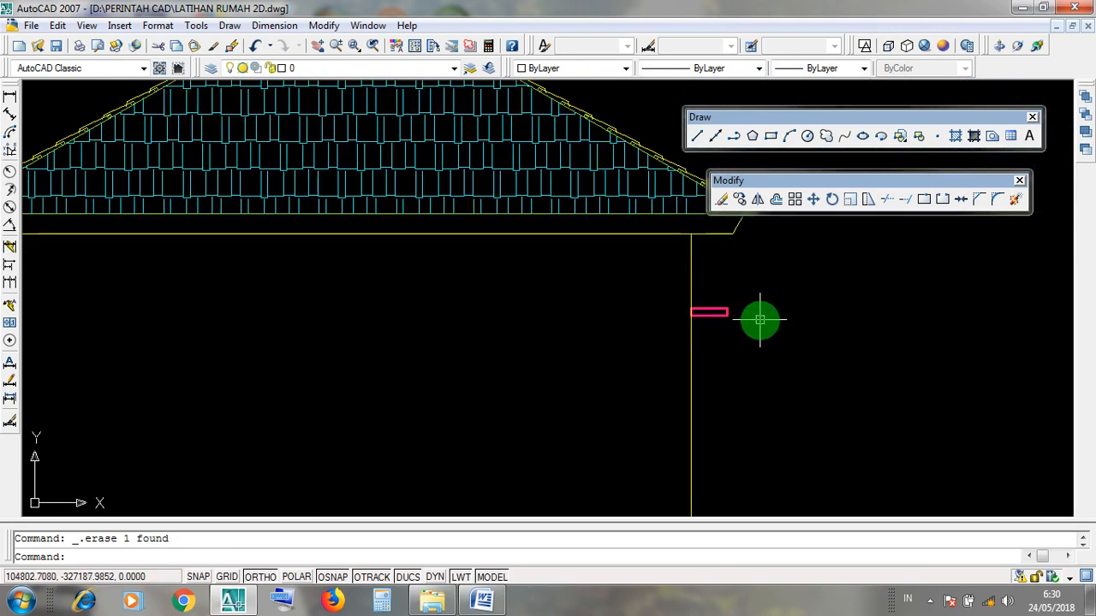
scroll(763, 320, "down", 3)
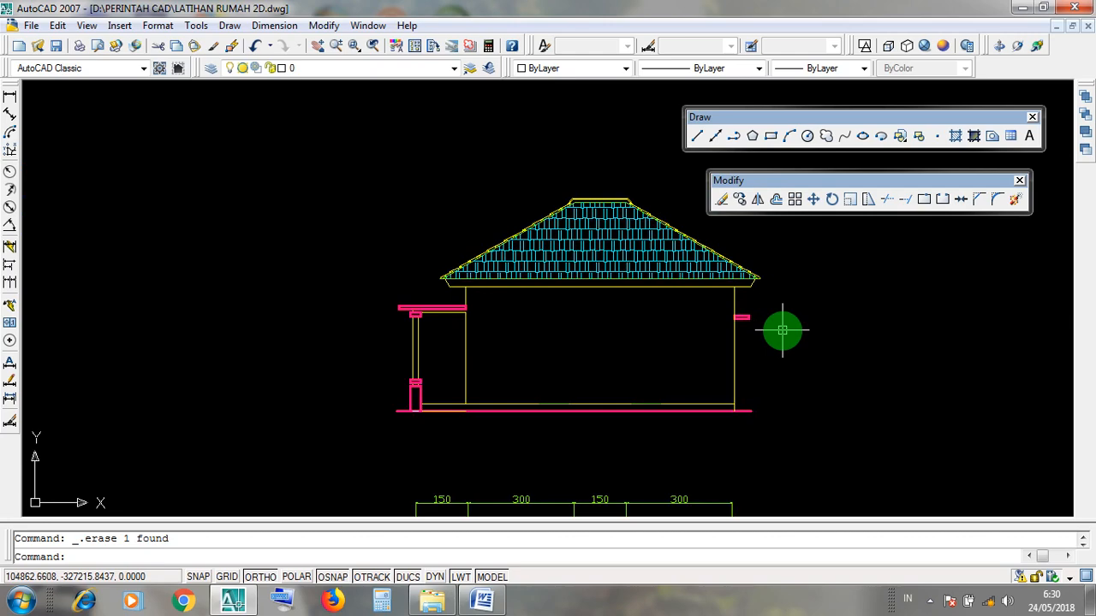
scroll(781, 330, "up", 6)
scroll(635, 276, "up", 3)
scroll(611, 280, "up", 2)
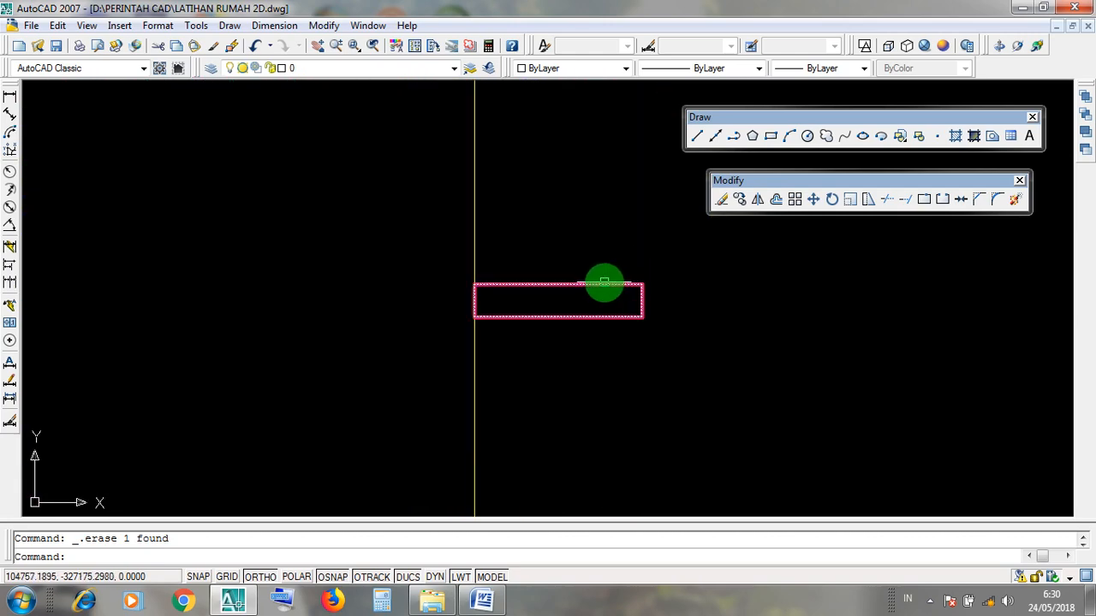
left_click(601, 315)
left_click(603, 286)
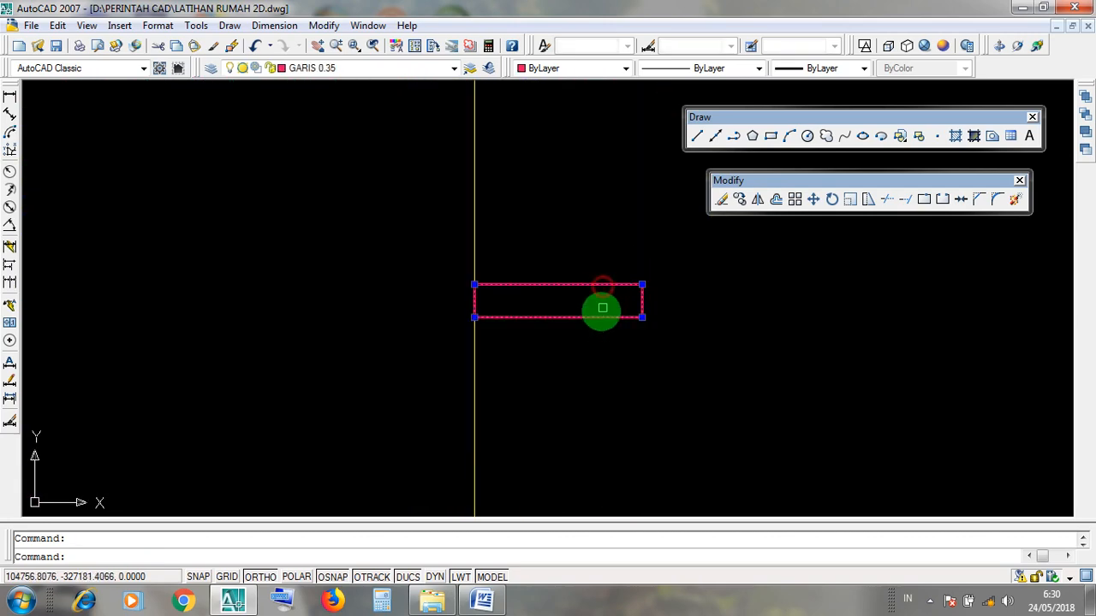
left_click(605, 286)
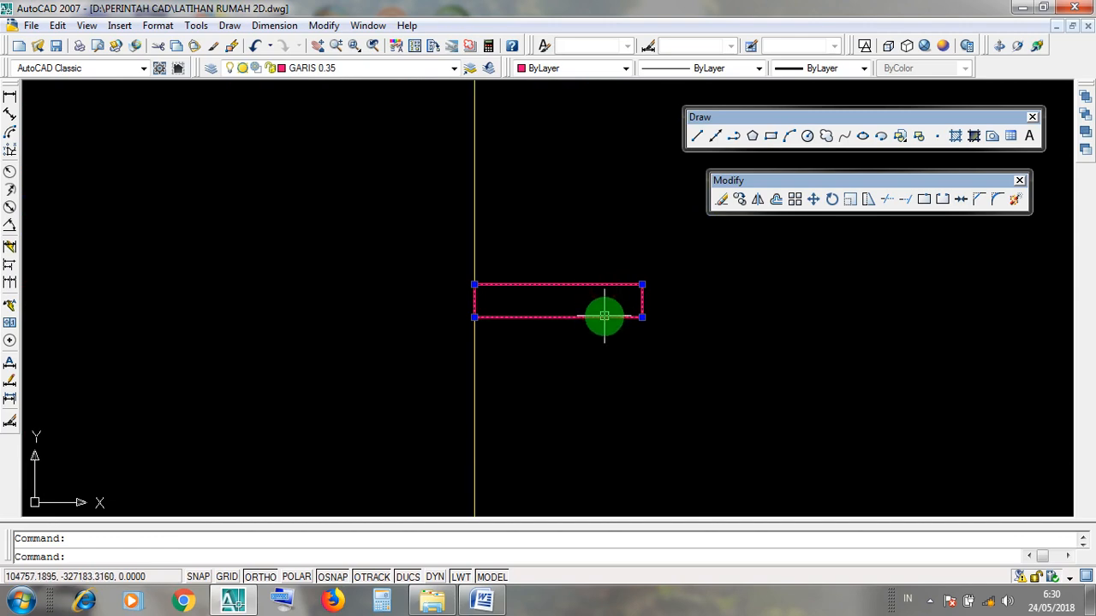
left_click(605, 317)
left_click(607, 286)
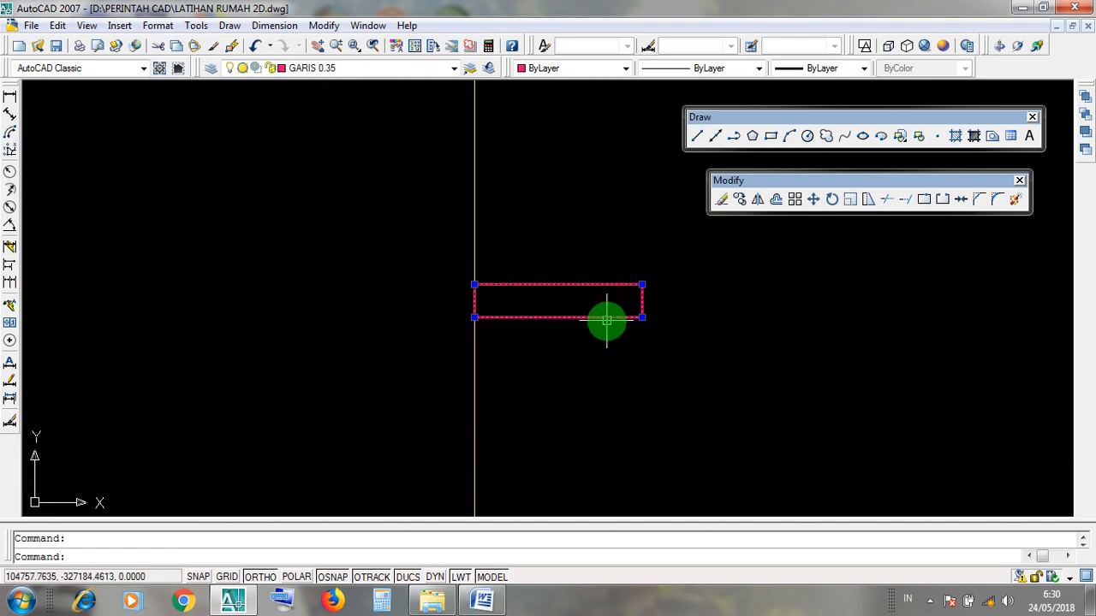
left_click(610, 319)
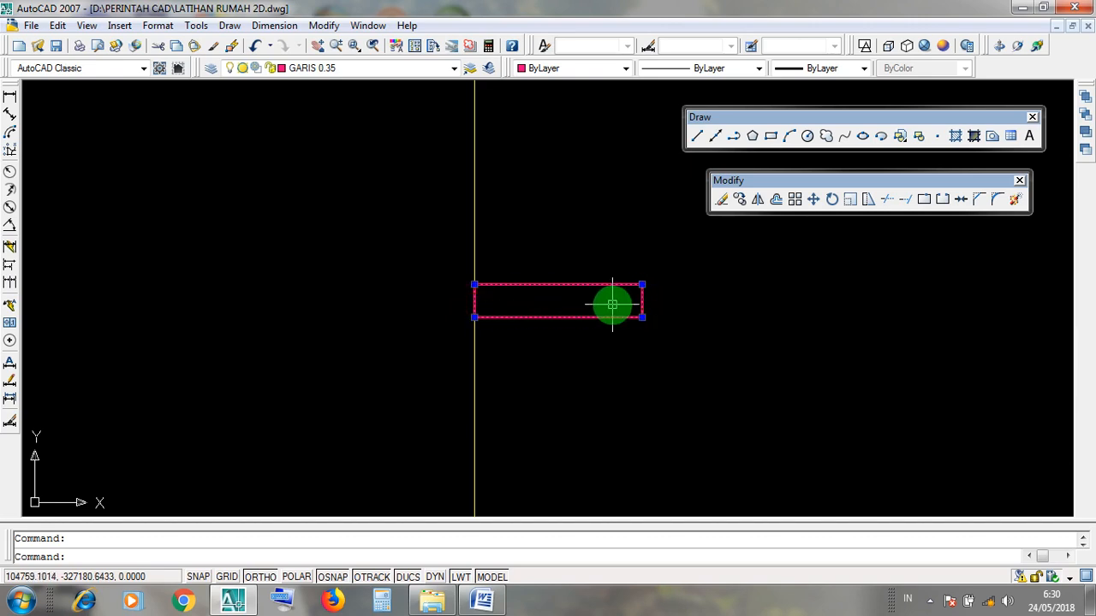
scroll(615, 295, "up", 2)
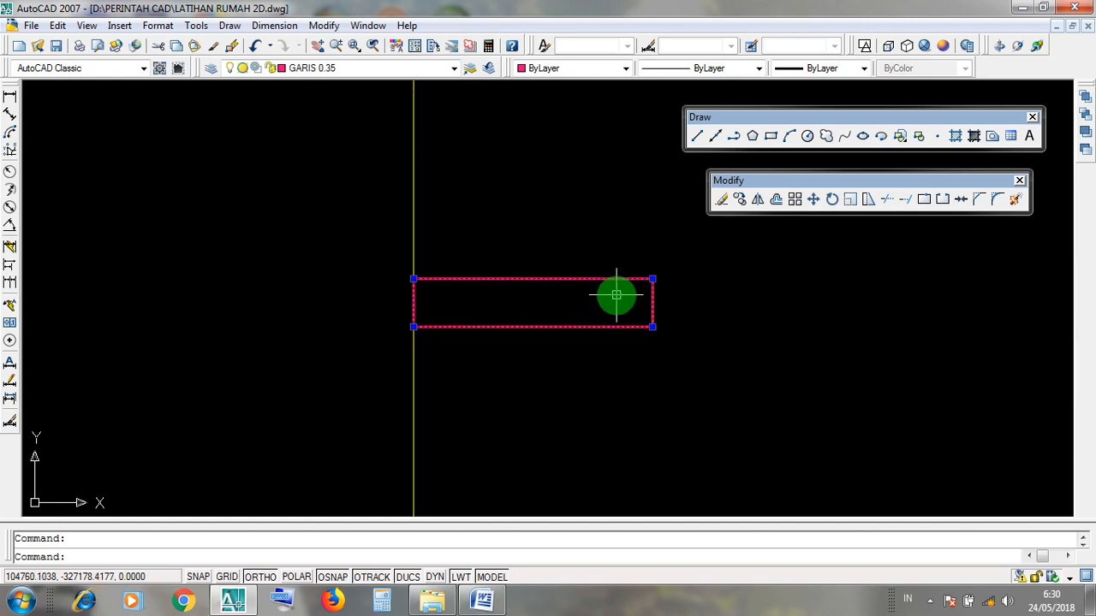
left_click(418, 303)
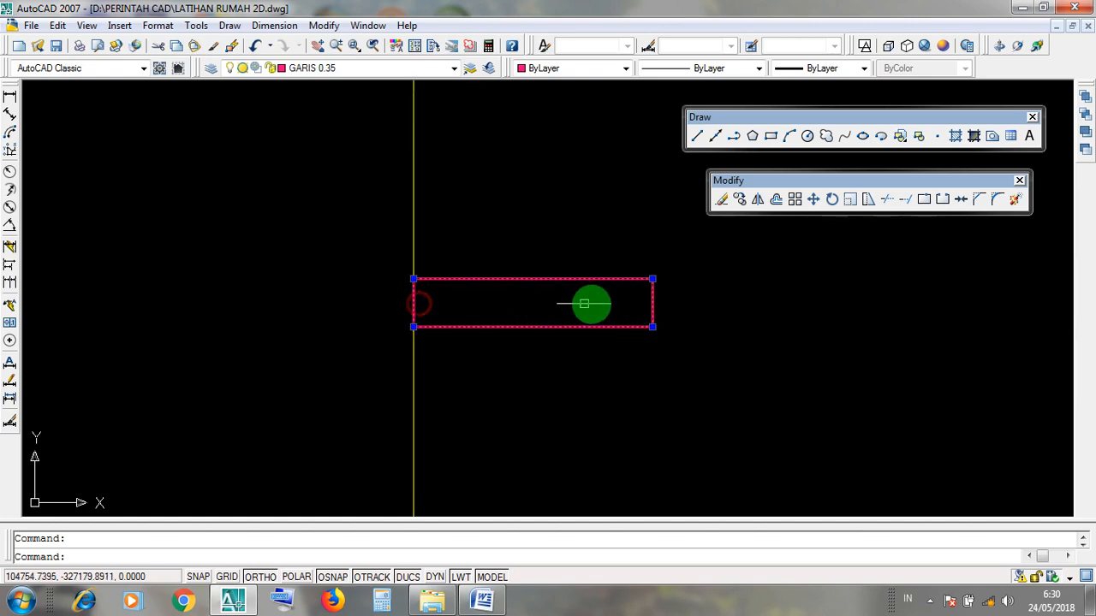
left_click(652, 303)
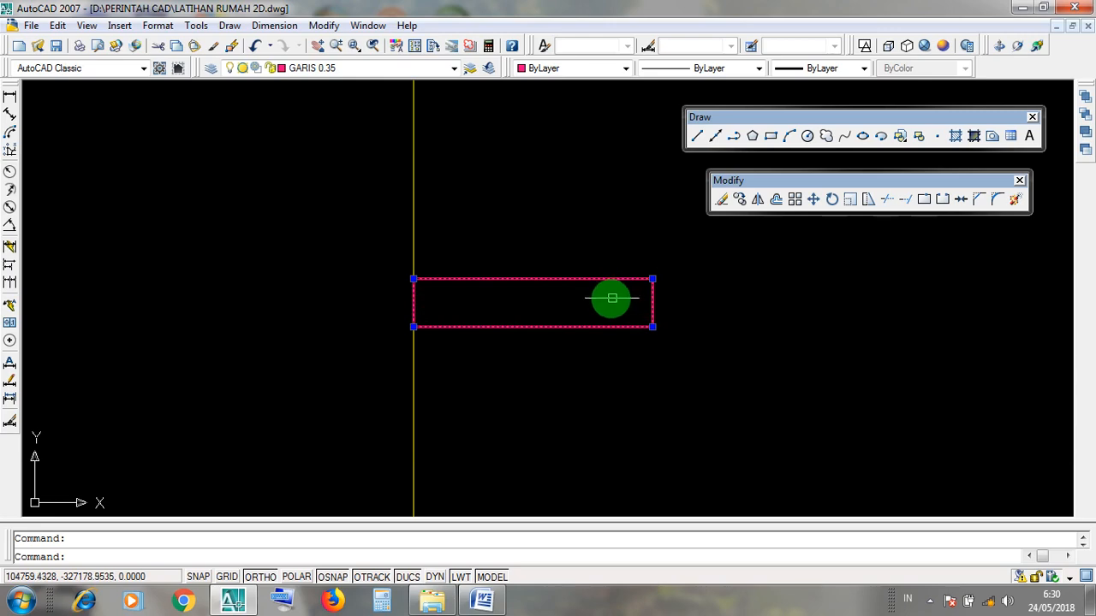
scroll(622, 327, "down", 10)
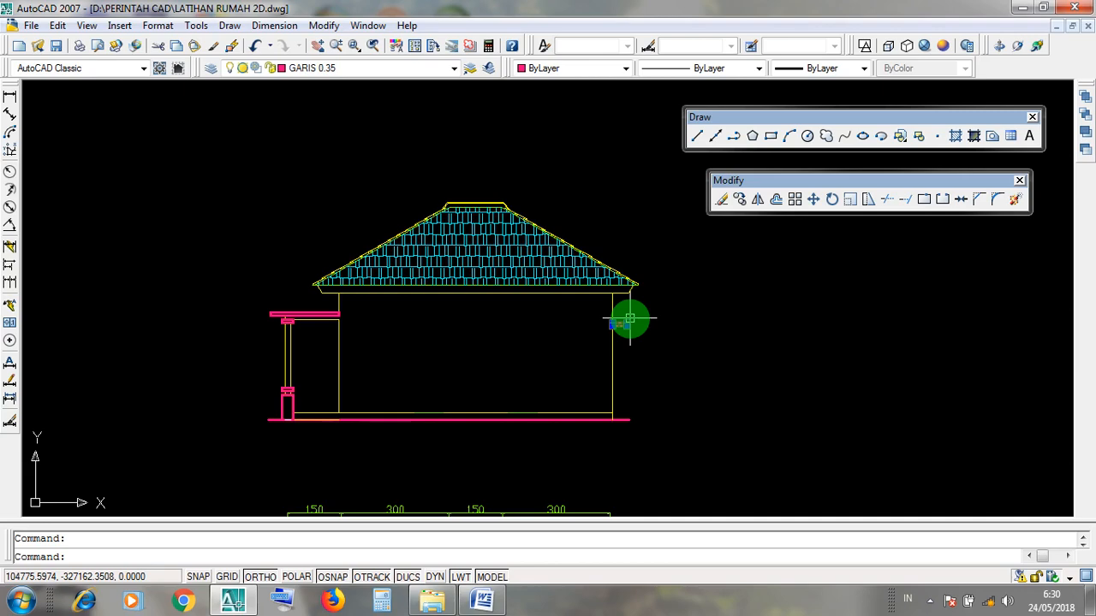
key("Escape")
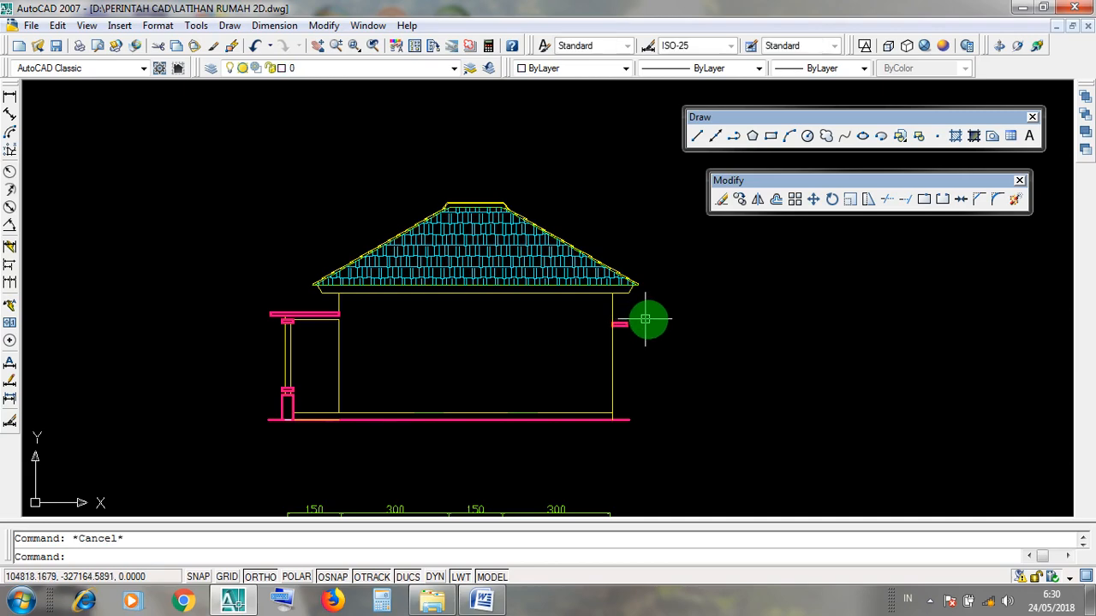
Step: Highlight the rear canopy on the mirrored side elevation and both canopies on the original side elevation for comparison
scroll(680, 342, "down", 5)
scroll(534, 342, "down", 2)
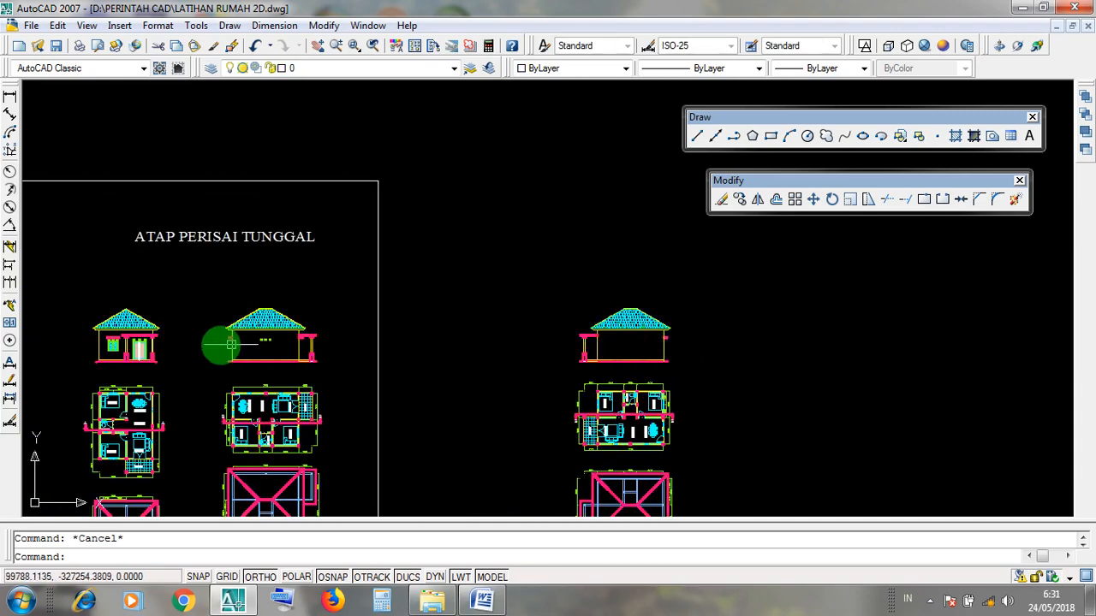
scroll(673, 345, "up", 8)
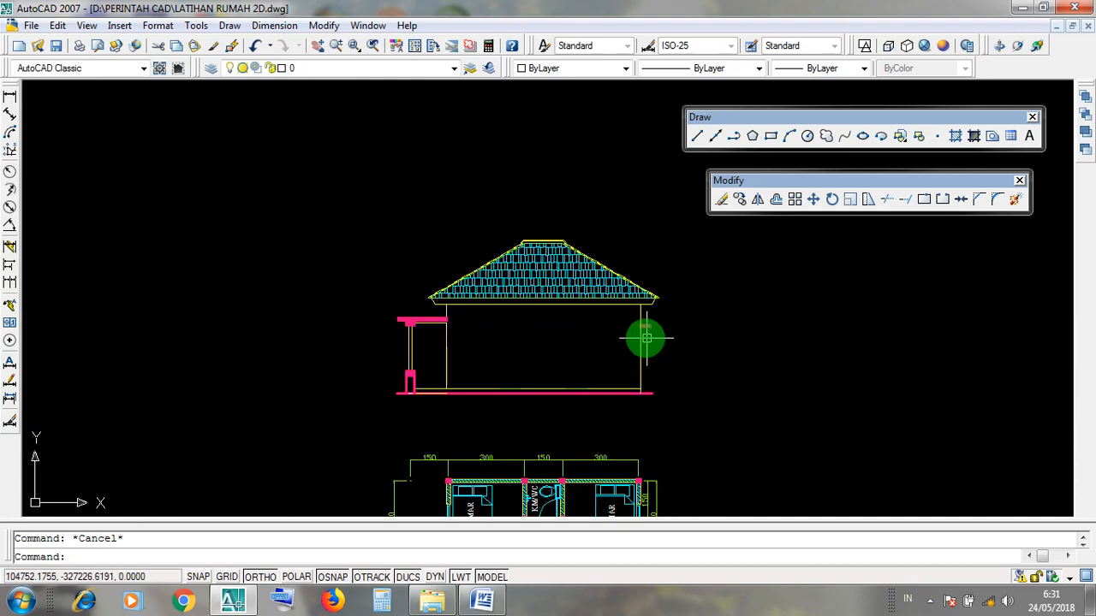
left_click(644, 323)
scroll(761, 337, "down", 5)
middle_click_drag(495, 340, 947, 333)
middle_click_drag(293, 336, 440, 337)
scroll(467, 327, "up", 4)
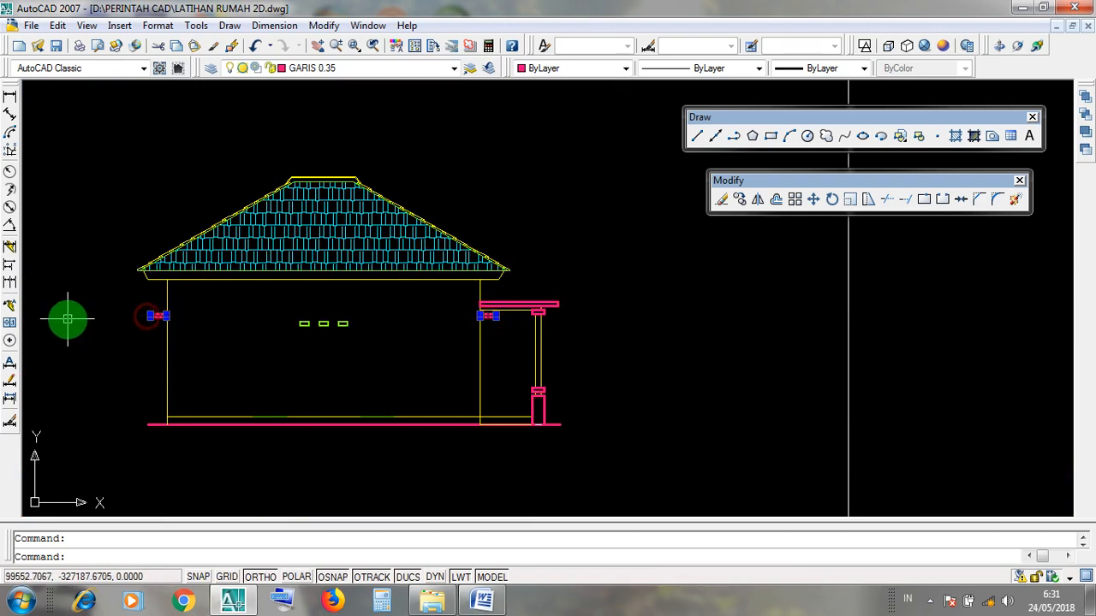
Step: Highlight the canopy above the double window on the front elevation
middle_click_drag(66, 316, 599, 328)
scroll(291, 318, "up", 3)
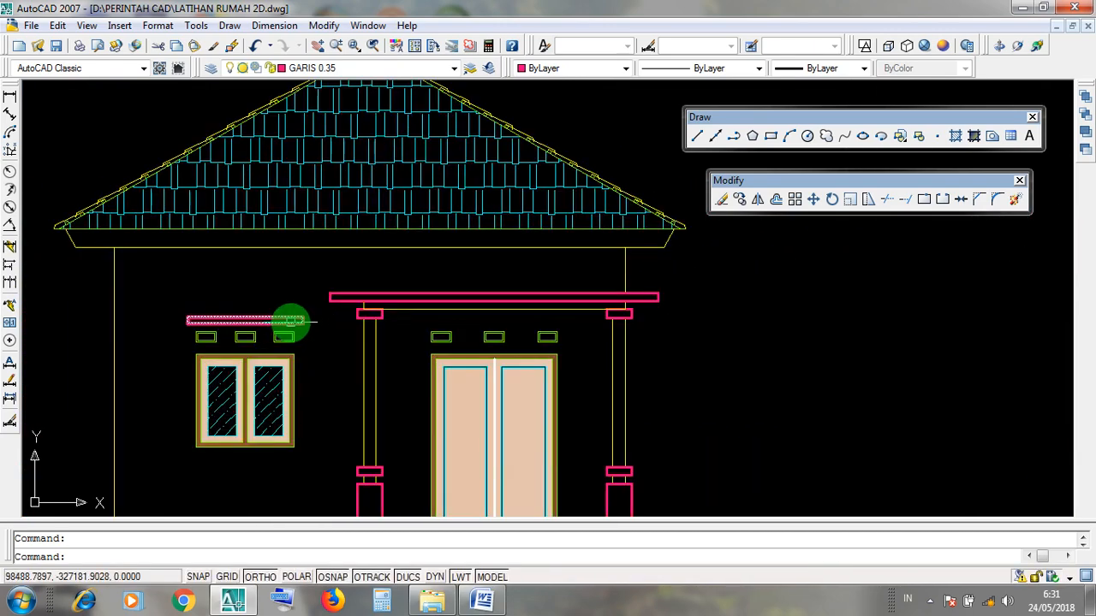
left_click(288, 320)
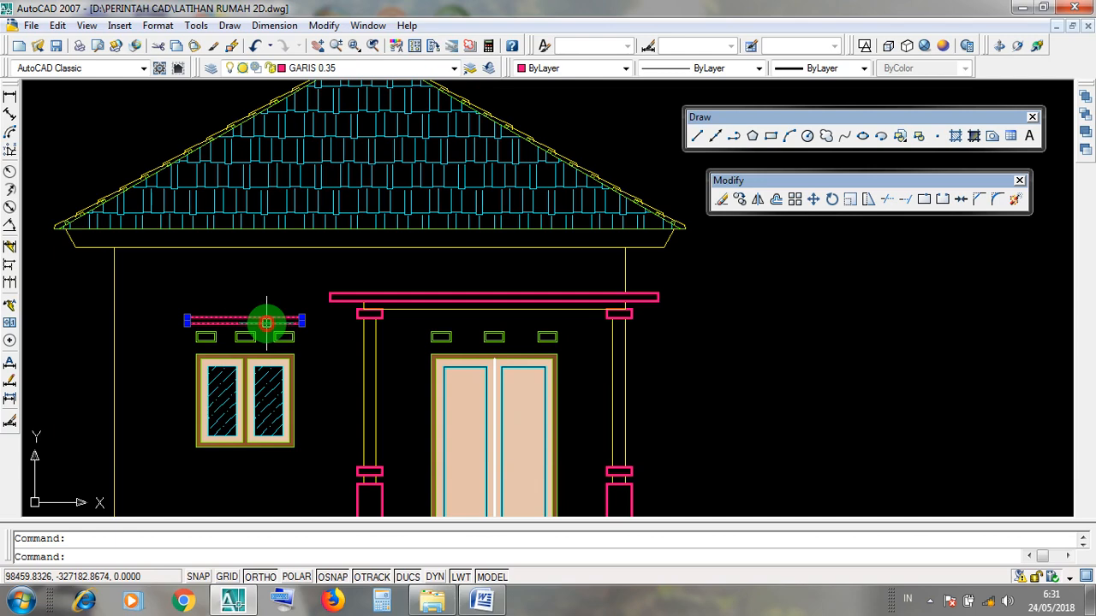
scroll(267, 323, "down", 4)
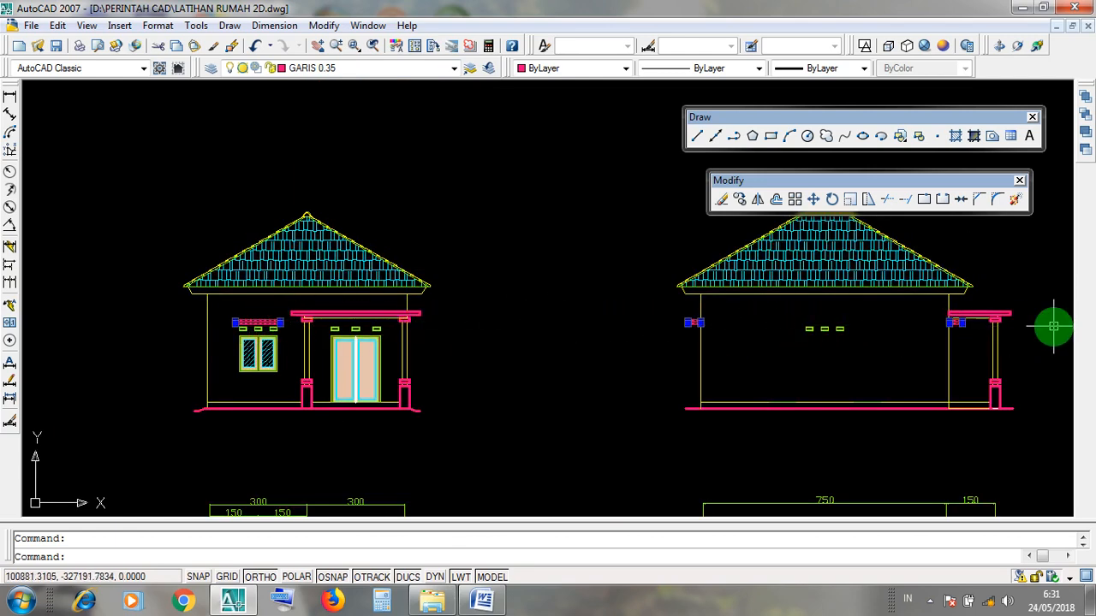
Step: Highlight the side canopy and the three canopies above the openings on the rear elevation, then clear the whole selection
scroll(577, 310, "down", 3)
scroll(29, 313, "up", 6)
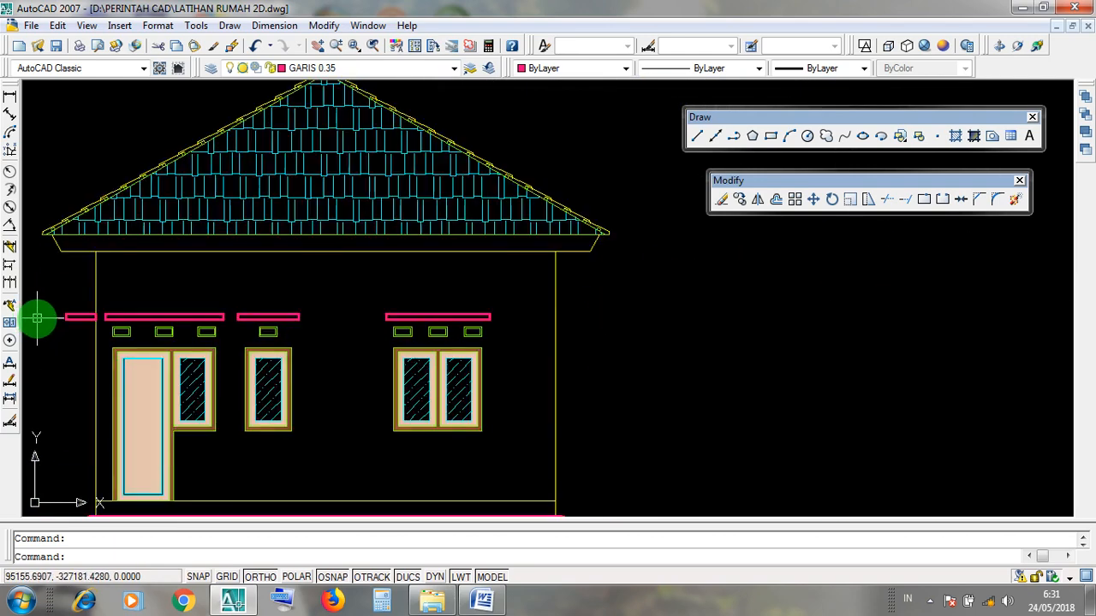
left_click(62, 317)
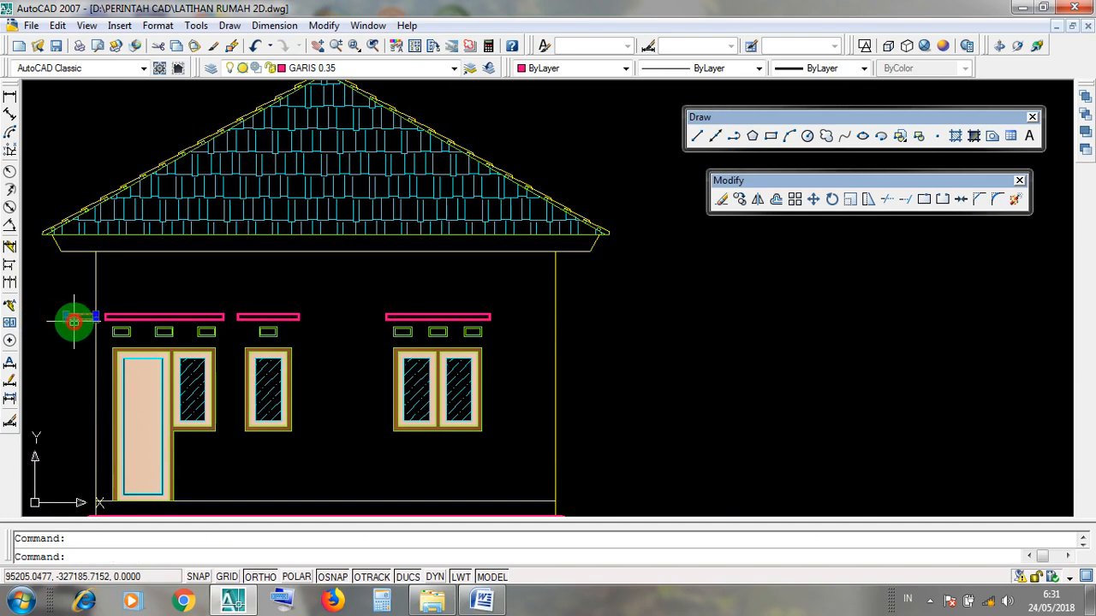
left_click(171, 317)
left_click(247, 317)
left_click(405, 317)
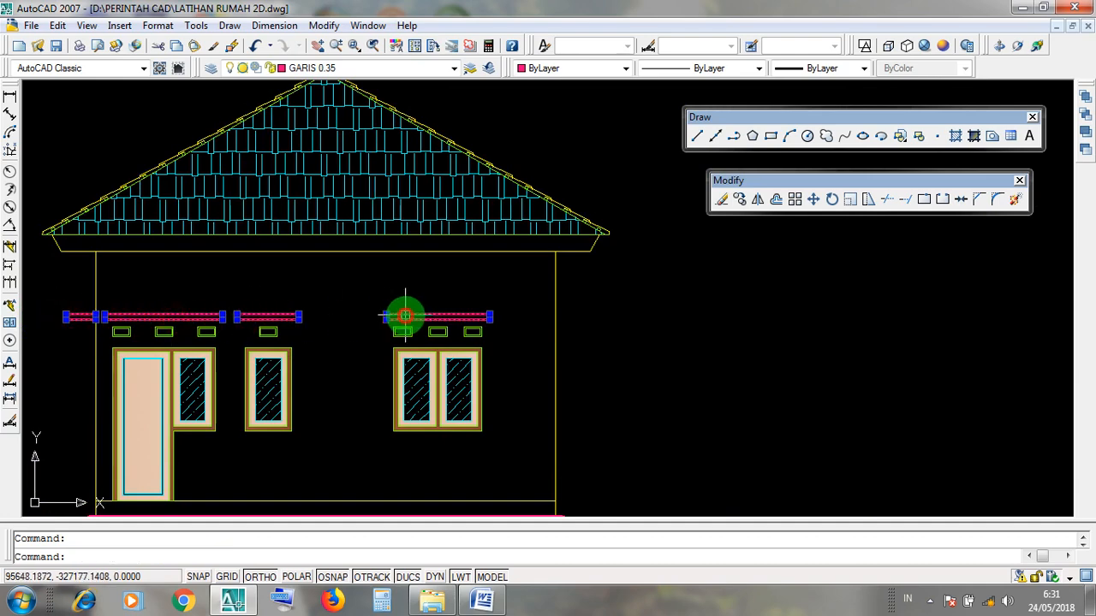
scroll(268, 318, "down", 5)
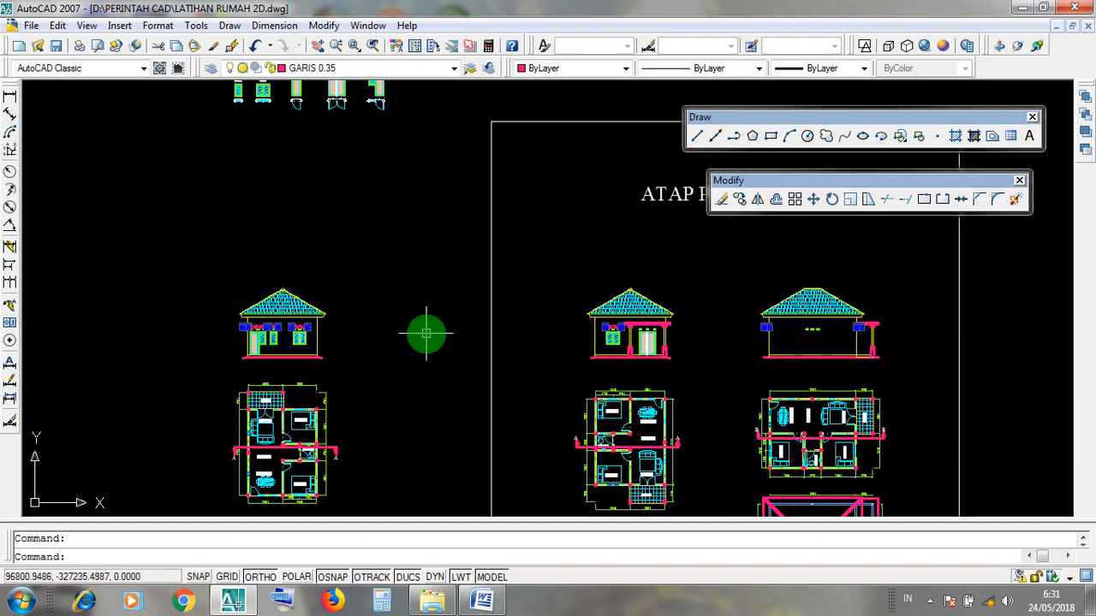
key("Escape")
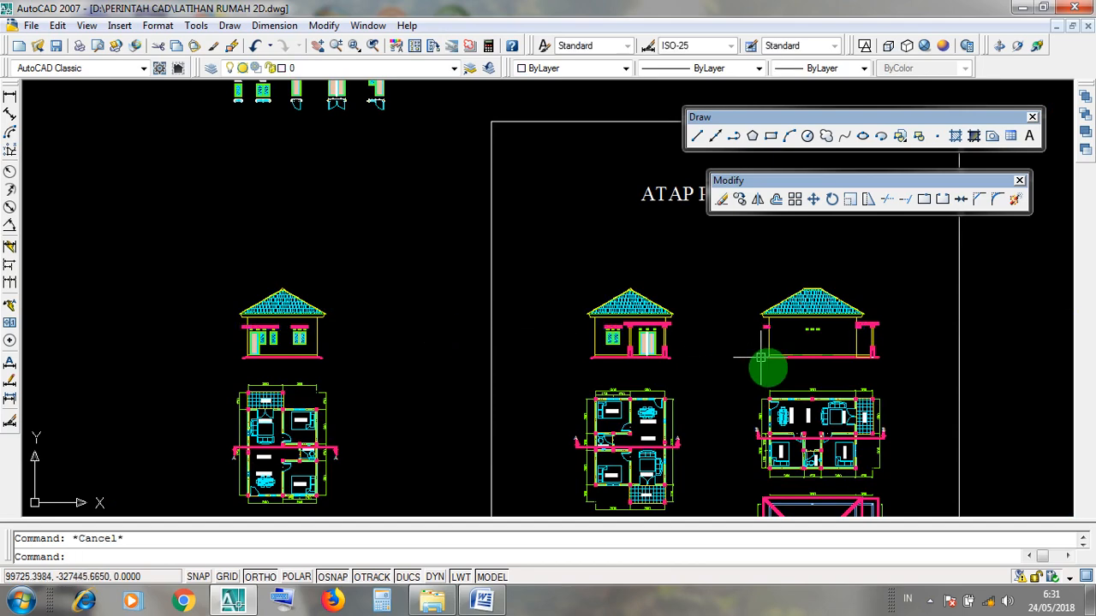
Step: Return to the mirrored side elevation and its plans, then save the LATIHAN RUMAH 2D drawing
scroll(771, 364, "down", 2)
mouse_move(727, 372)
middle_mouse_down()
mouse_move(510, 444)
mouse_move(485, 365)
middle_mouse_up()
scroll(510, 444, "up", 2)
middle_click_drag(486, 360, 448, 286)
left_click(465, 200)
left_click(454, 194)
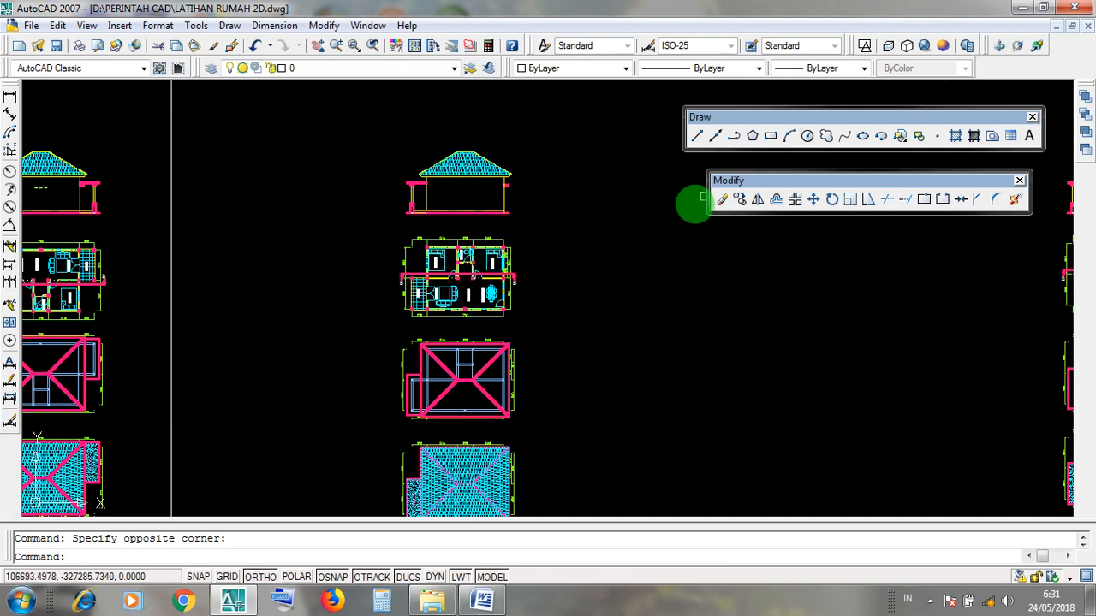
left_click(65, 48)
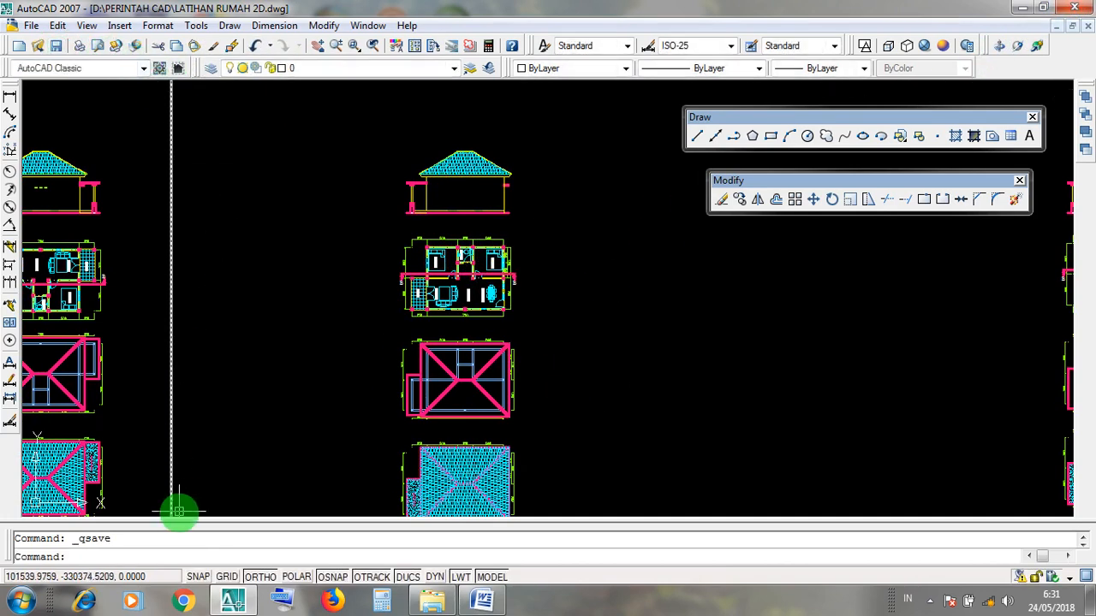
left_click_drag(120, 541, 75, 542)
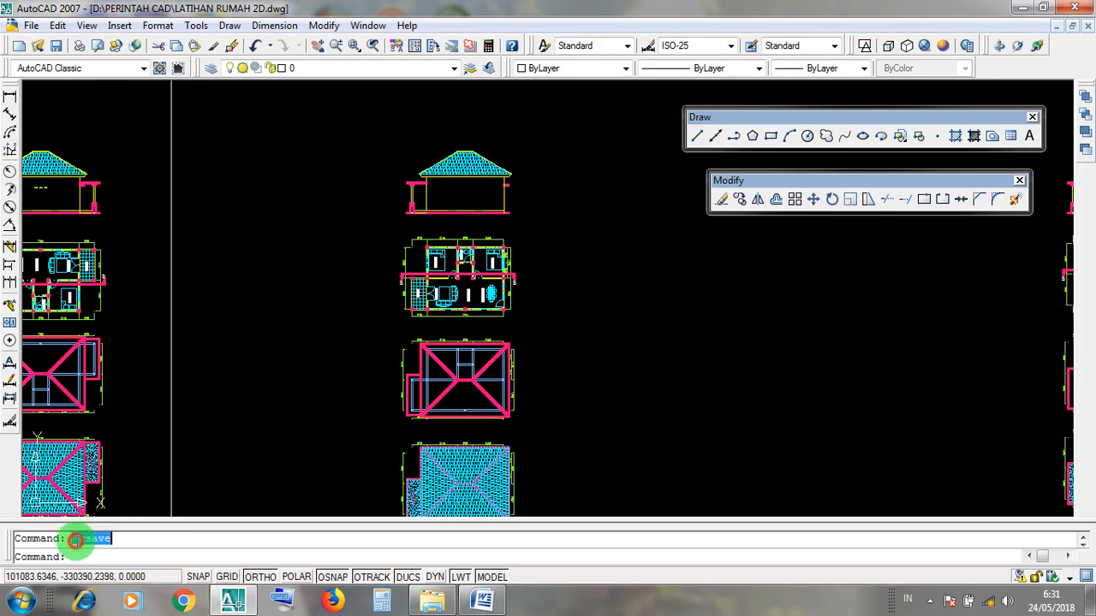
left_click(133, 540)
Step: Minimize the AutoCAD window to the desktop and show the hidden notification icons
left_click(1021, 9)
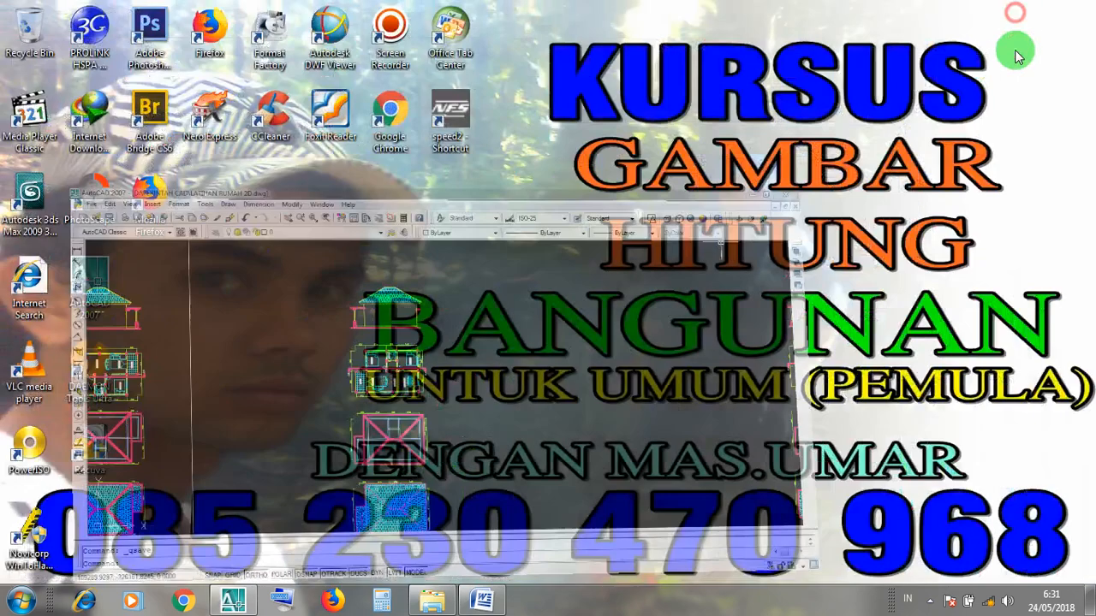
left_click(929, 602)
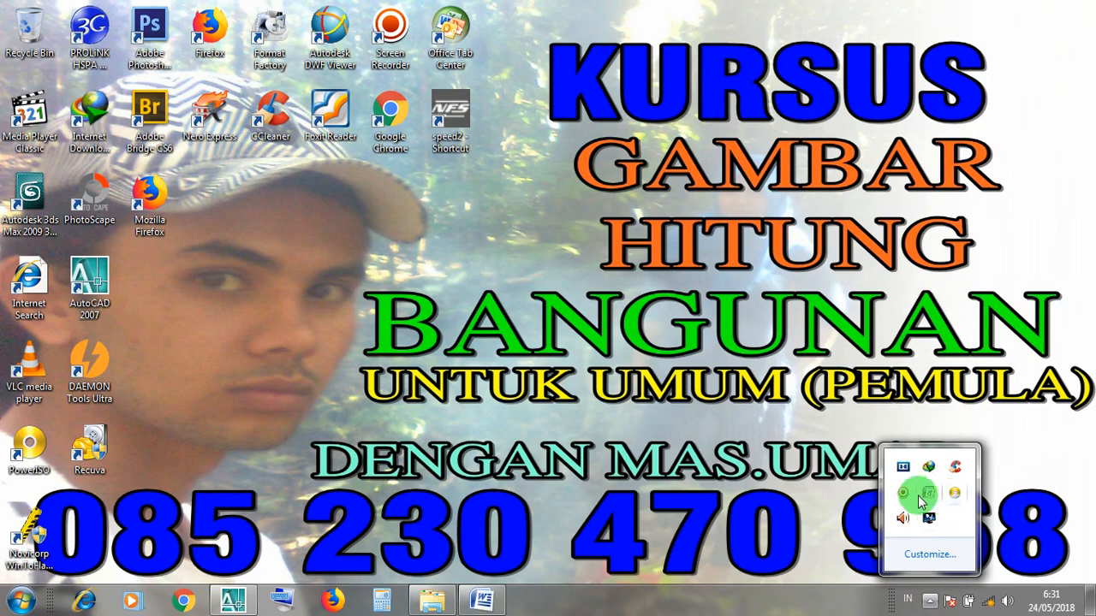